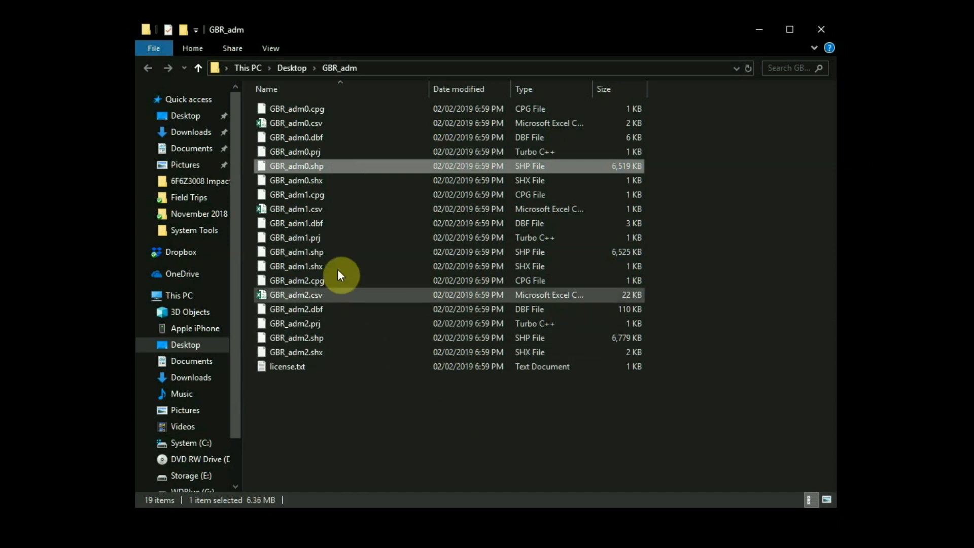
Select the GBR_adm1.shp shapefile in the GBR_adm folder.
{"action": "left_click", "coordinate": [333, 250]}
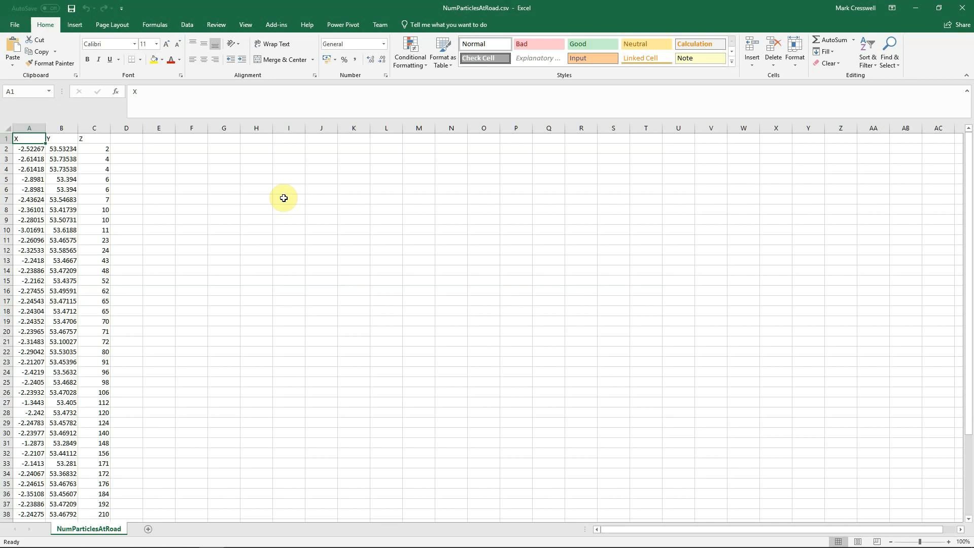
Review the X, Y and Z columns of NumParticlesAtRoad.csv, highlighting all three together and each one separately.
{"action": "left_click_drag", "start_coordinate": [28, 128], "coordinate": [91, 131]}
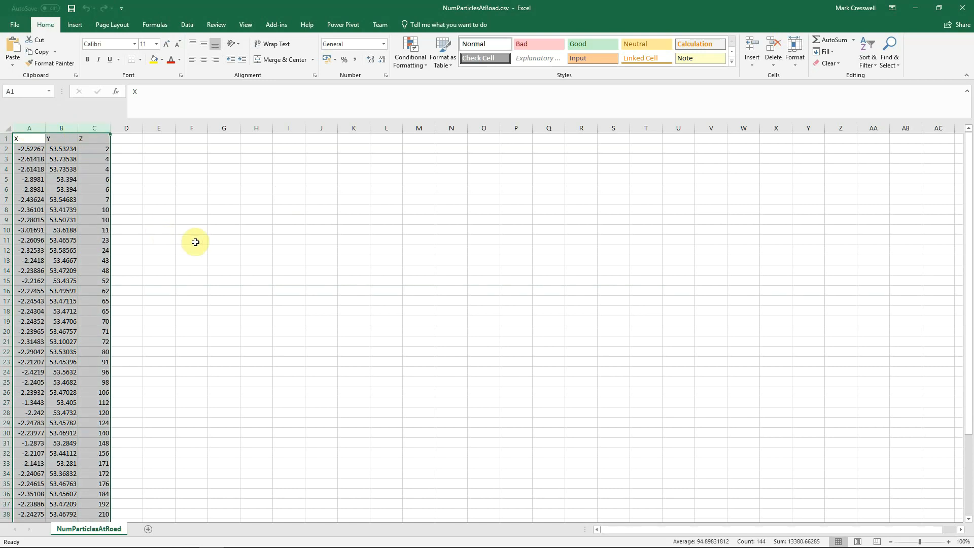
{"action": "left_click", "coordinate": [29, 129]}
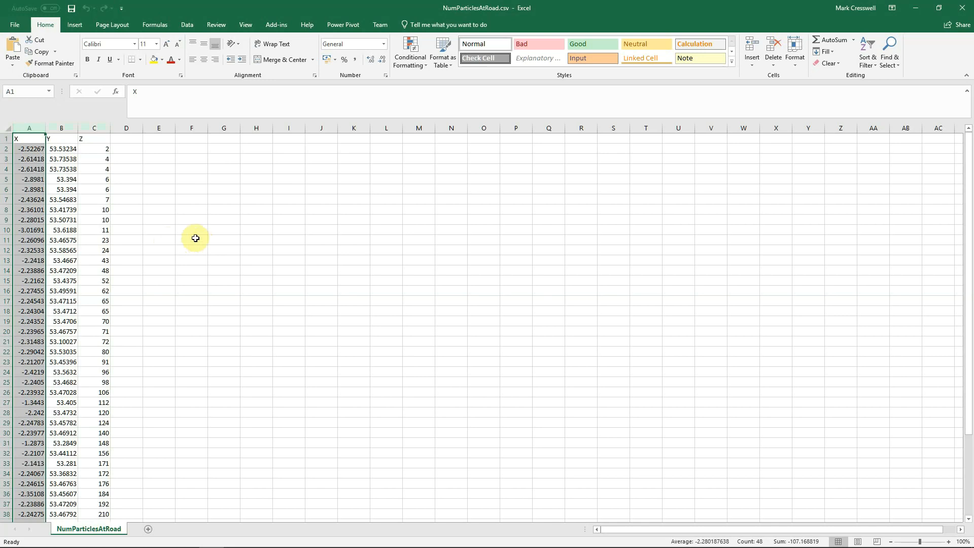
{"action": "left_click", "coordinate": [66, 129]}
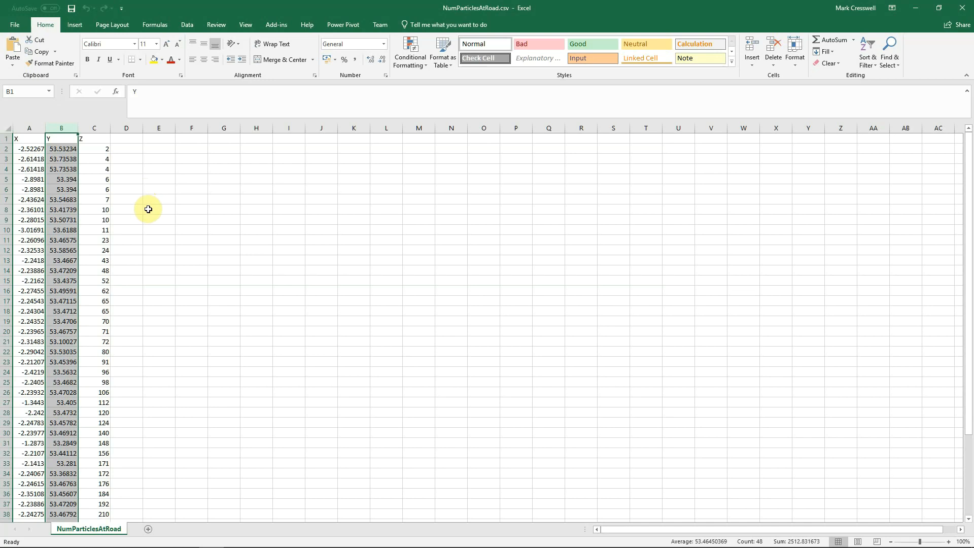
{"action": "left_click", "coordinate": [102, 126]}
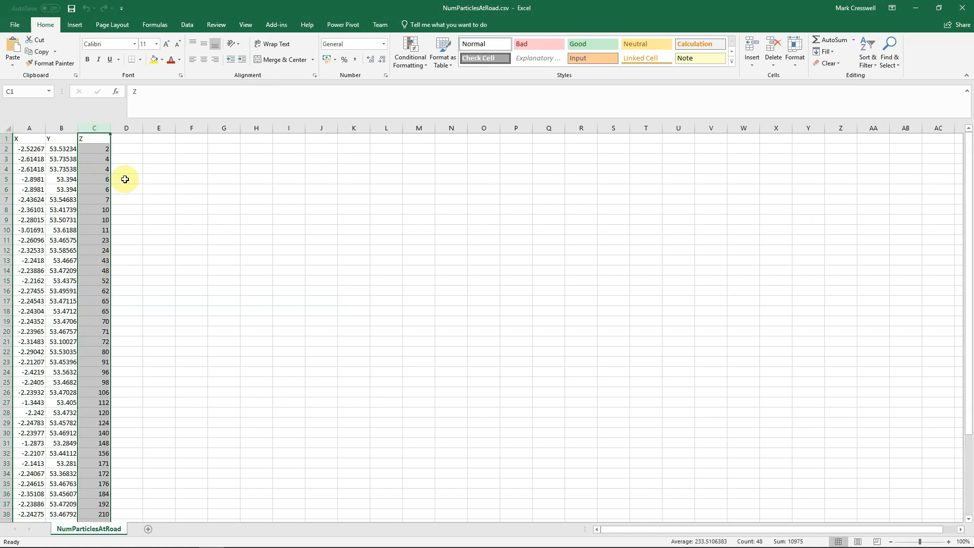
Inspect the first data record in row 2, including its Z value.
{"action": "left_click", "coordinate": [34, 149]}
{"action": "left_click", "coordinate": [6, 148]}
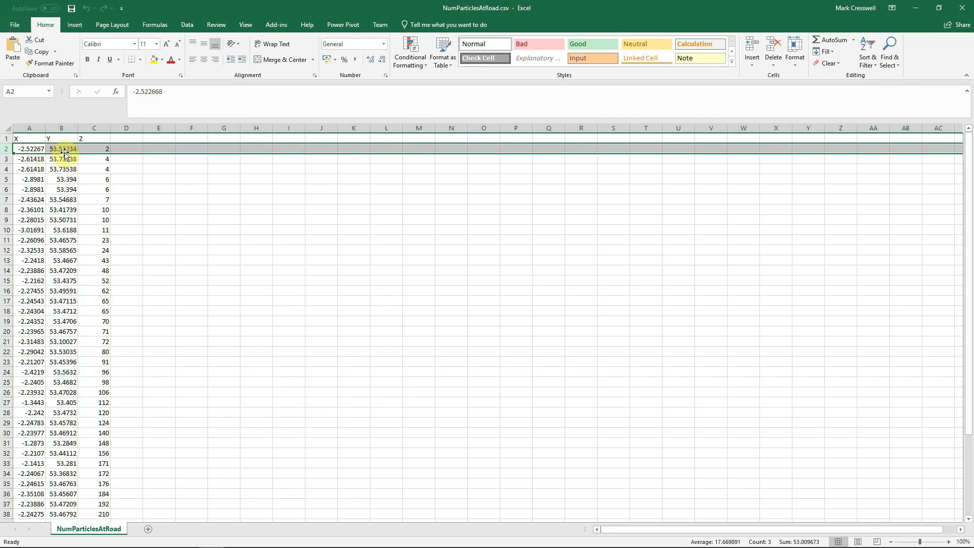
{"action": "left_click", "coordinate": [133, 181]}
{"action": "left_click", "coordinate": [96, 148]}
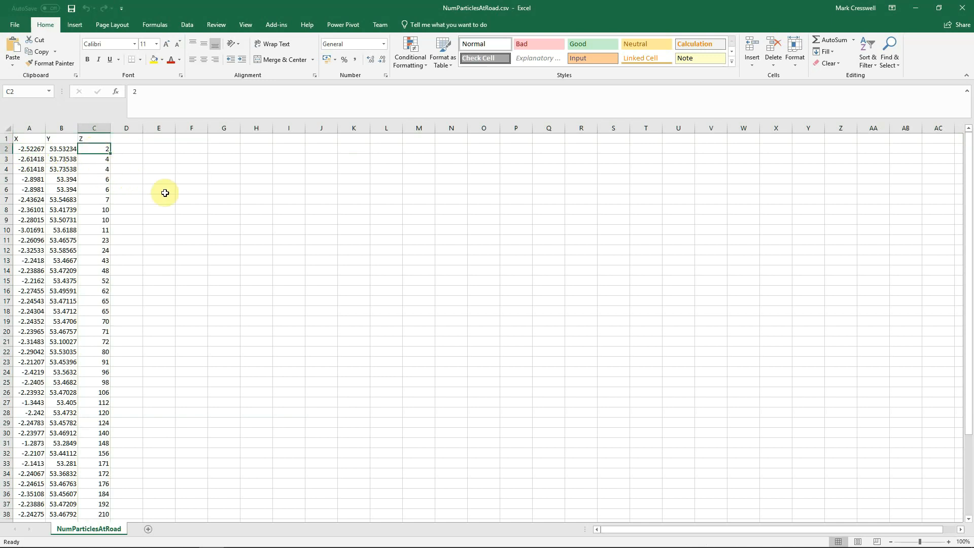
Inspect the last data record in row 48, including its Z value, and return to the start of the sheet.
{"action": "left_click_drag", "start_coordinate": [970, 229], "coordinate": [971, 341]}
{"action": "left_click", "coordinate": [7, 514]}
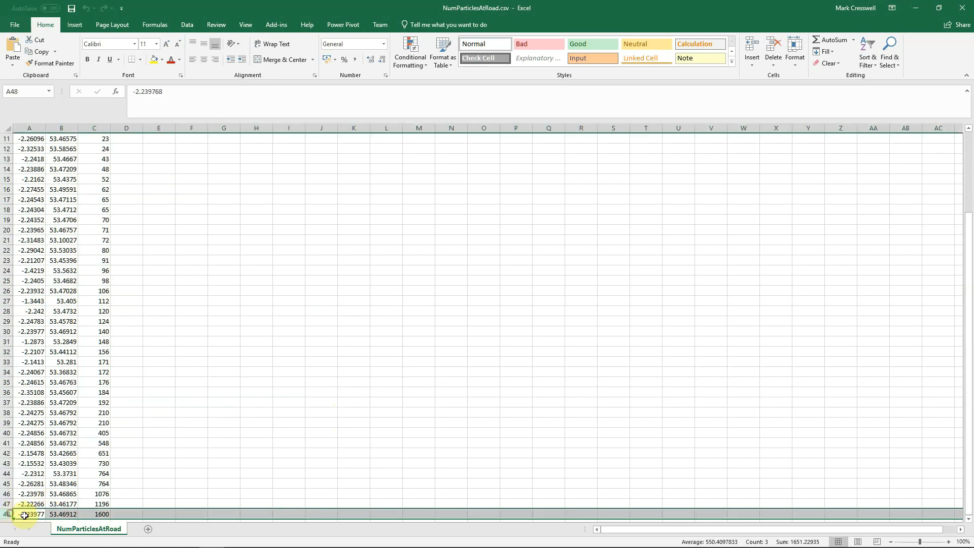
{"action": "left_click", "coordinate": [109, 516]}
{"action": "left_click", "coordinate": [151, 497]}
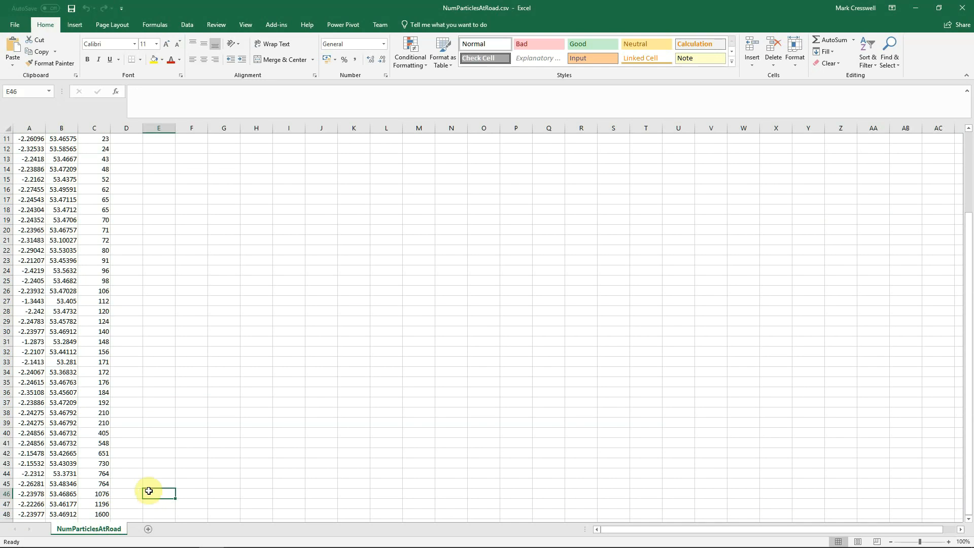
{"action": "left_click", "coordinate": [6, 514]}
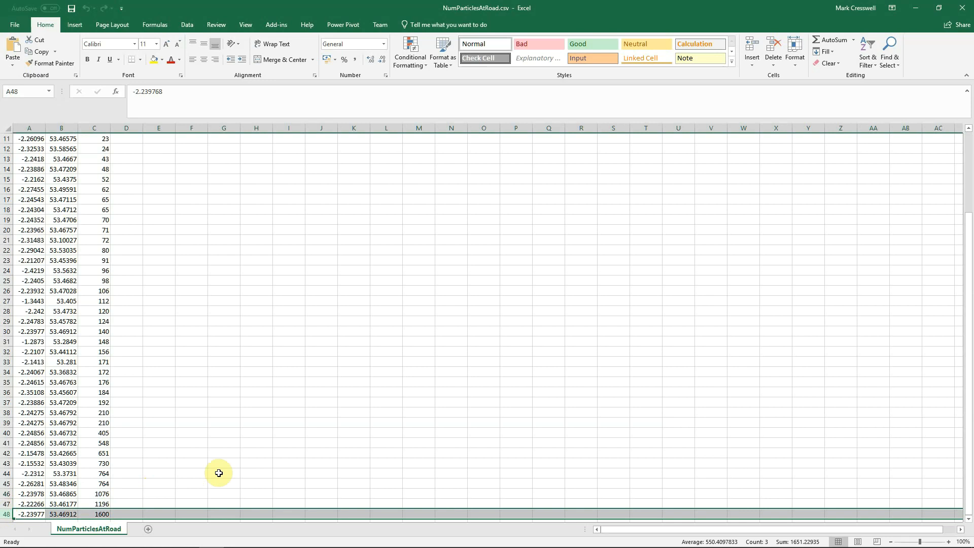
{"action": "left_click", "coordinate": [158, 393]}
{"action": "scroll", "coordinate": [210, 344], "scroll_direction": "up", "scroll_amount": 4}
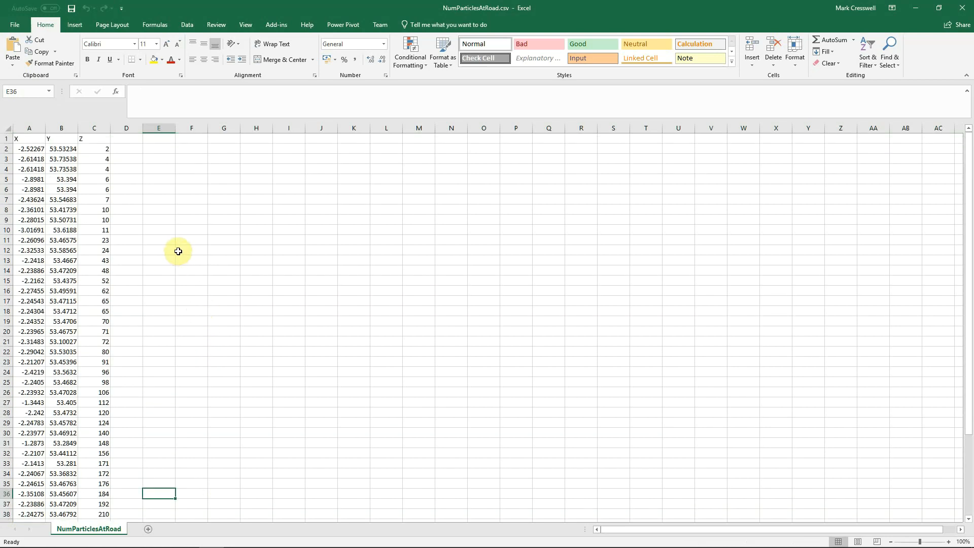
Highlight the X and Y coordinate columns to review them together, and clear the selection.
{"action": "left_click", "coordinate": [22, 138]}
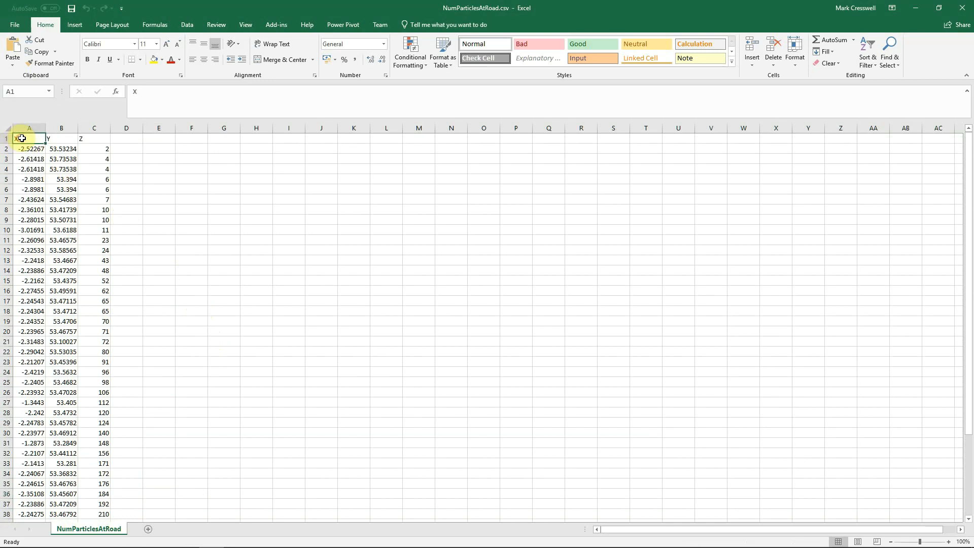
{"action": "left_click_drag", "start_coordinate": [36, 129], "coordinate": [71, 134]}
{"action": "left_click", "coordinate": [255, 249]}
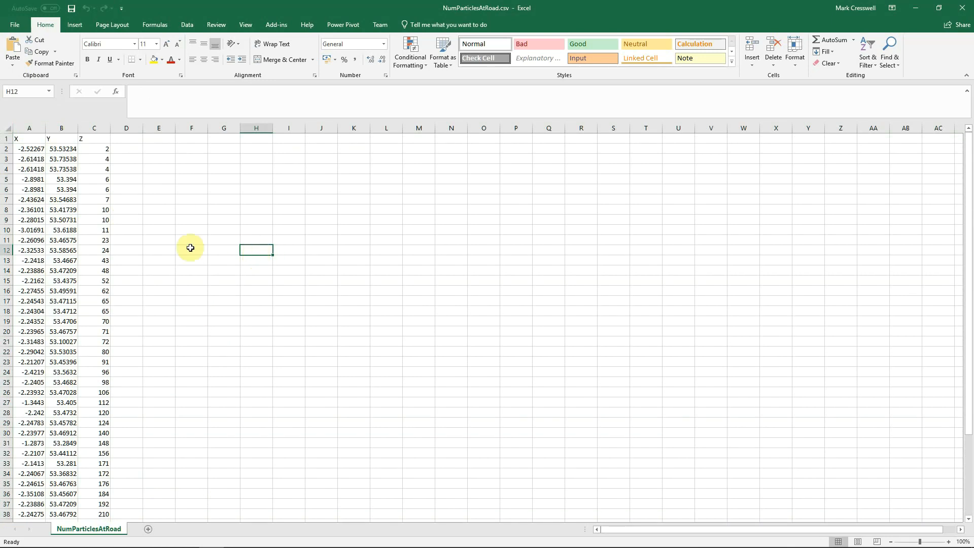
Sort the whole X, Y, Z table (A1:C48) by column X on cell values, smallest to largest.
{"action": "left_click_drag", "start_coordinate": [29, 138], "coordinate": [101, 519]}
{"action": "left_click_drag", "start_coordinate": [94, 496], "coordinate": [95, 495]}
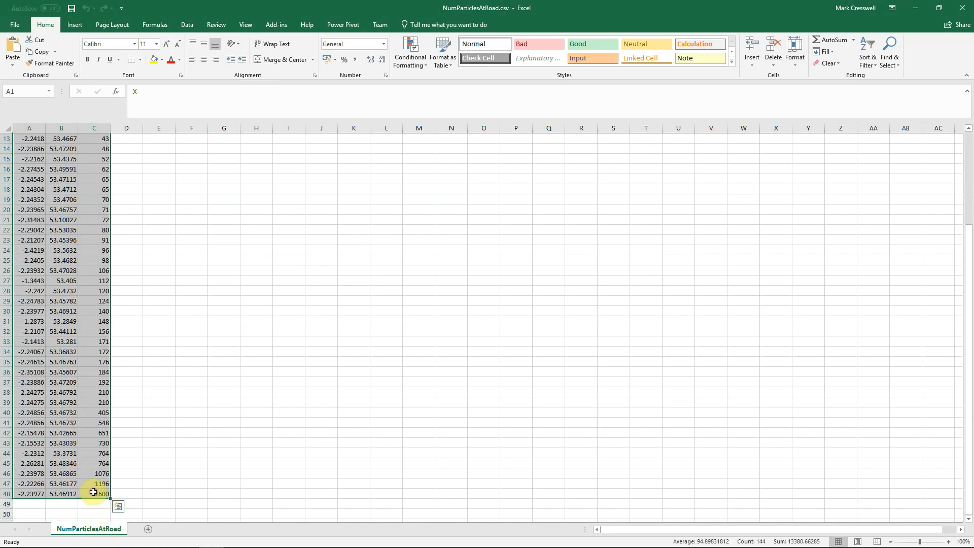
{"action": "scroll", "coordinate": [342, 186], "scroll_direction": "up", "scroll_amount": 4}
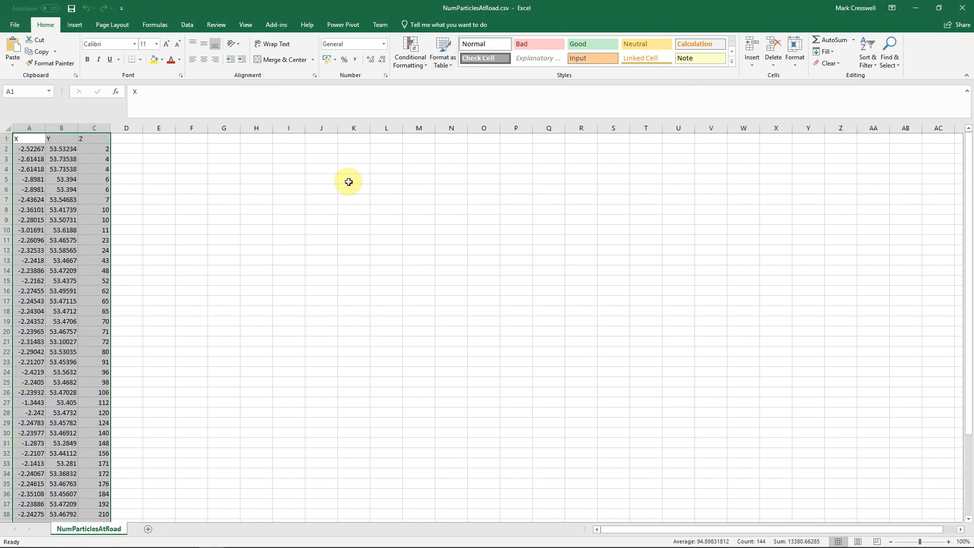
{"action": "left_click", "coordinate": [187, 24]}
{"action": "left_click", "coordinate": [302, 60]}
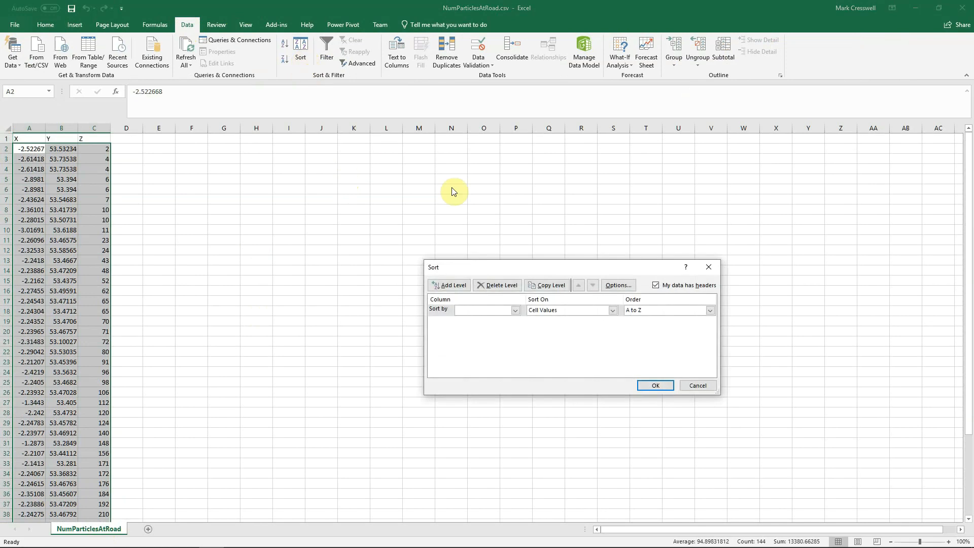
{"action": "left_click", "coordinate": [515, 310]}
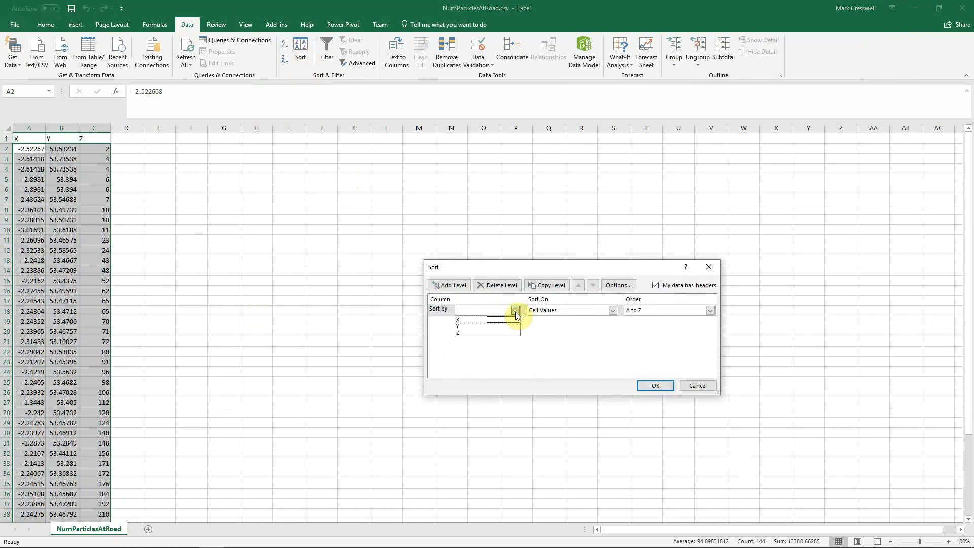
{"action": "left_click", "coordinate": [466, 318]}
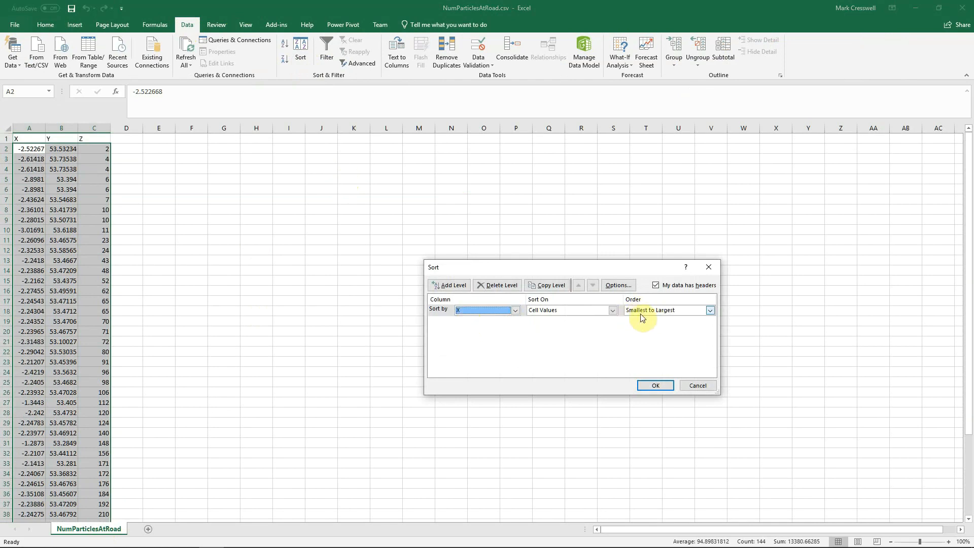
{"action": "left_click", "coordinate": [655, 386]}
{"action": "left_click", "coordinate": [314, 280]}
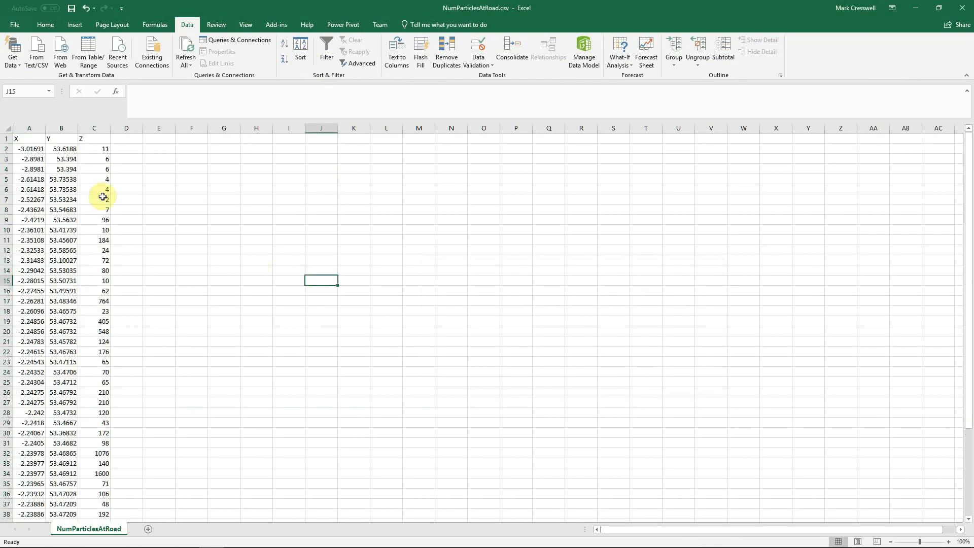
Check the minimum and maximum longitudes in the first and last data cells of column X.
{"action": "left_click", "coordinate": [29, 151]}
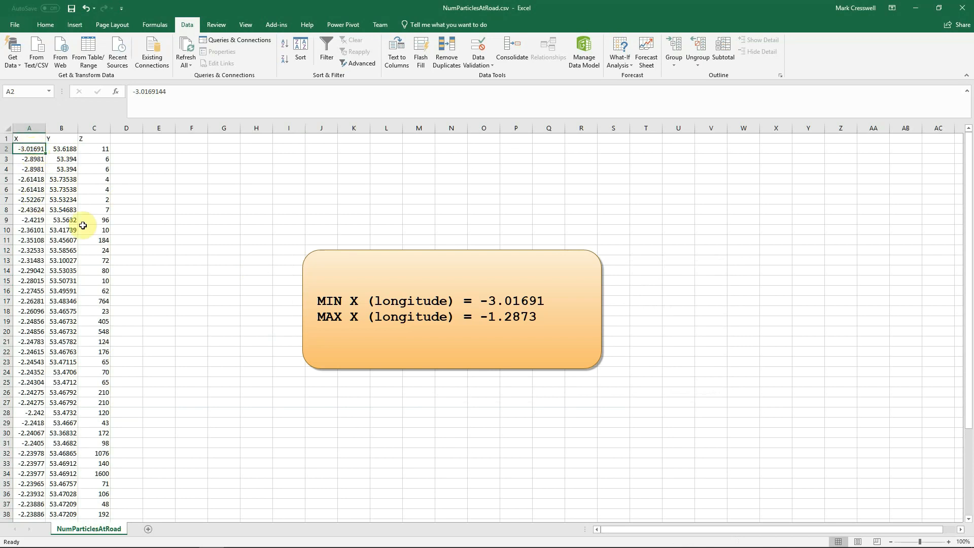
{"action": "left_click", "coordinate": [189, 291]}
{"action": "scroll", "coordinate": [104, 273], "scroll_direction": "down", "scroll_amount": 2}
{"action": "scroll", "coordinate": [105, 272], "scroll_direction": "down", "scroll_amount": 14}
{"action": "scroll", "coordinate": [104, 270], "scroll_direction": "up", "scroll_amount": 4}
{"action": "left_click", "coordinate": [30, 250]}
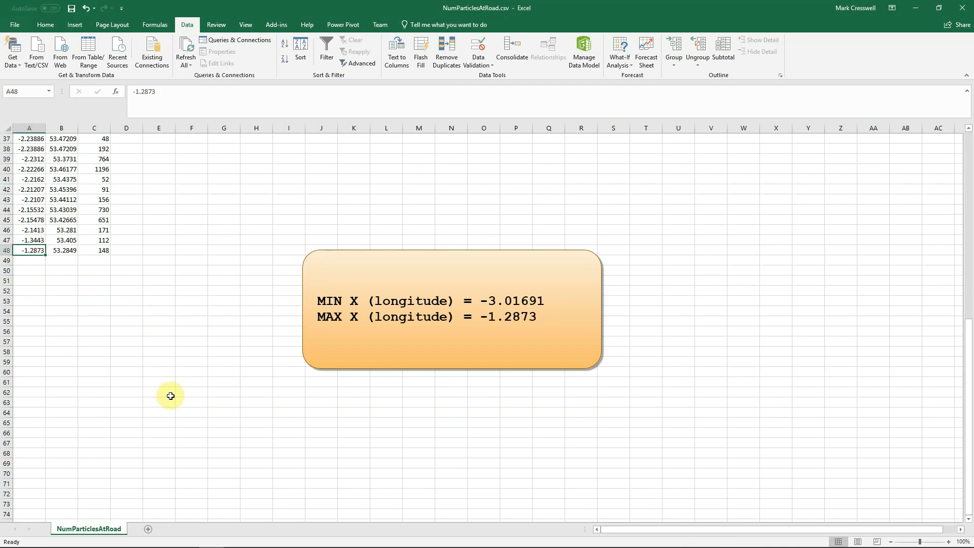
Sort the whole X, Y, Z table by column Y on cell values, smallest to largest.
{"action": "scroll", "coordinate": [192, 305], "scroll_direction": "up", "scroll_amount": 12}
{"action": "left_click_drag", "start_coordinate": [32, 137], "coordinate": [98, 504]}
{"action": "left_click", "coordinate": [299, 55]}
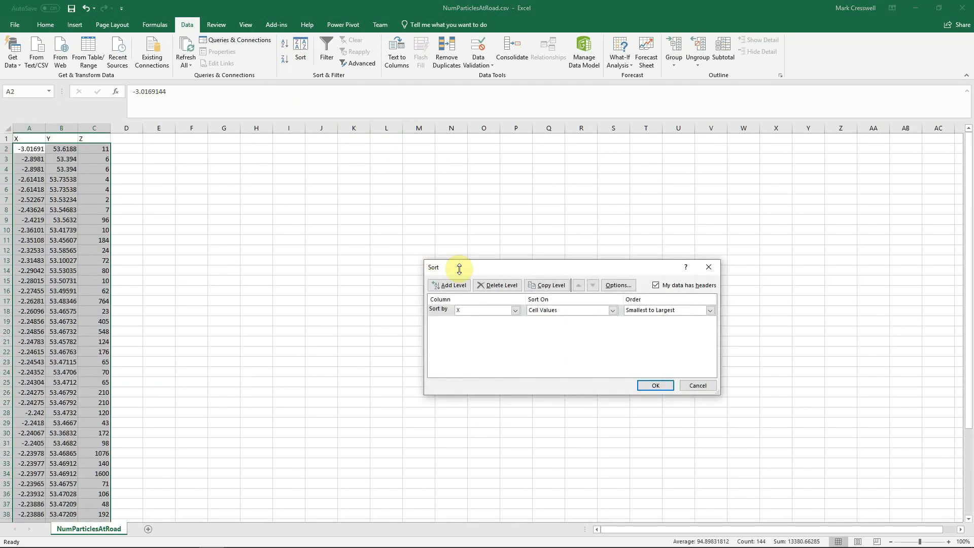
{"action": "left_click", "coordinate": [516, 310]}
{"action": "left_click", "coordinate": [501, 327]}
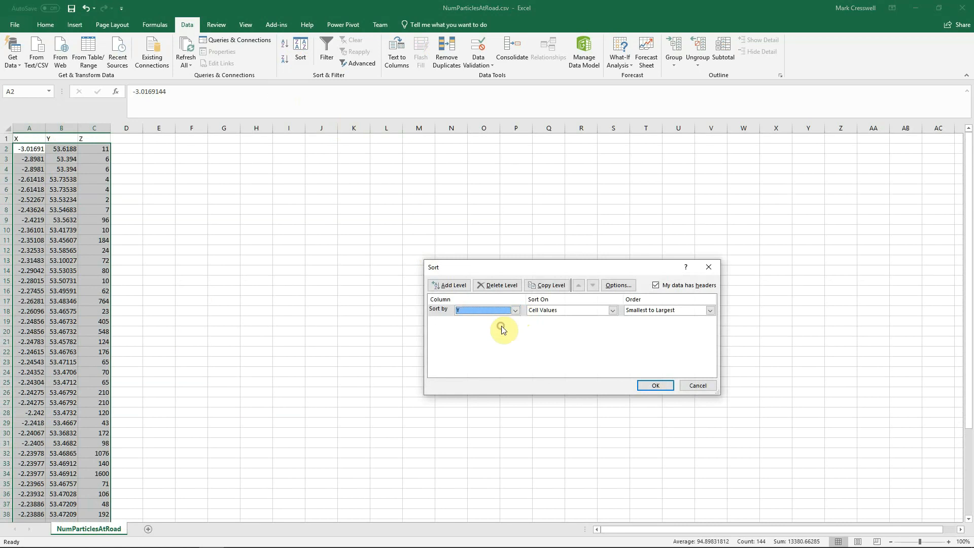
{"action": "left_click", "coordinate": [656, 385]}
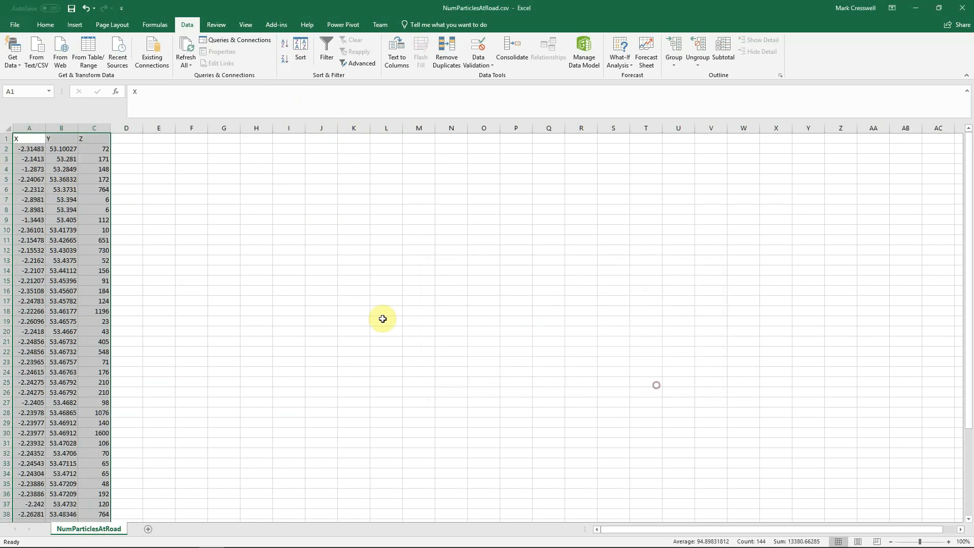
{"action": "left_click", "coordinate": [246, 241]}
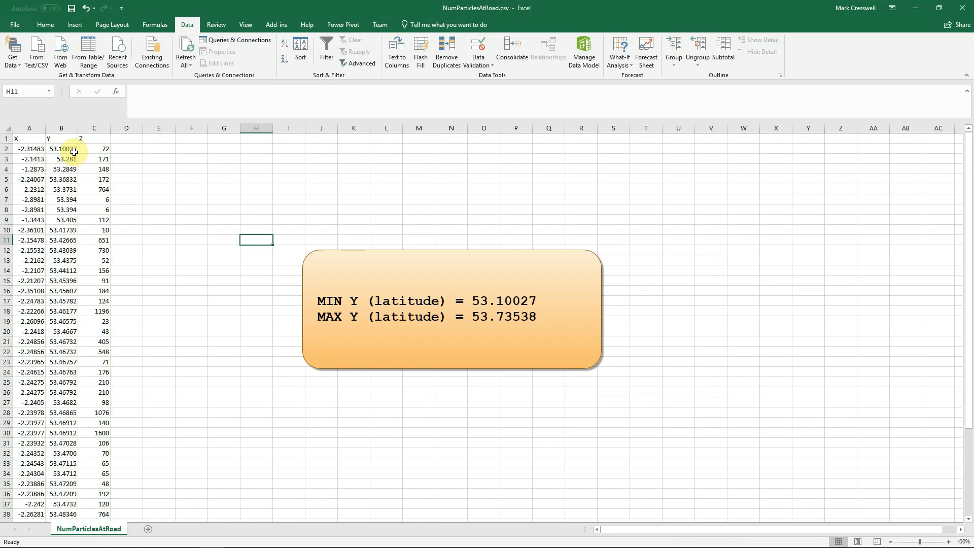
Check the maximum latitude in the last data cell of column Y.
{"action": "scroll", "coordinate": [72, 211], "scroll_direction": "down", "scroll_amount": 4}
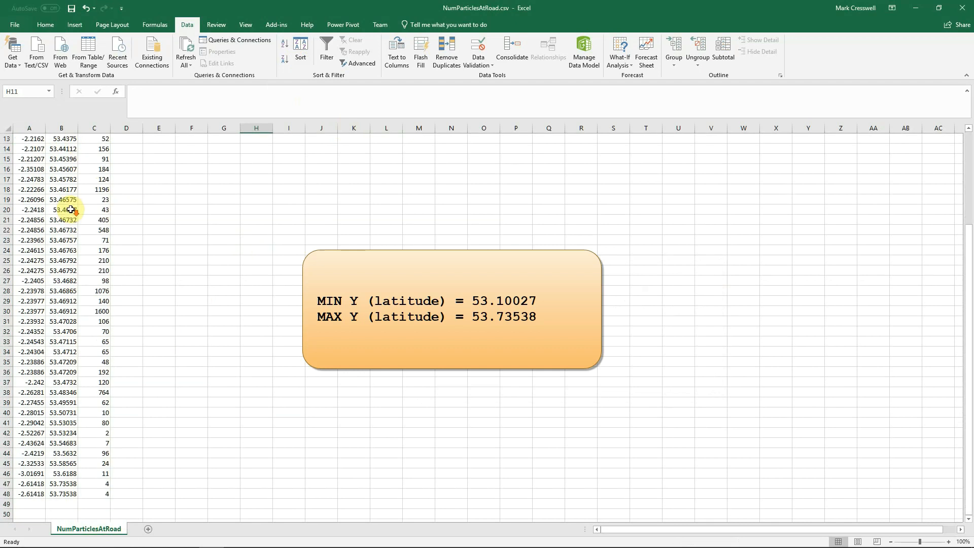
{"action": "left_click", "coordinate": [62, 493]}
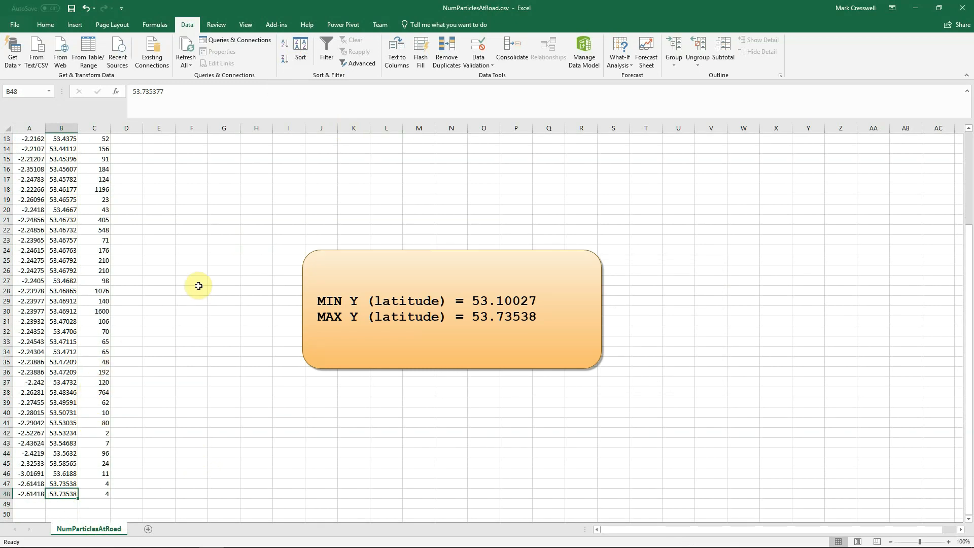
{"action": "scroll", "coordinate": [203, 248], "scroll_direction": "up", "scroll_amount": 4}
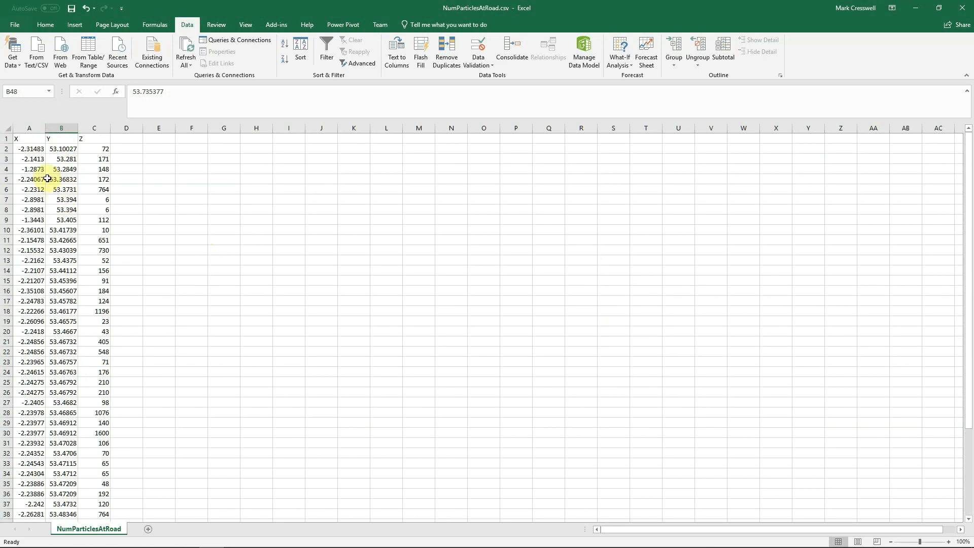
Look through the sorted table from the X header to the last record and back.
{"action": "left_click", "coordinate": [34, 141]}
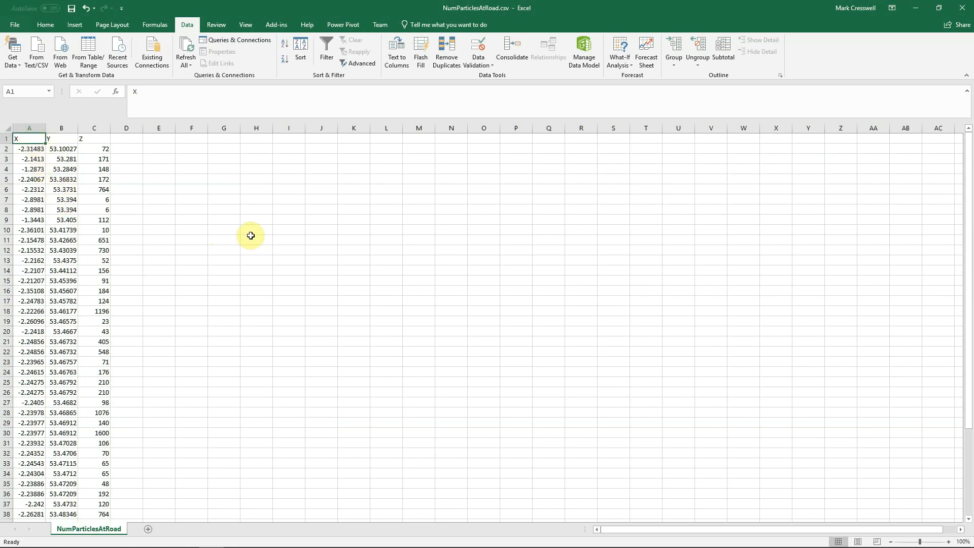
{"action": "left_click", "coordinate": [252, 237]}
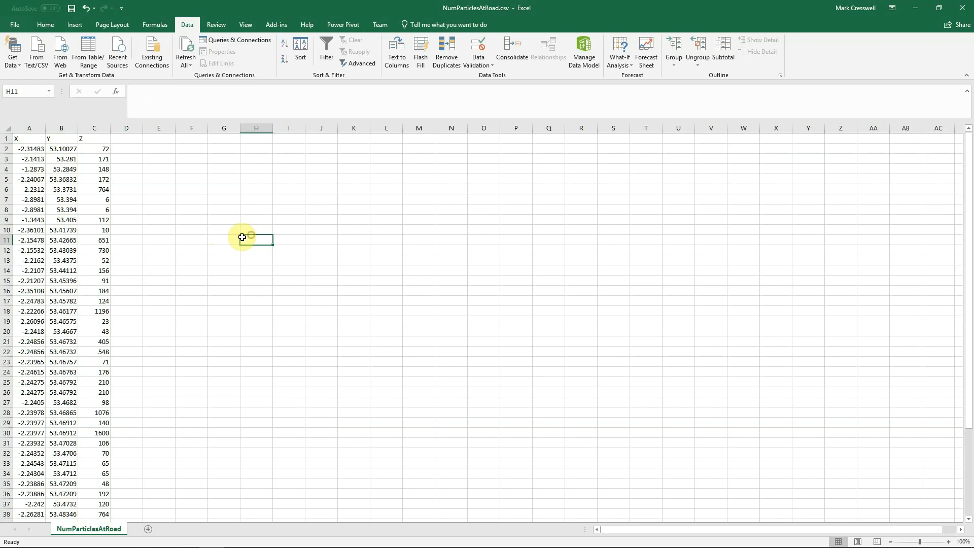
{"action": "scroll", "coordinate": [171, 257], "scroll_direction": "down", "scroll_amount": 8}
{"action": "scroll", "coordinate": [172, 252], "scroll_direction": "up", "scroll_amount": 8}
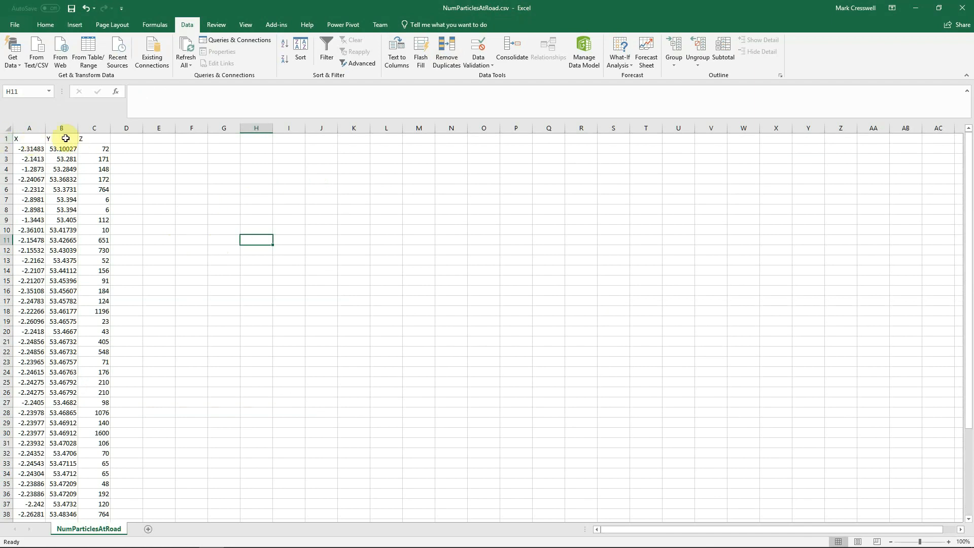
Open the Save As options for NumParticlesAtRoad and review the available file types, keeping the current one.
{"action": "left_click", "coordinate": [19, 24]}
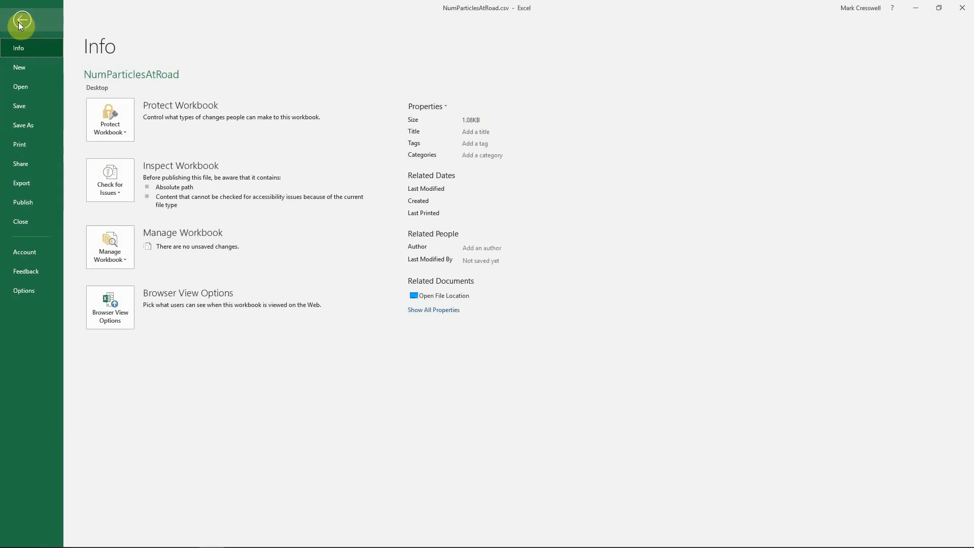
{"action": "left_click", "coordinate": [38, 125]}
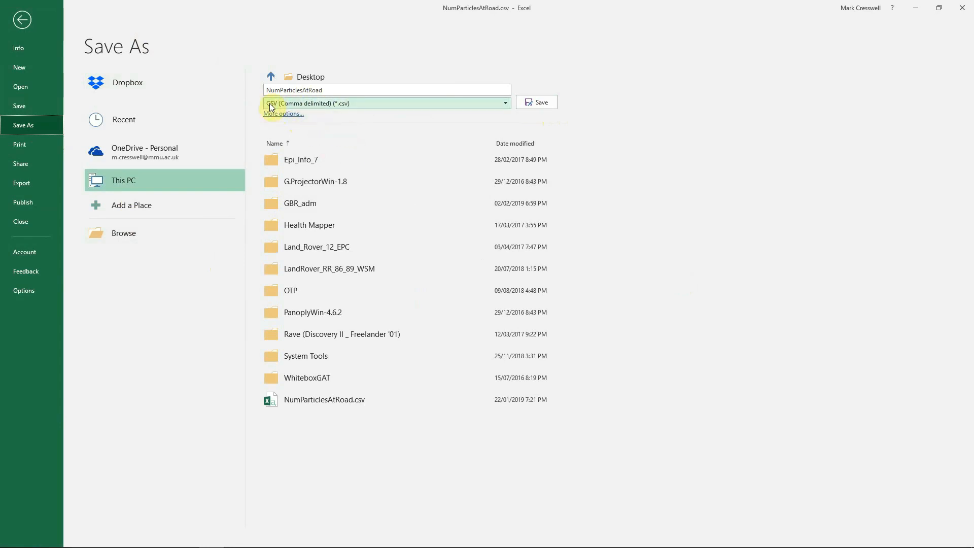
{"action": "left_click", "coordinate": [374, 104]}
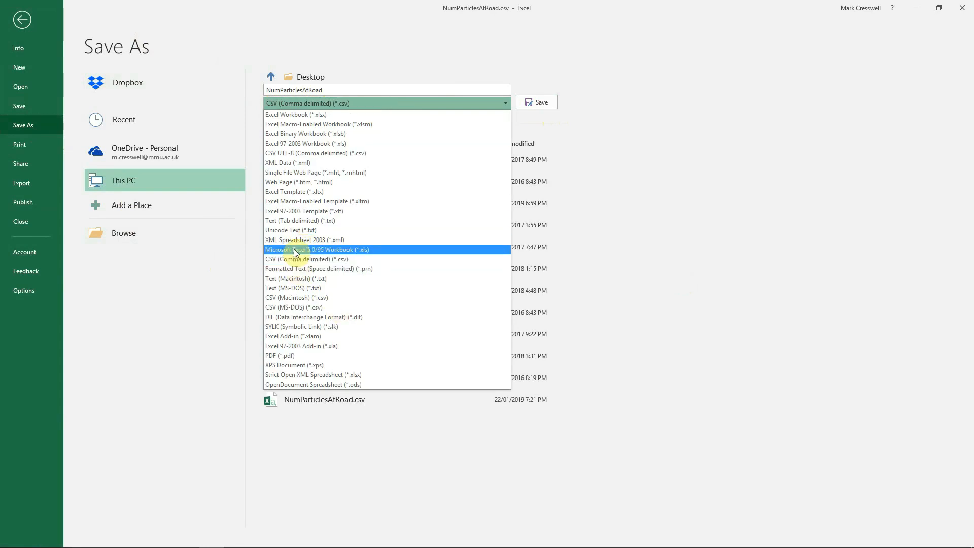
{"action": "left_click", "coordinate": [638, 258]}
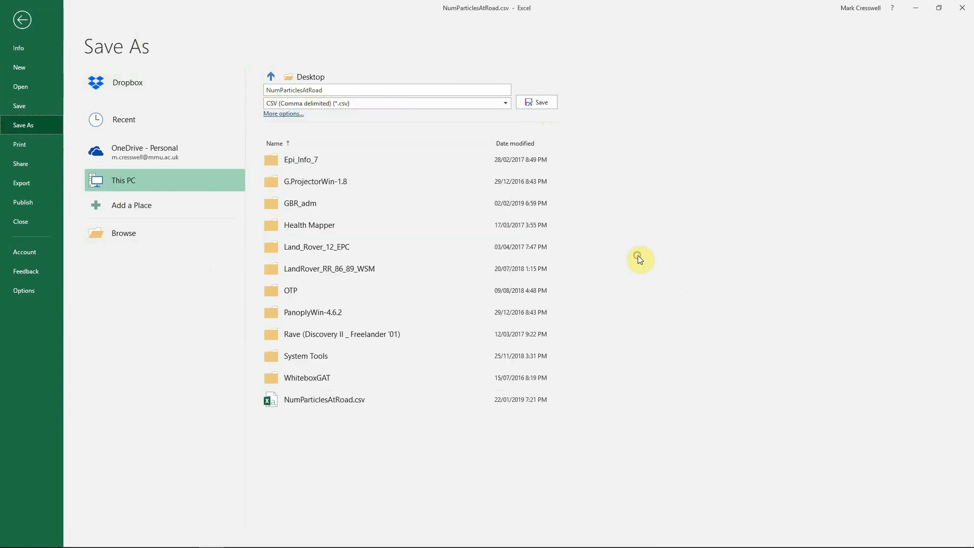
Leave the Save As options without saving and launch QGIS Desktop 3.0.3 from the QGIS 3.0 program group.
{"action": "left_click", "coordinate": [28, 20]}
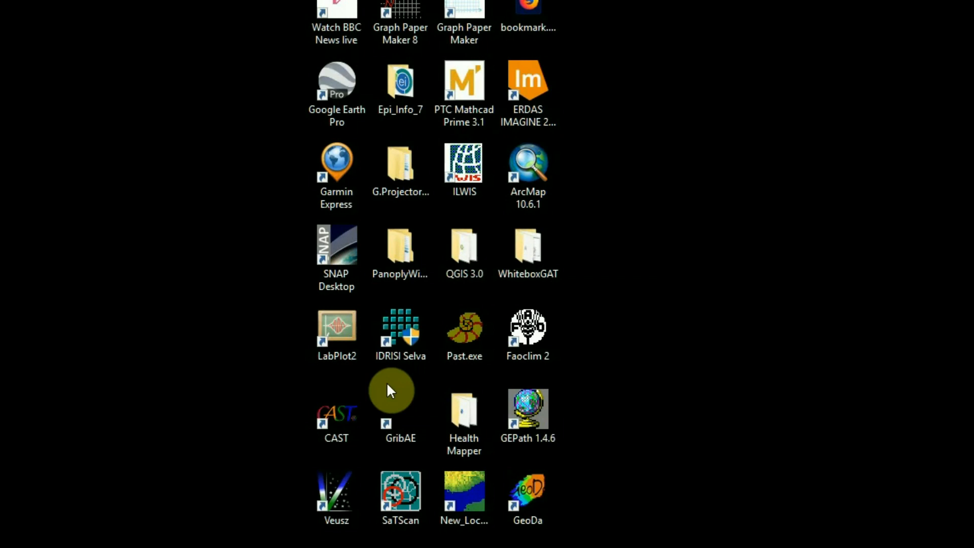
{"action": "left_click", "coordinate": [325, 533]}
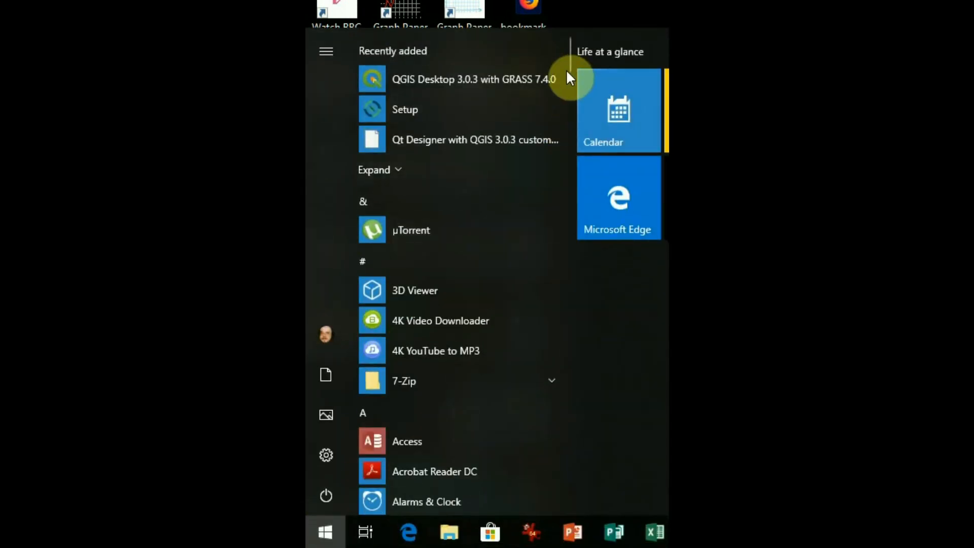
{"action": "left_click_drag", "start_coordinate": [572, 62], "coordinate": [573, 381]}
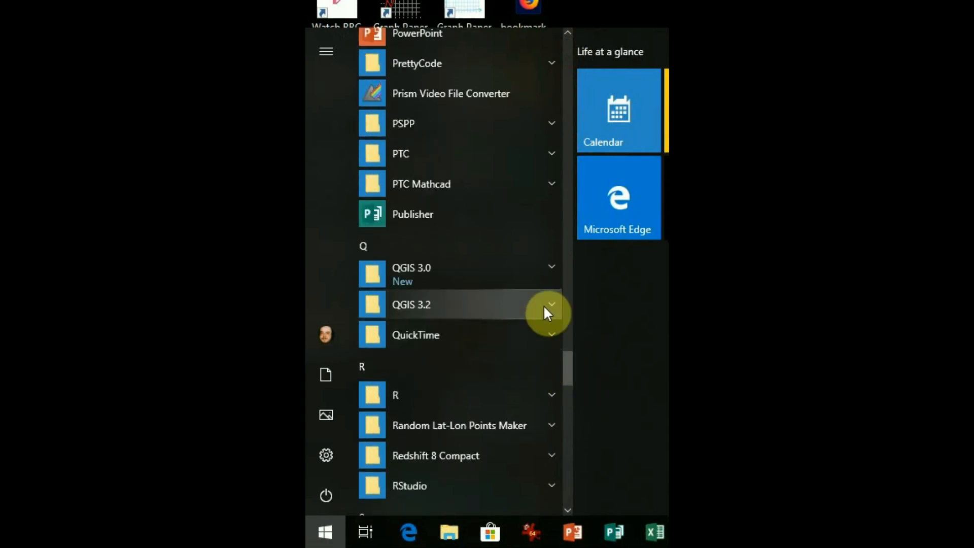
{"action": "left_click", "coordinate": [552, 273]}
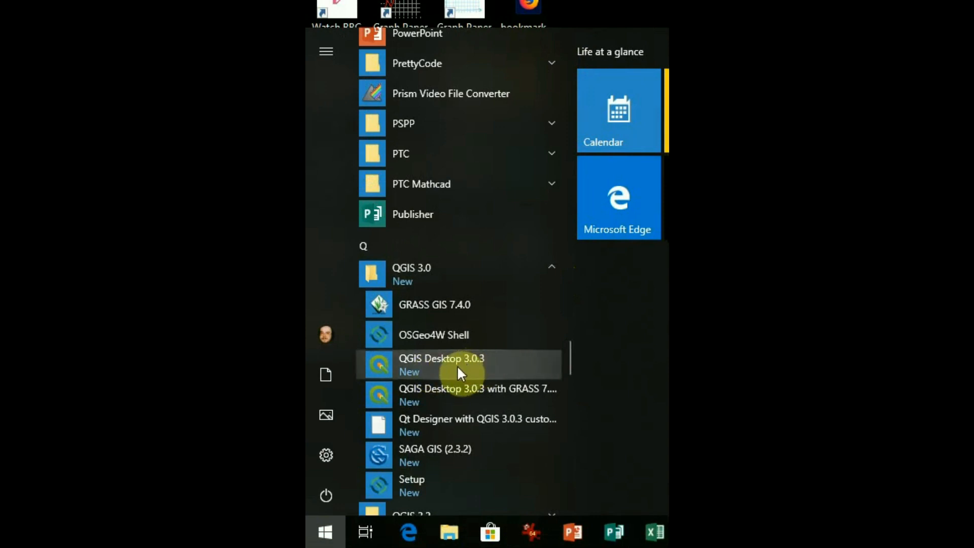
{"action": "left_click", "coordinate": [421, 363]}
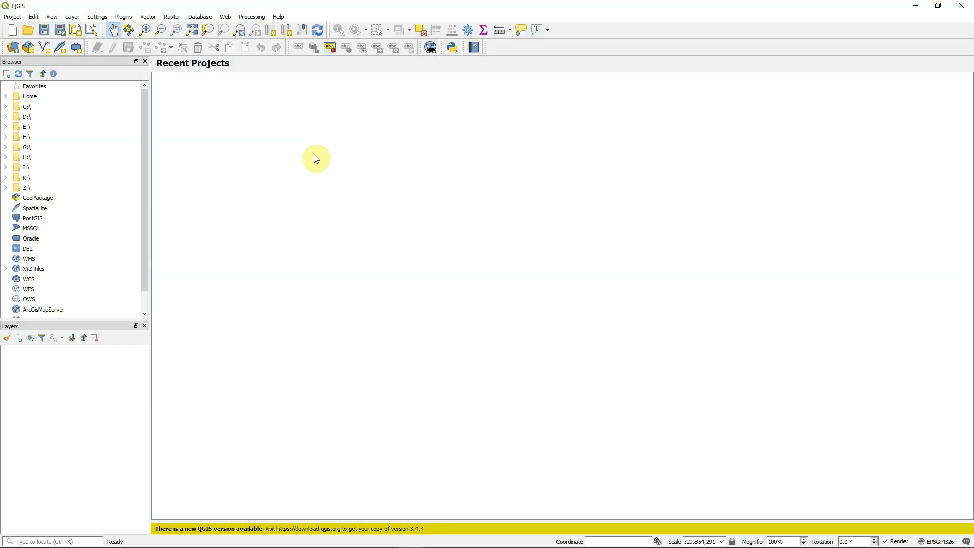
Add the vector dataset GBR_adm1.shp from the GBR_adm folder on the Desktop to the map.
{"action": "left_click", "coordinate": [11, 49]}
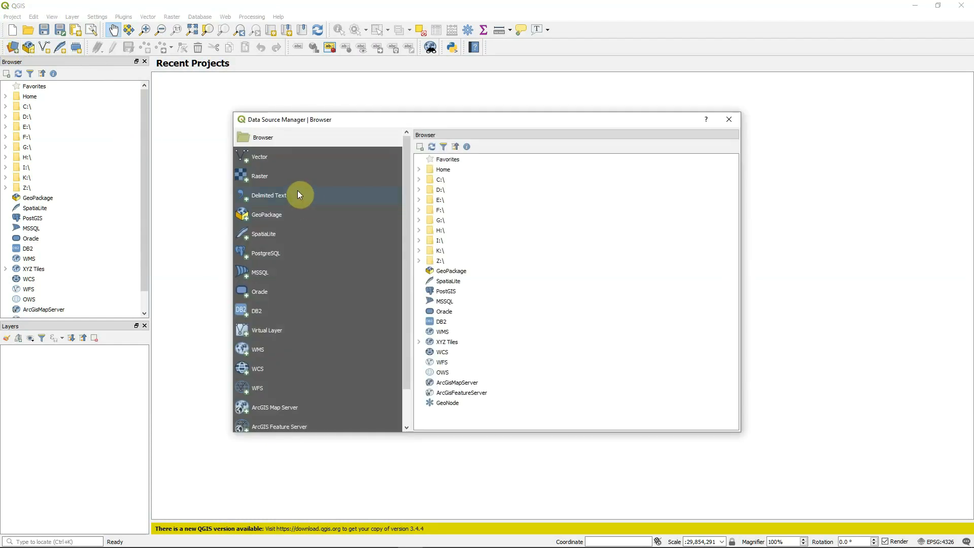
{"action": "left_click", "coordinate": [272, 157]}
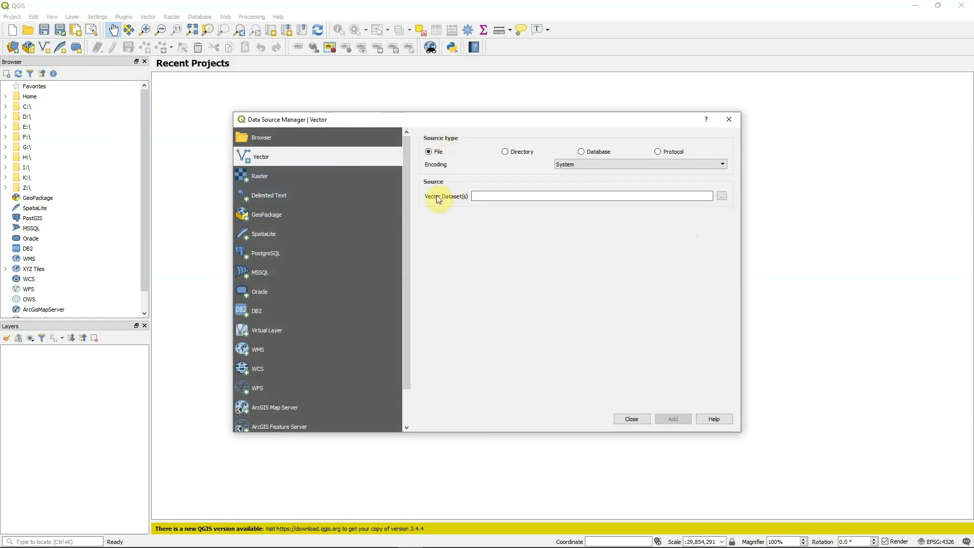
{"action": "left_click", "coordinate": [722, 199]}
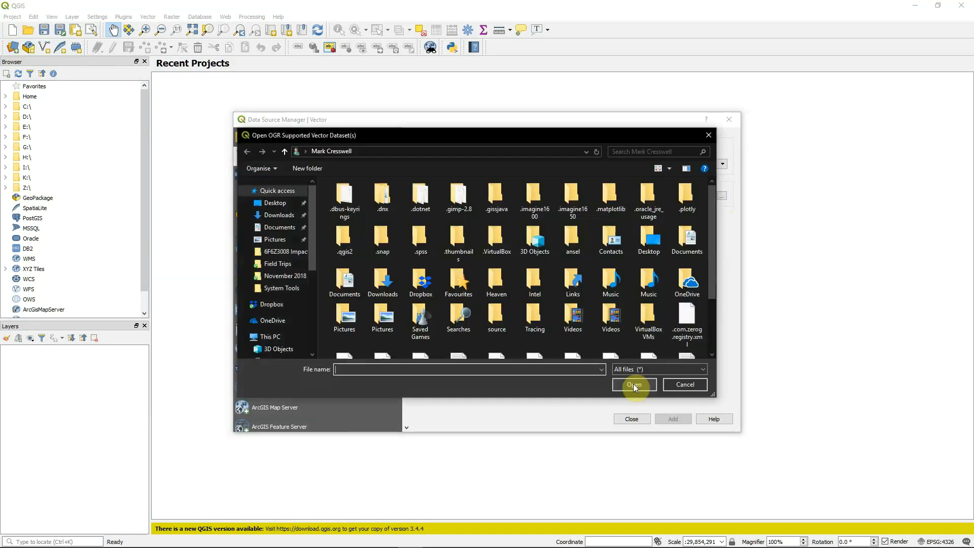
{"action": "left_click", "coordinate": [275, 202]}
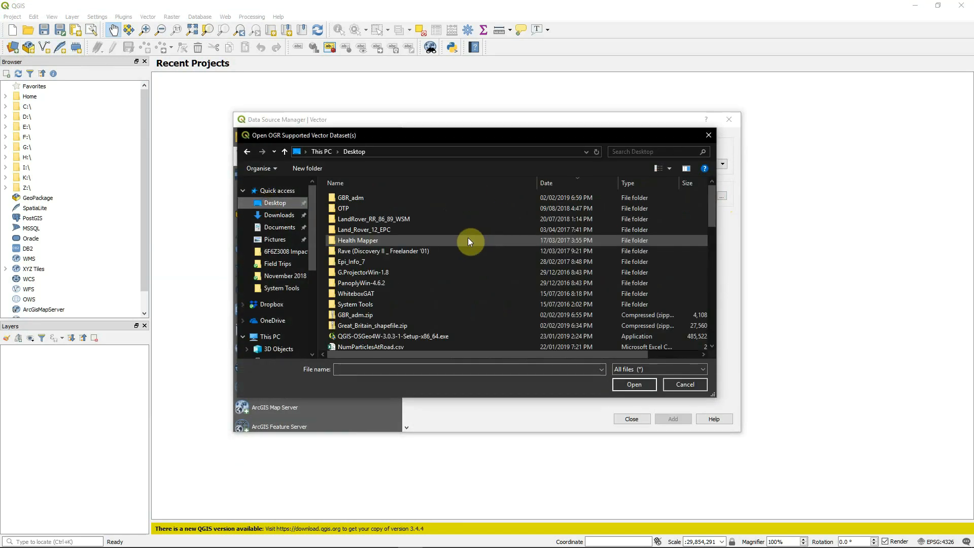
{"action": "double_click", "coordinate": [376, 199]}
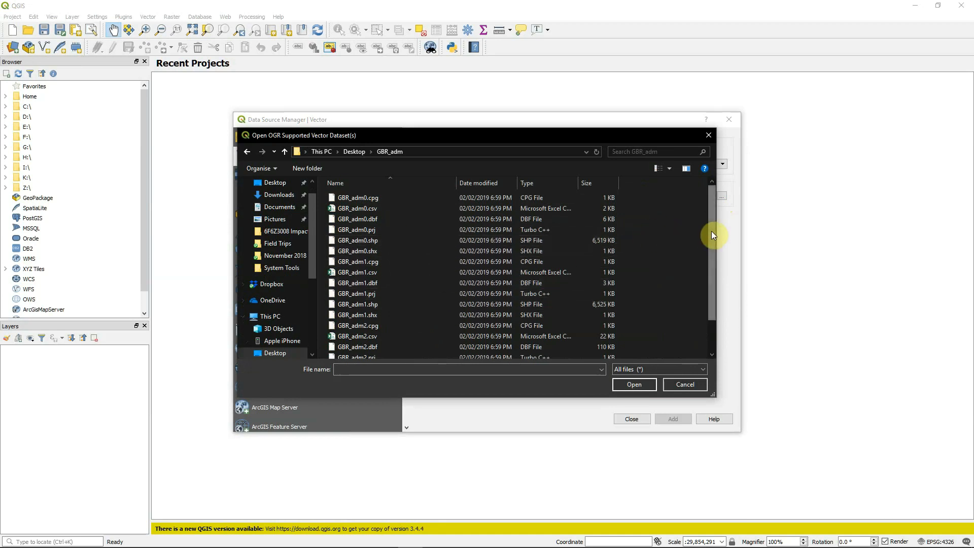
{"action": "left_click", "coordinate": [379, 305]}
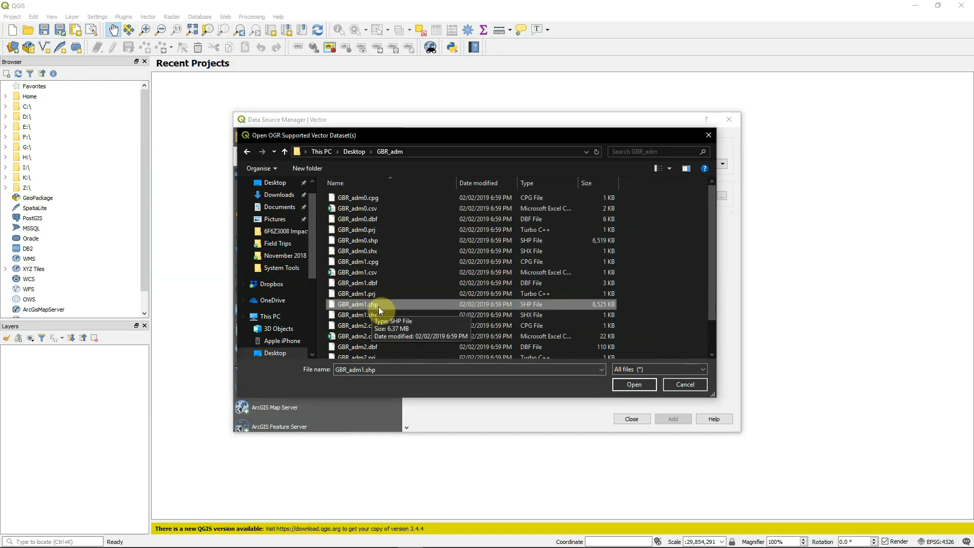
{"action": "left_click", "coordinate": [633, 385]}
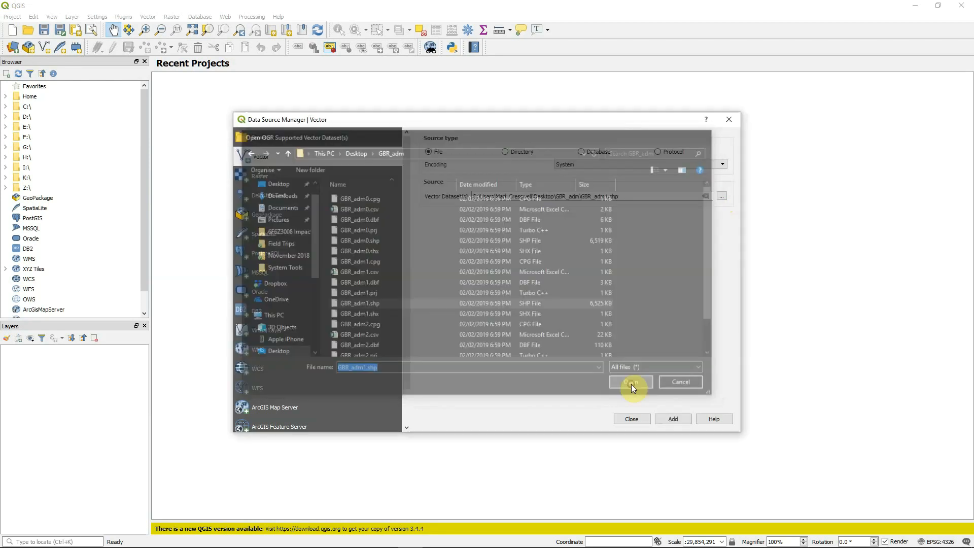
{"action": "left_click", "coordinate": [674, 418]}
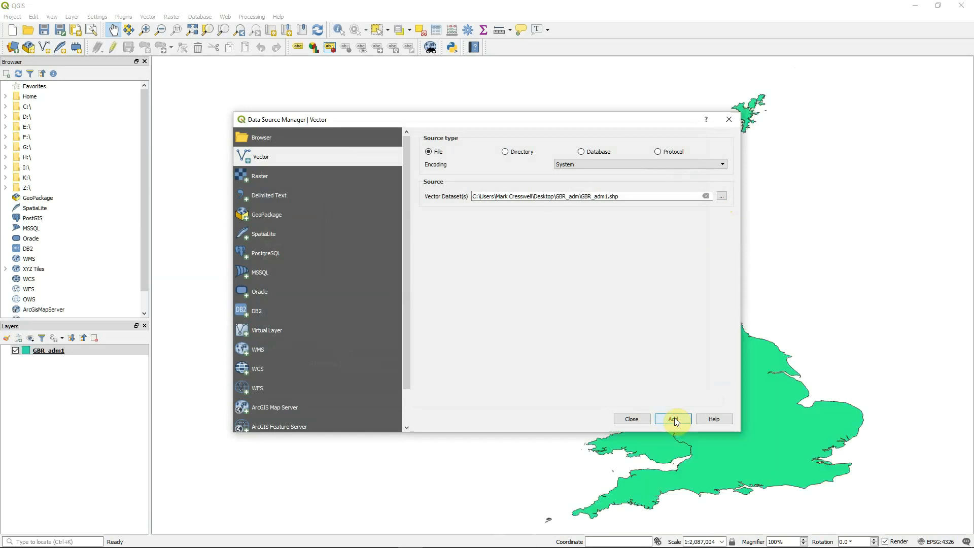
{"action": "left_click", "coordinate": [632, 419]}
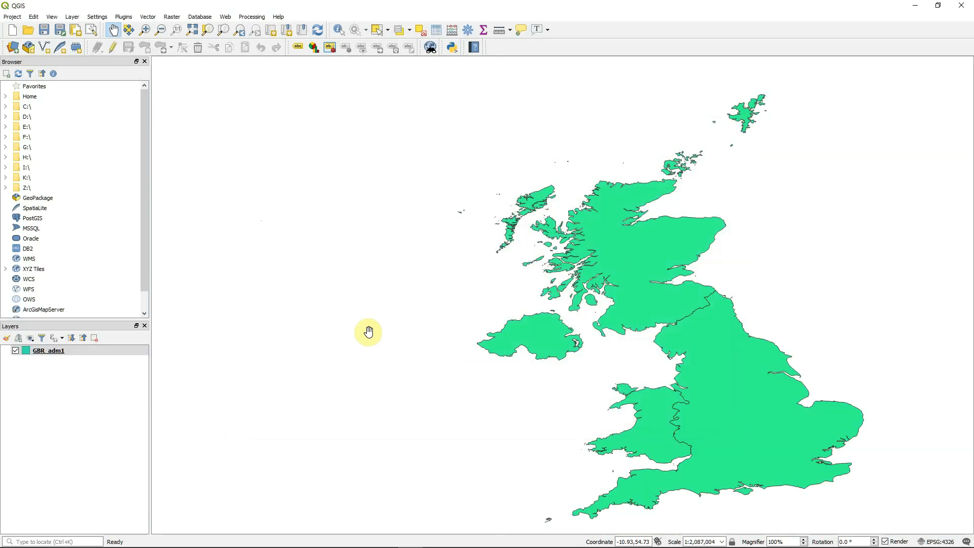
Set the fill style of the GBR_adm1 layer's simple fill to No Brush and apply it.
{"action": "left_click_drag", "start_coordinate": [524, 348], "coordinate": [466, 355]}
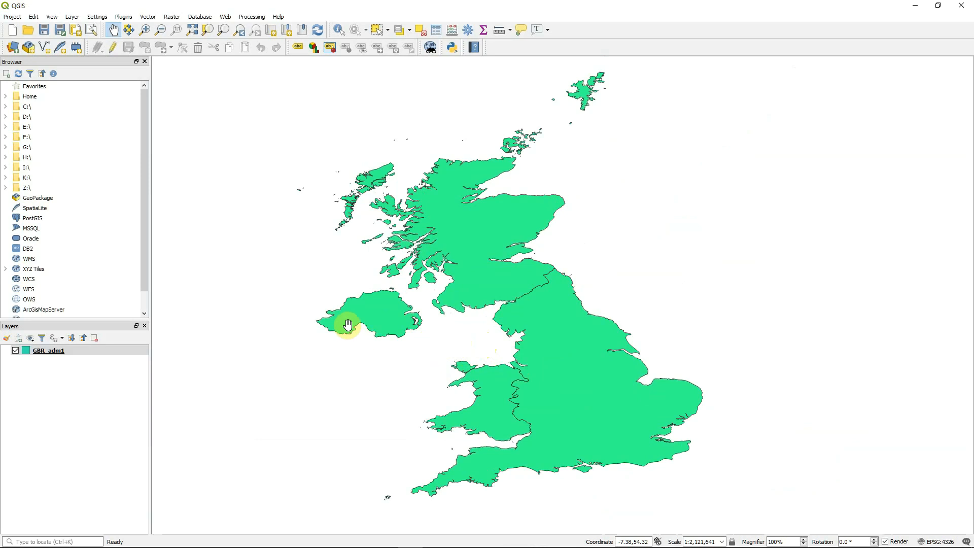
{"action": "left_click", "coordinate": [43, 354]}
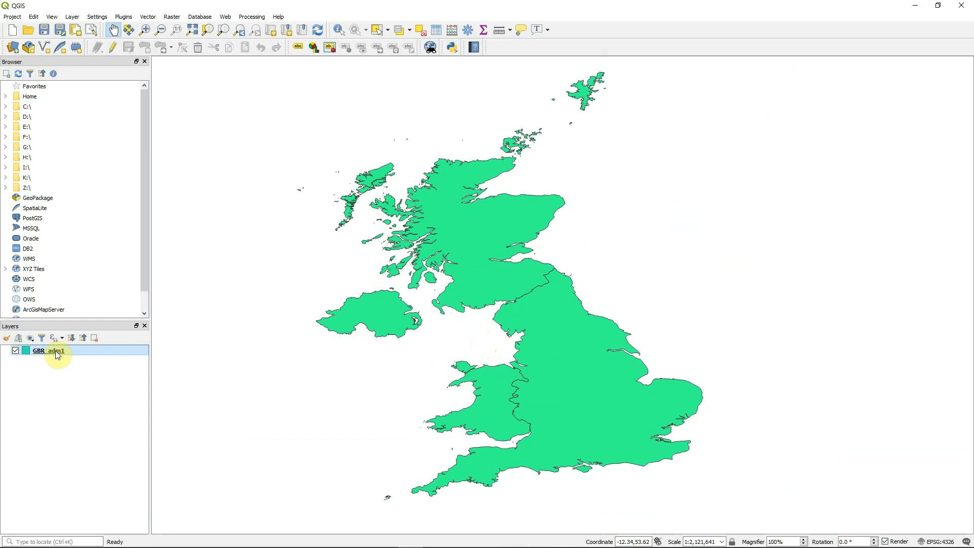
{"action": "double_click", "coordinate": [51, 351]}
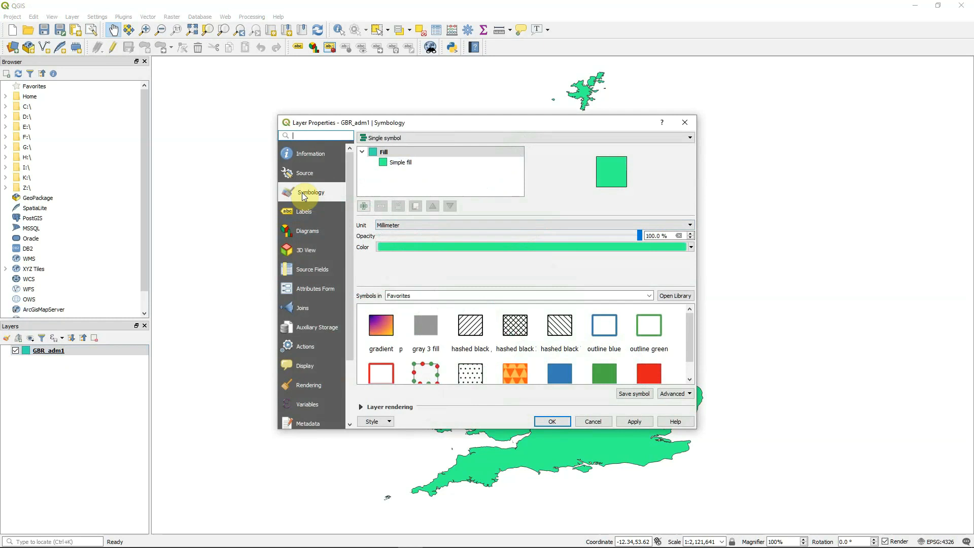
{"action": "left_click", "coordinate": [401, 164]}
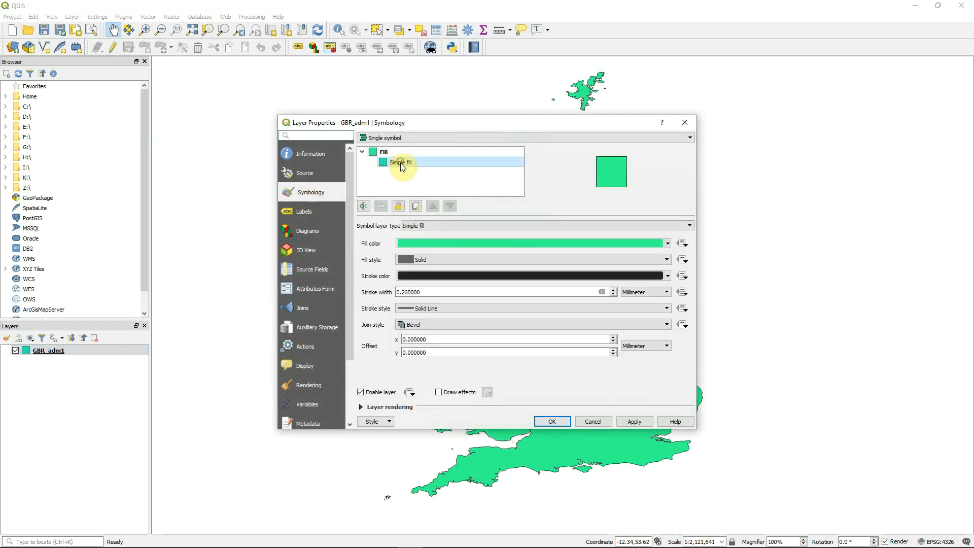
{"action": "left_click", "coordinate": [415, 260]}
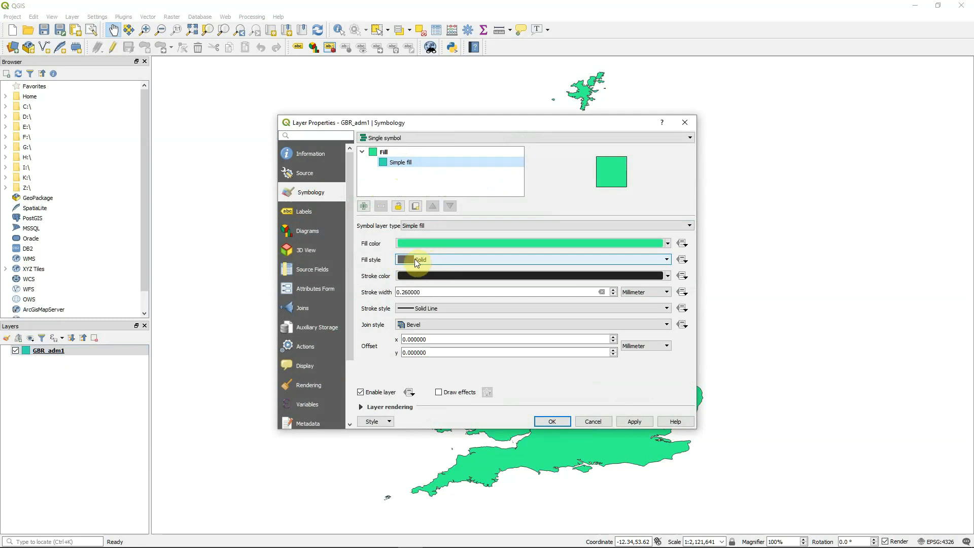
{"action": "left_click", "coordinate": [426, 259]}
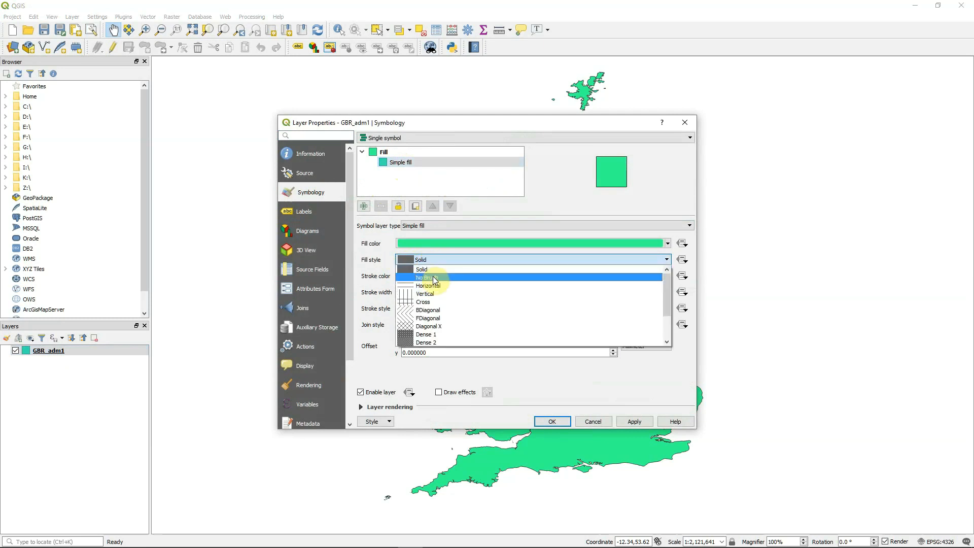
{"action": "left_click", "coordinate": [433, 278]}
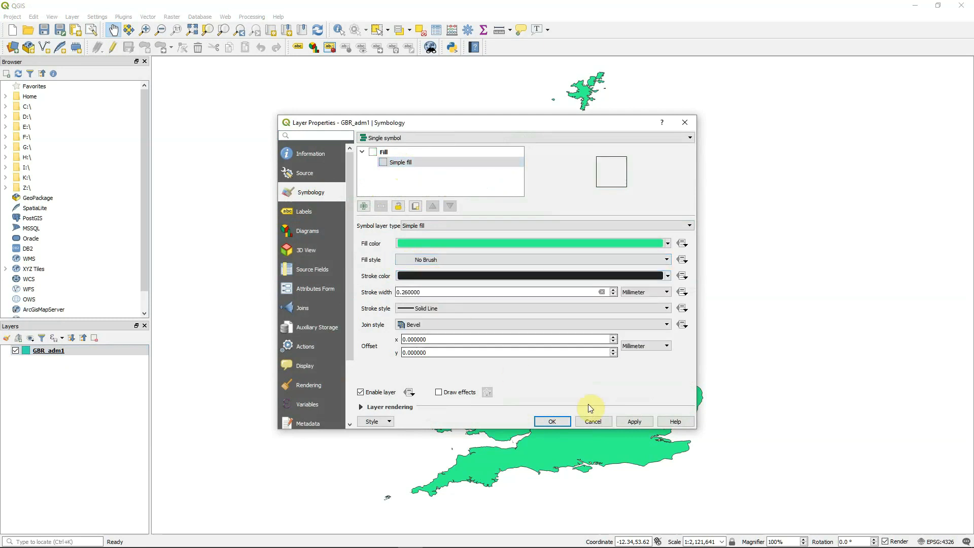
{"action": "left_click", "coordinate": [634, 422]}
{"action": "left_click", "coordinate": [551, 420]}
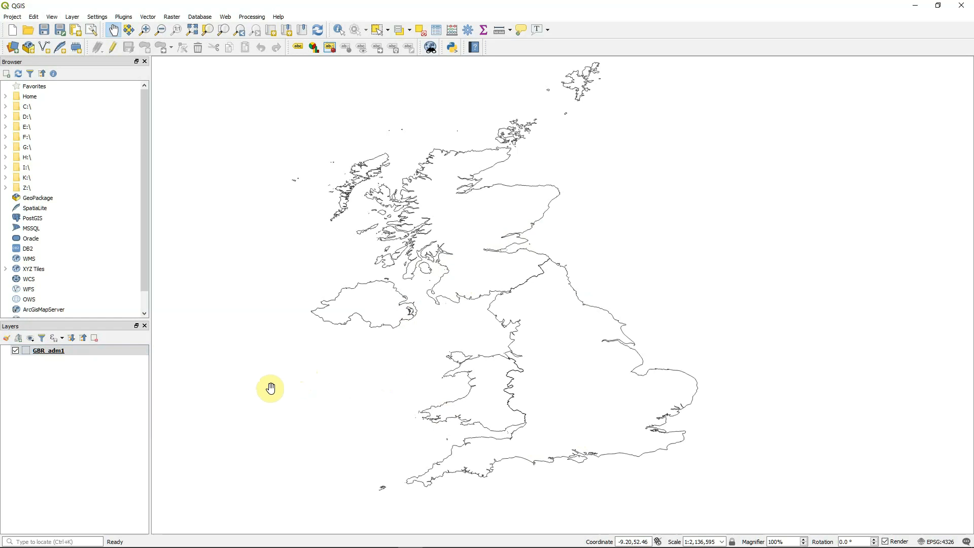
Check the coordinate reference system and extent in the GBR_adm1 layer's information, leaving its properties unchanged.
{"action": "double_click", "coordinate": [54, 356]}
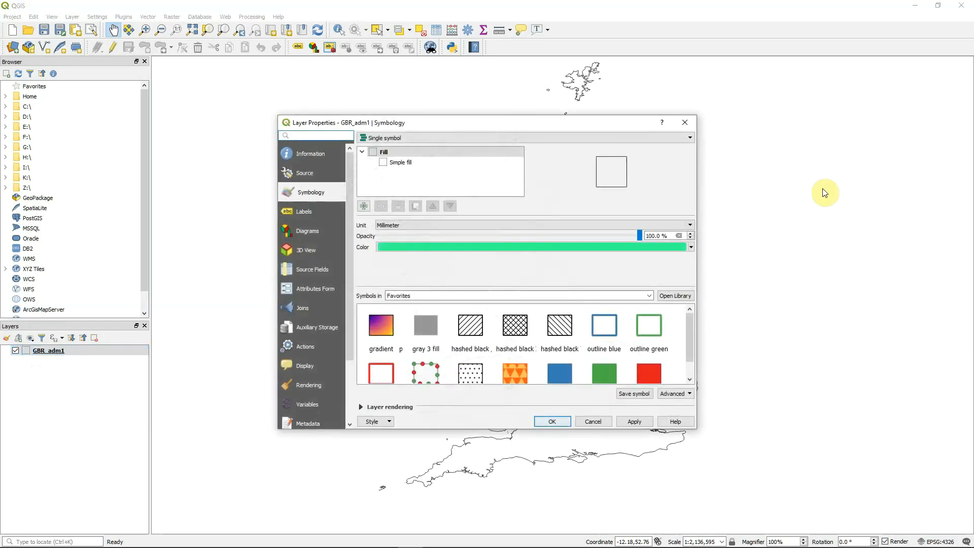
{"action": "left_click", "coordinate": [310, 153]}
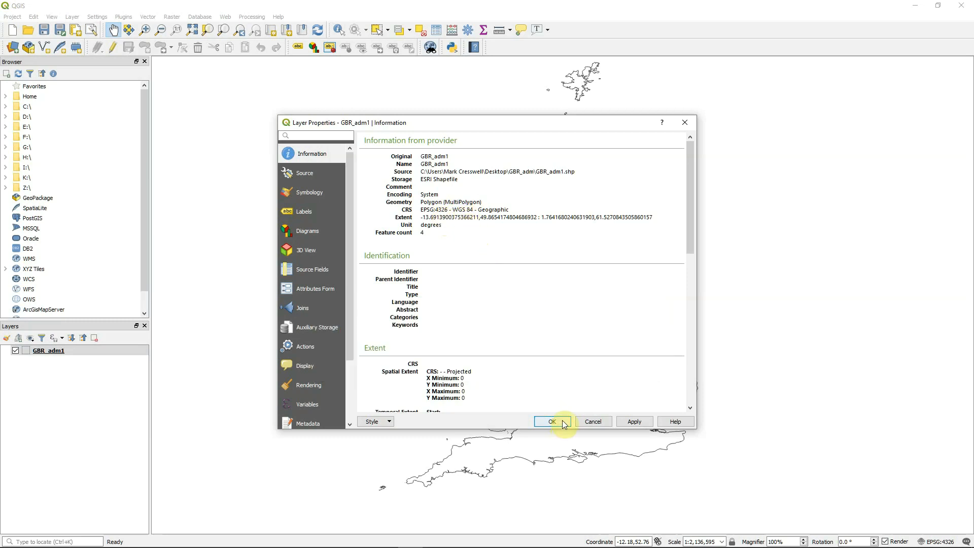
{"action": "left_click", "coordinate": [592, 422]}
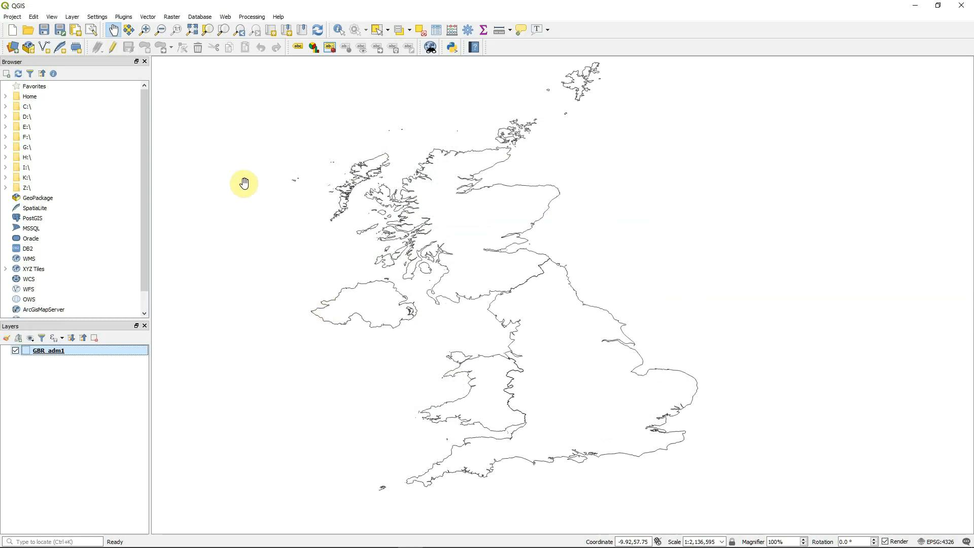
Choose NumParticlesAtRoad.csv from the Desktop as the source file for a new delimited text layer.
{"action": "left_click", "coordinate": [15, 51]}
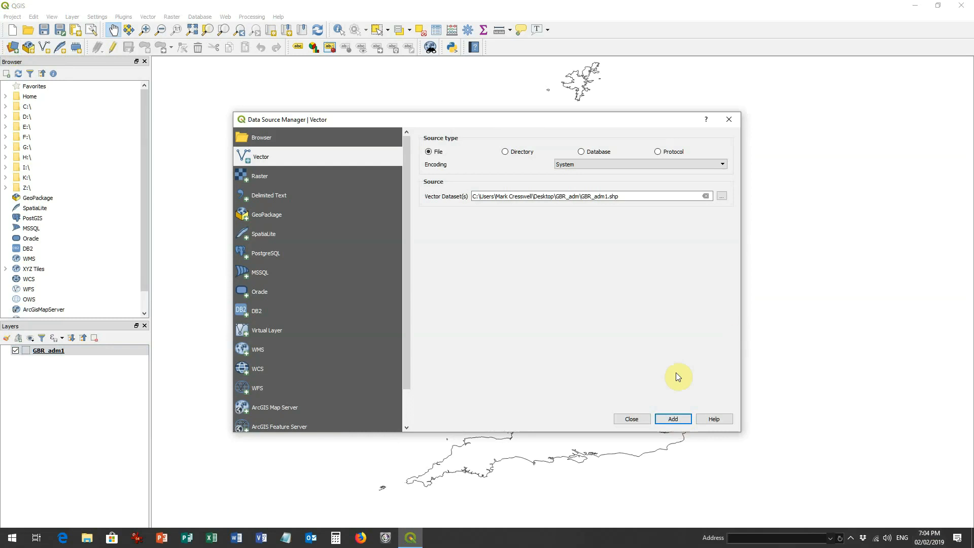
{"action": "left_click", "coordinate": [306, 194]}
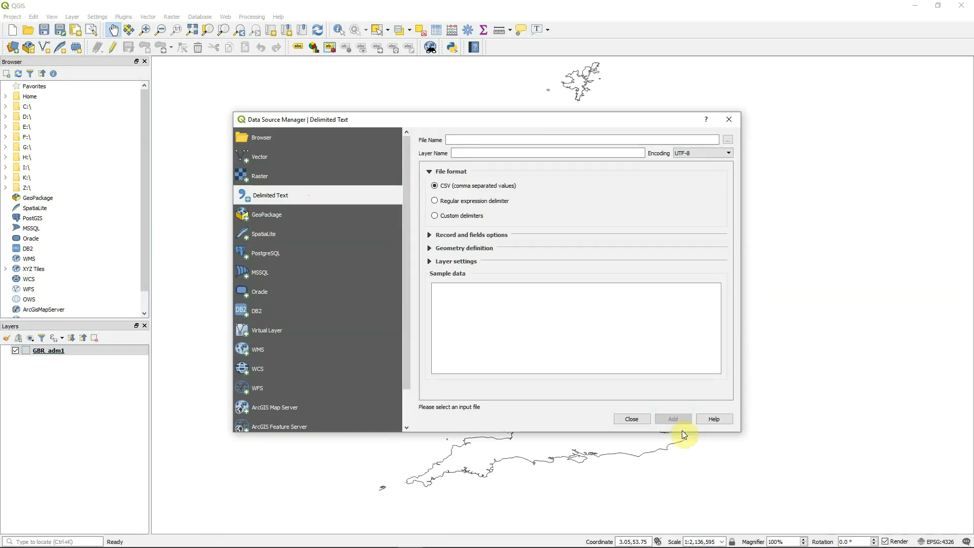
{"action": "left_click", "coordinate": [729, 141]}
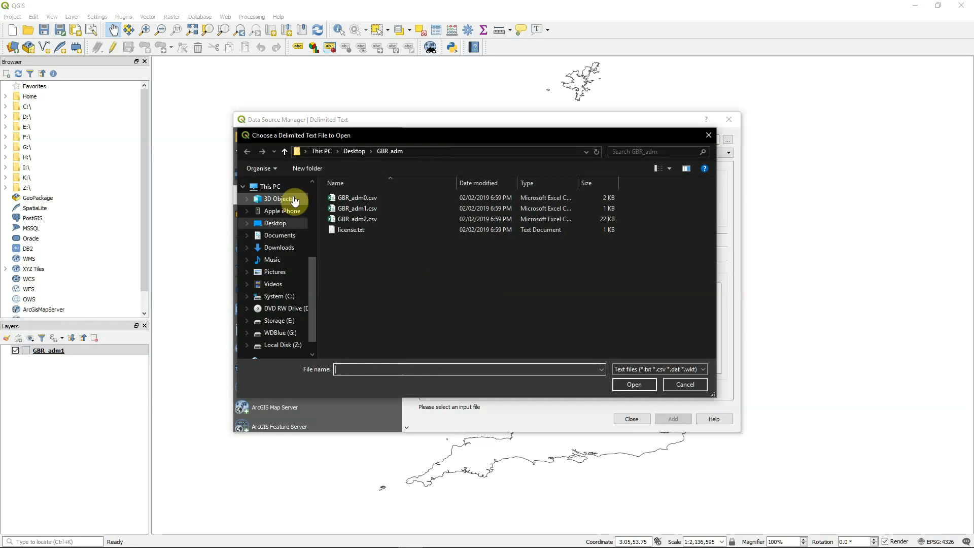
{"action": "left_click", "coordinate": [357, 152]}
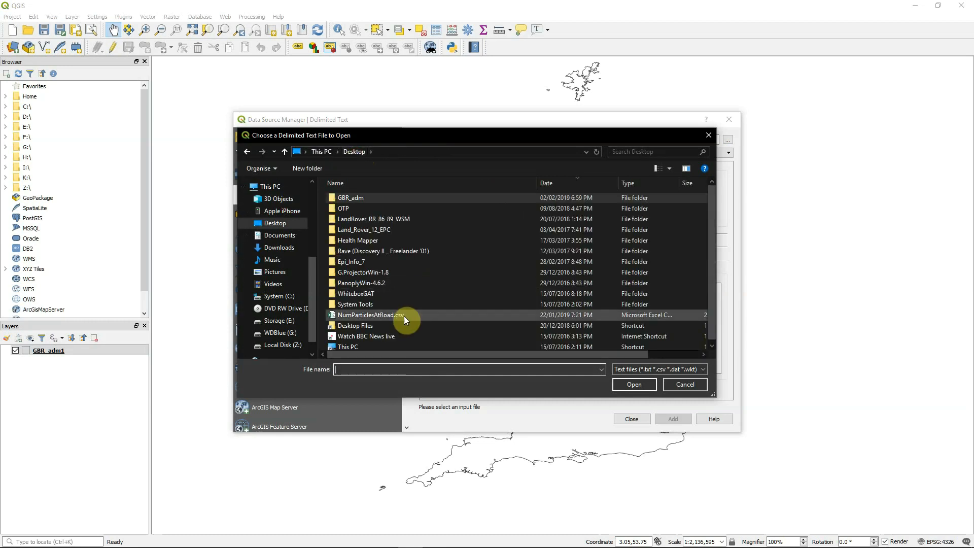
{"action": "left_click", "coordinate": [382, 315]}
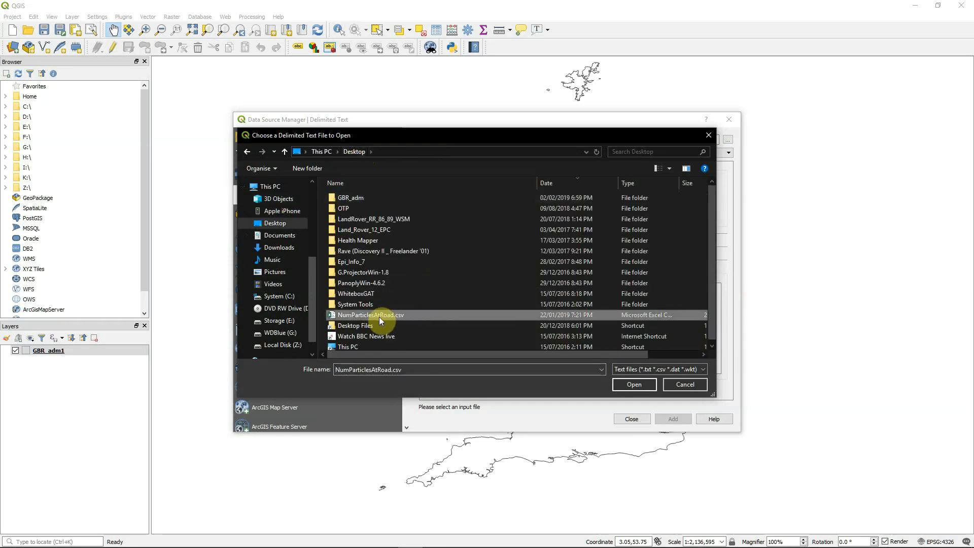
{"action": "left_click", "coordinate": [634, 384]}
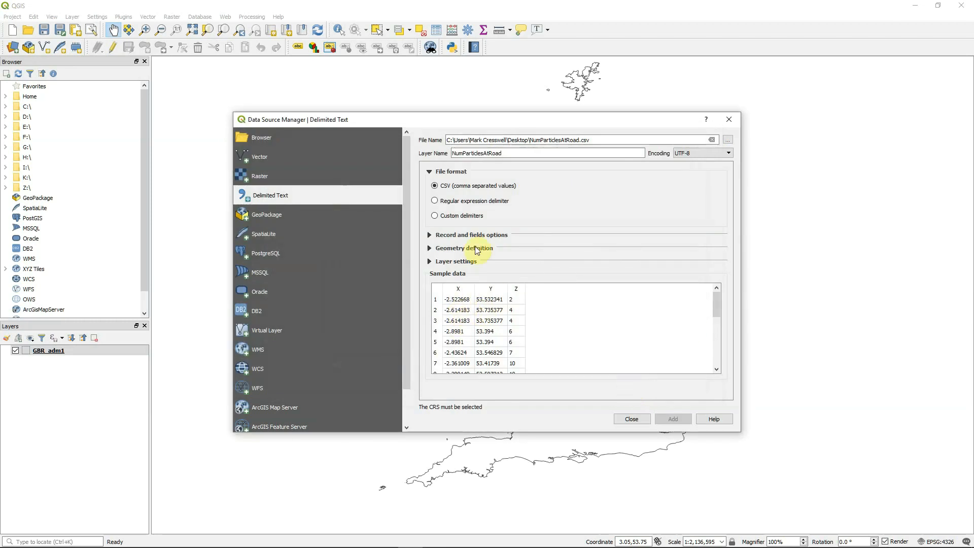
Set the geometry CRS to EPSG:4326 - WGS 84 for the delimited text import and add NumParticlesAtRoad to the map as points.
{"action": "left_click", "coordinate": [428, 235]}
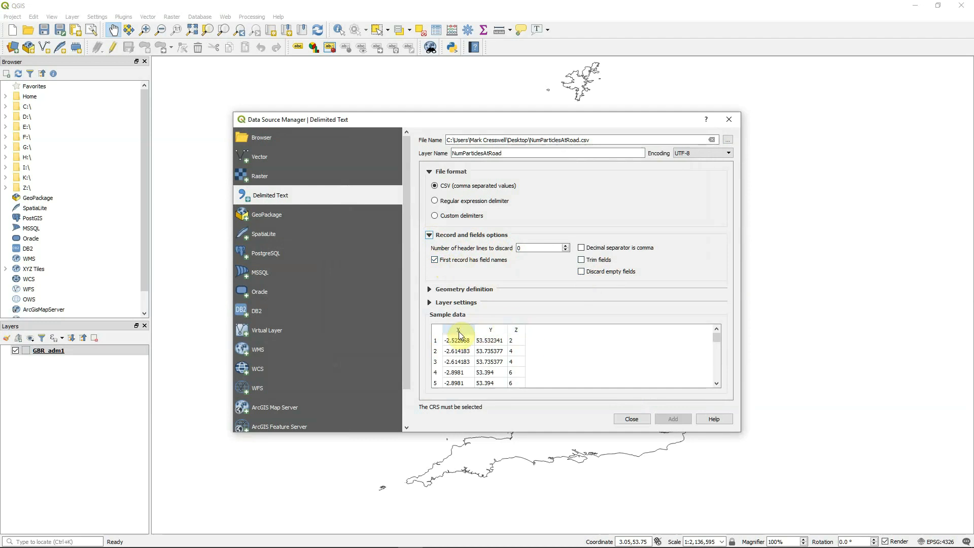
{"action": "left_click", "coordinate": [429, 289]}
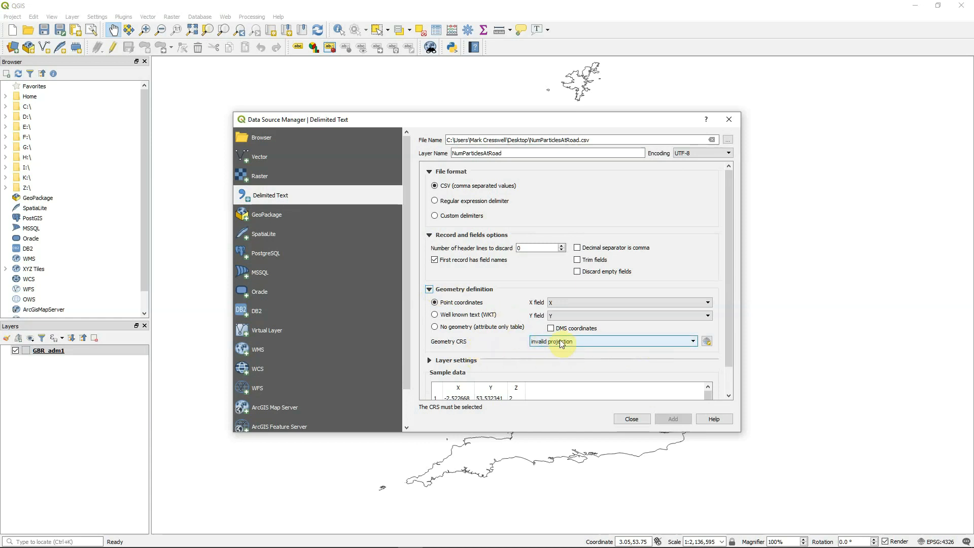
{"action": "left_click", "coordinate": [707, 341]}
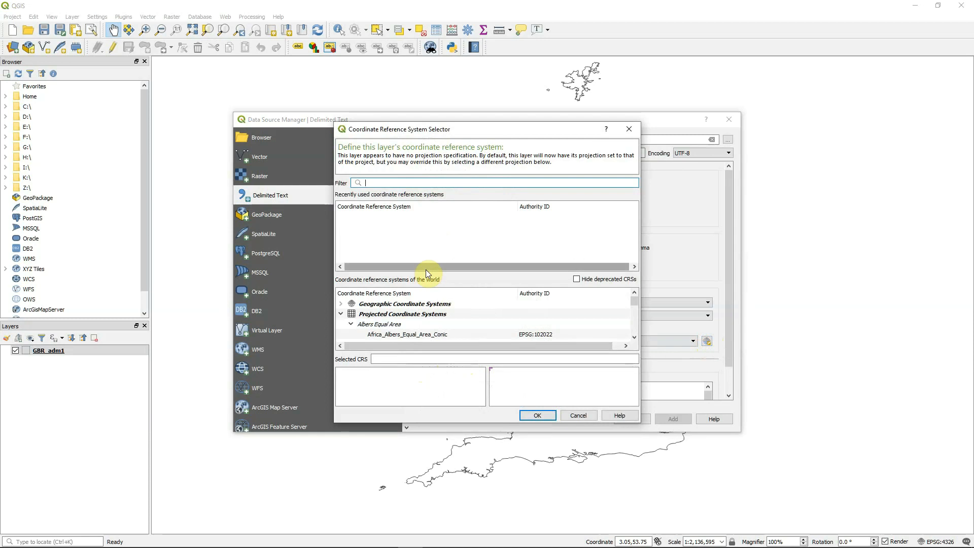
{"action": "type", "text": "4326"}
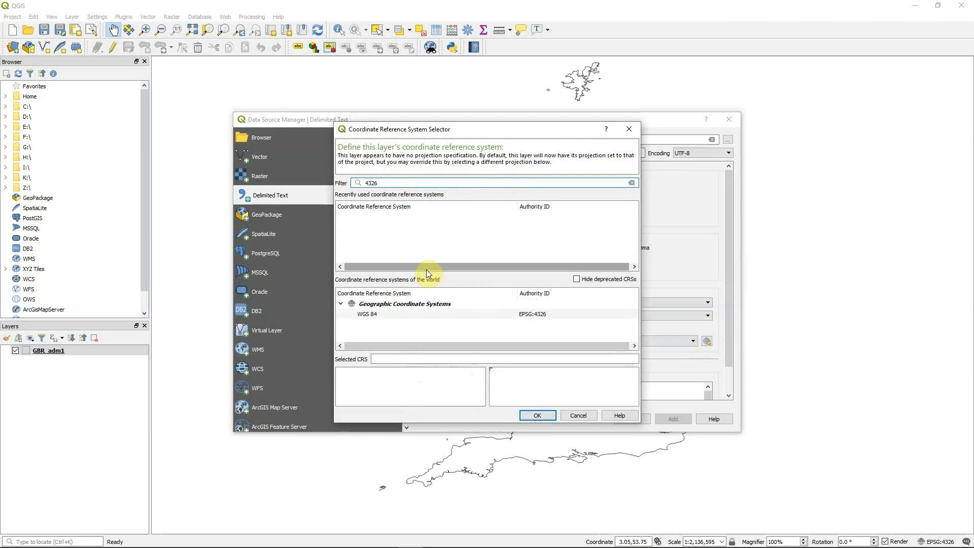
{"action": "left_click", "coordinate": [392, 316]}
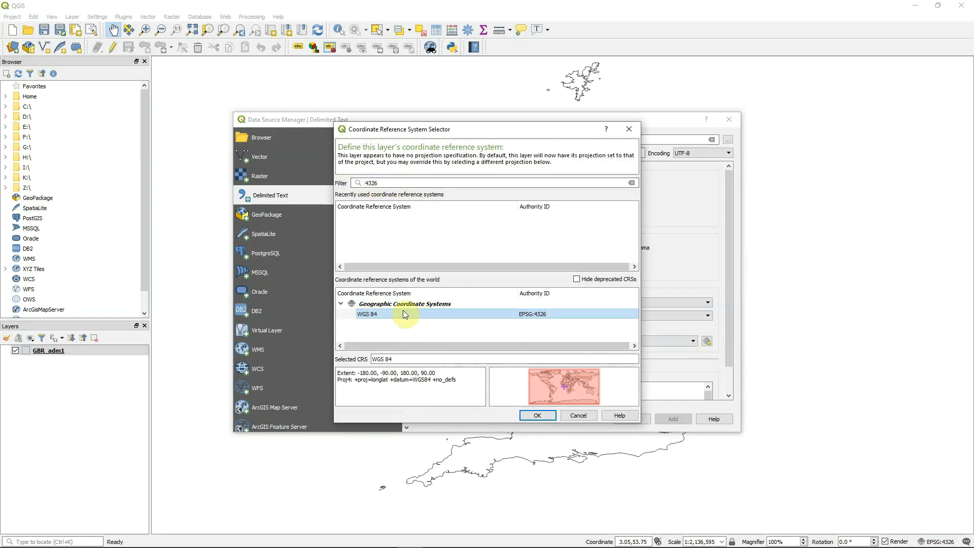
{"action": "left_click", "coordinate": [541, 417]}
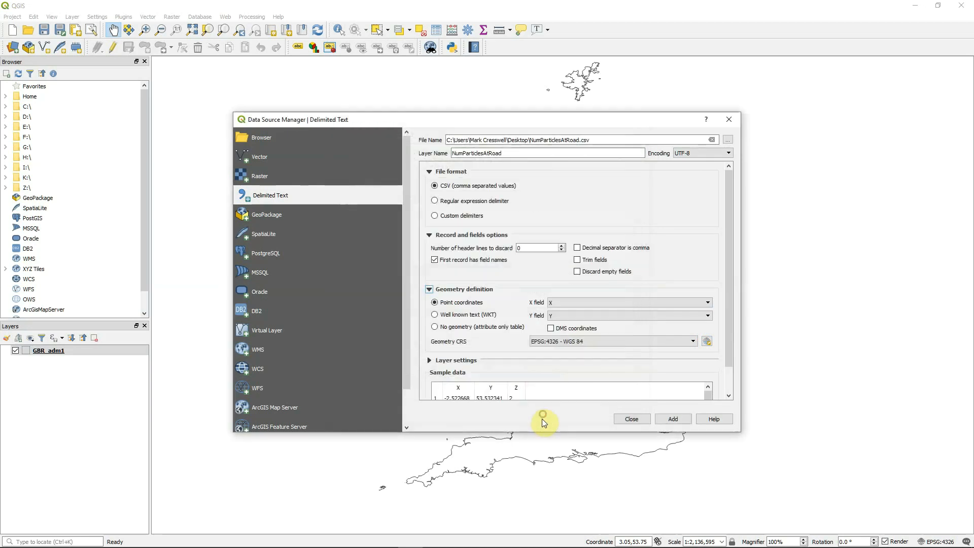
{"action": "left_click", "coordinate": [673, 419]}
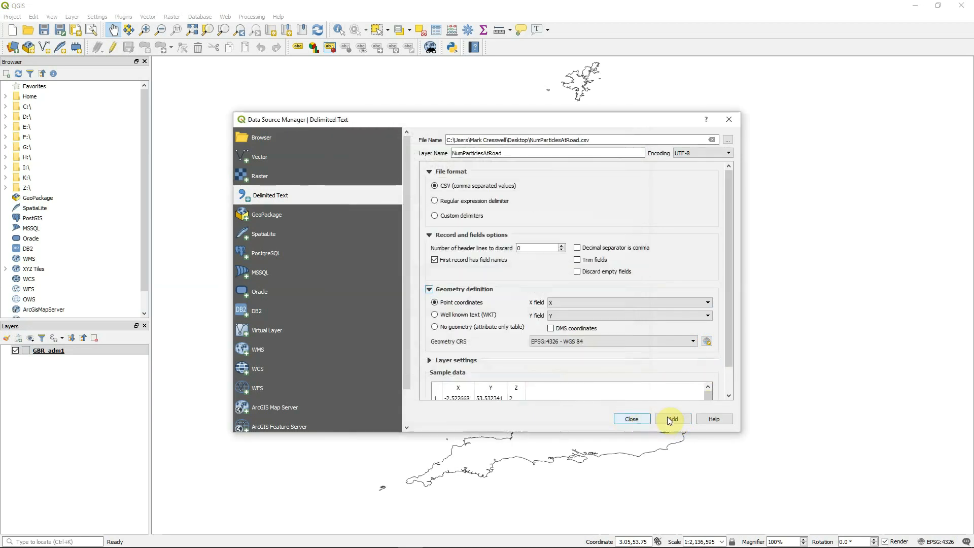
{"action": "left_click", "coordinate": [632, 419]}
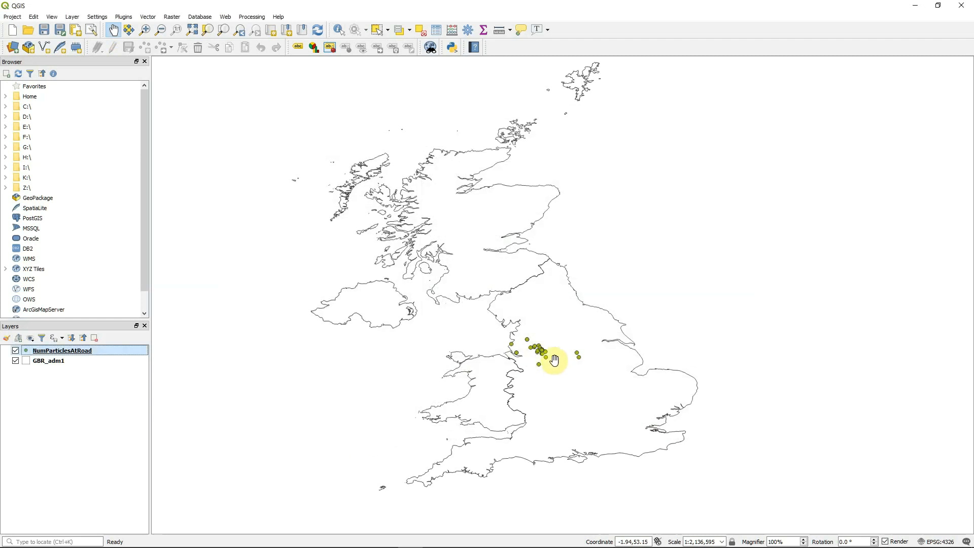
Search the processing algorithms for "idw" and open the IDW interpolation tool.
{"action": "scroll", "coordinate": [553, 359], "scroll_direction": "up", "scroll_amount": 1}
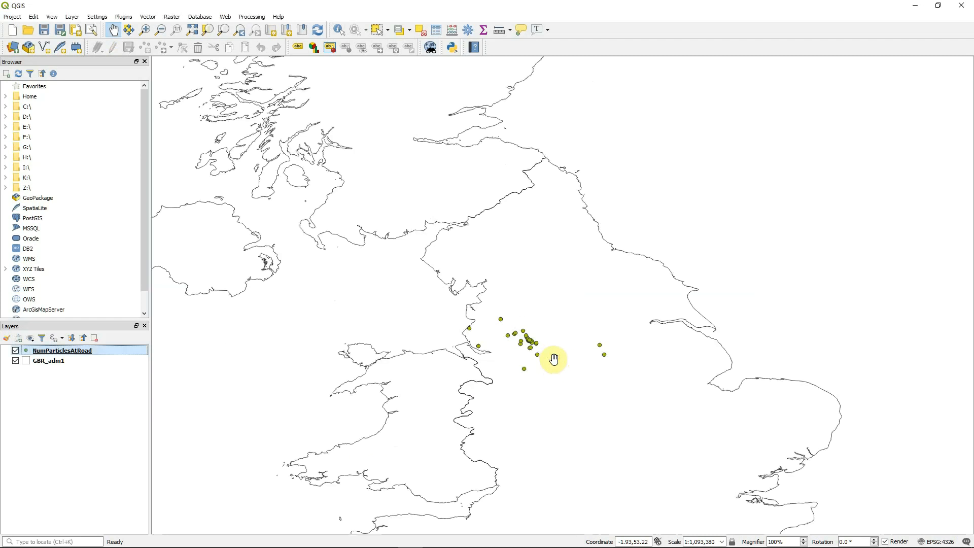
{"action": "scroll", "coordinate": [553, 359], "scroll_direction": "up", "scroll_amount": 1}
{"action": "left_click_drag", "start_coordinate": [563, 418], "coordinate": [535, 377]}
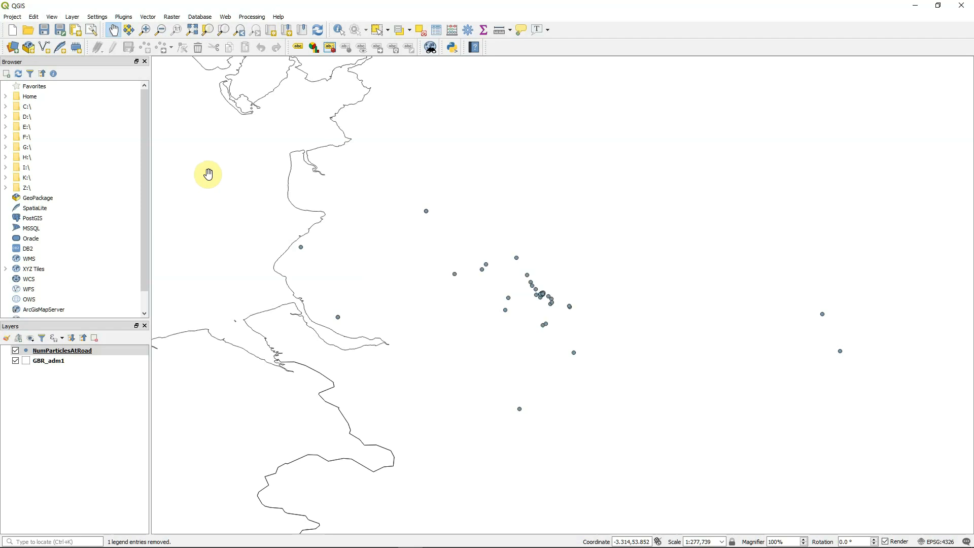
{"action": "left_click", "coordinate": [252, 18]}
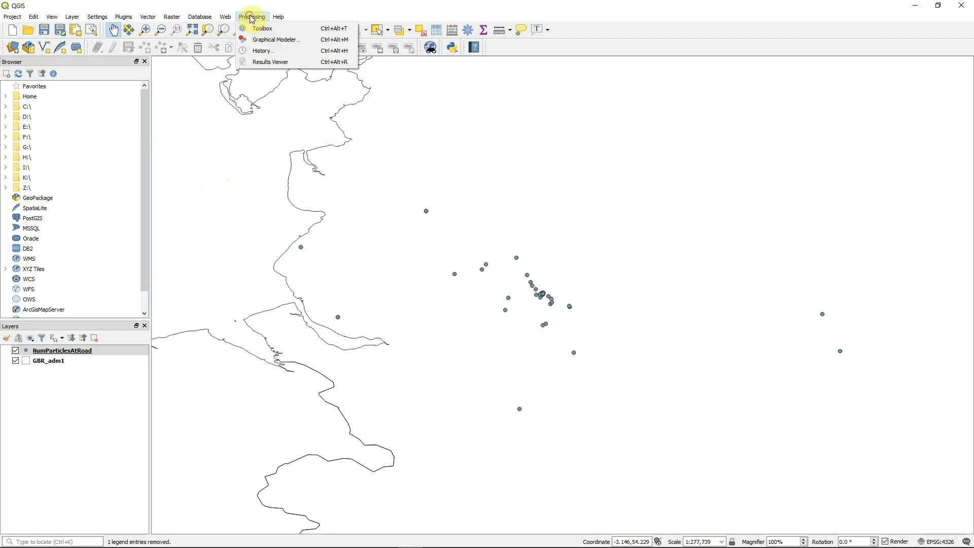
{"action": "left_click", "coordinate": [288, 31]}
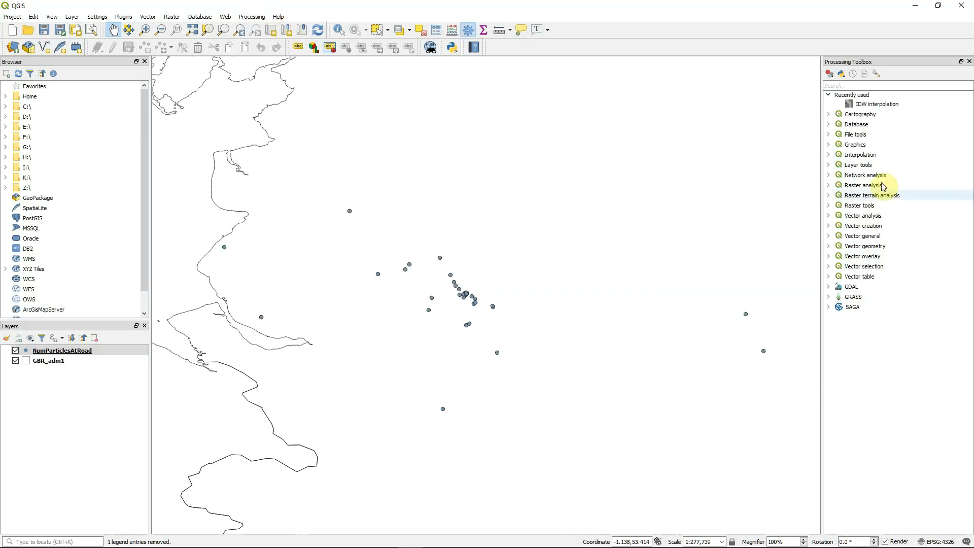
{"action": "left_click", "coordinate": [845, 83]}
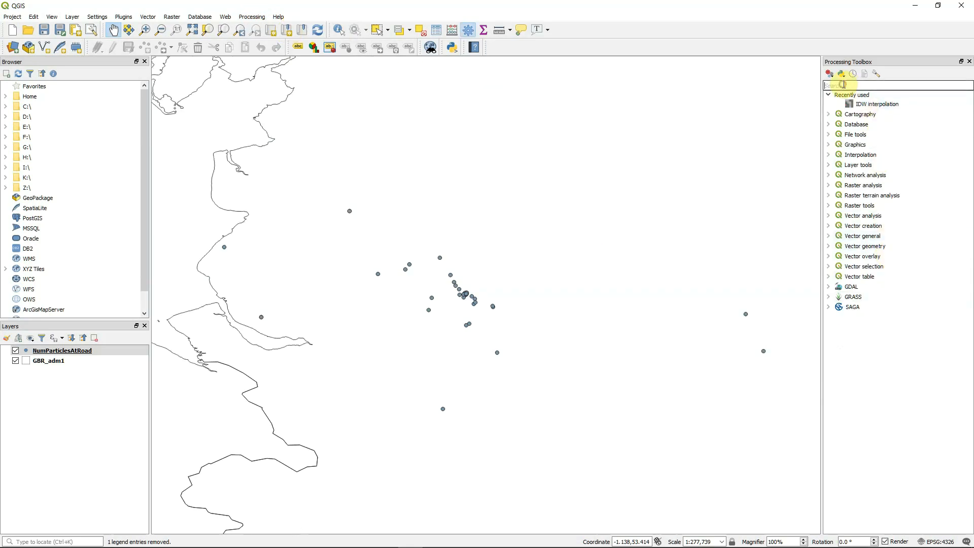
{"action": "type", "text": "idw"}
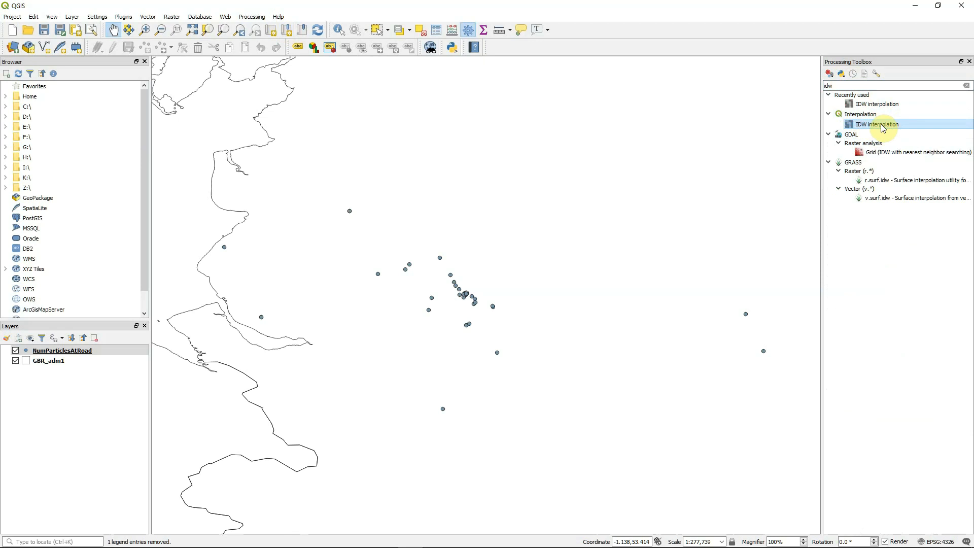
{"action": "double_click", "coordinate": [877, 125]}
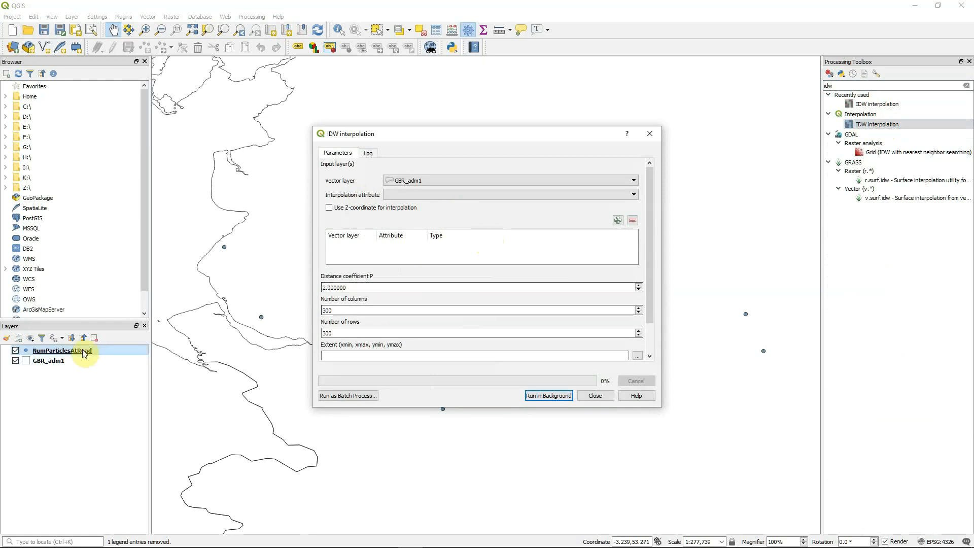
Add the NumParticlesAtRoad layer with Z as its interpolation attribute to the IDW interpolation inputs.
{"action": "left_click", "coordinate": [634, 181]}
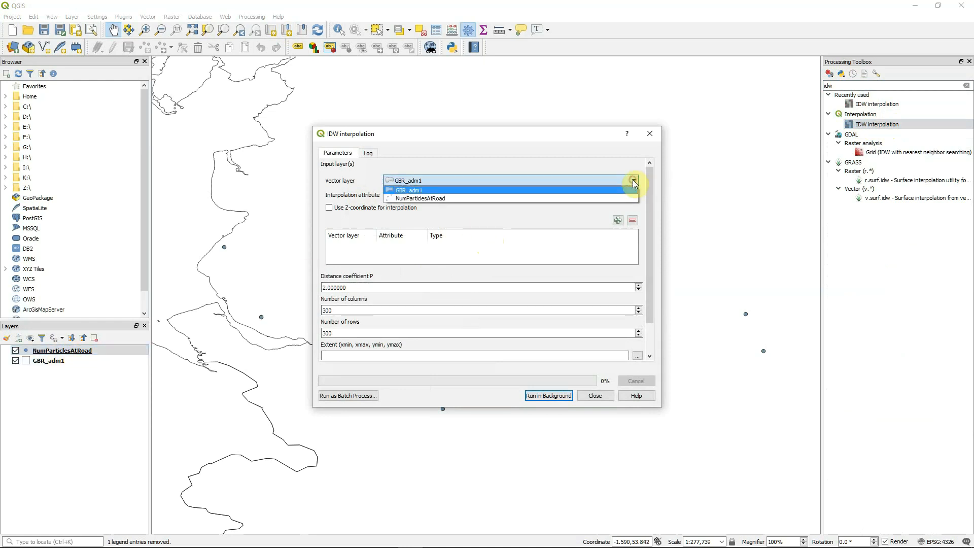
{"action": "left_click", "coordinate": [509, 199]}
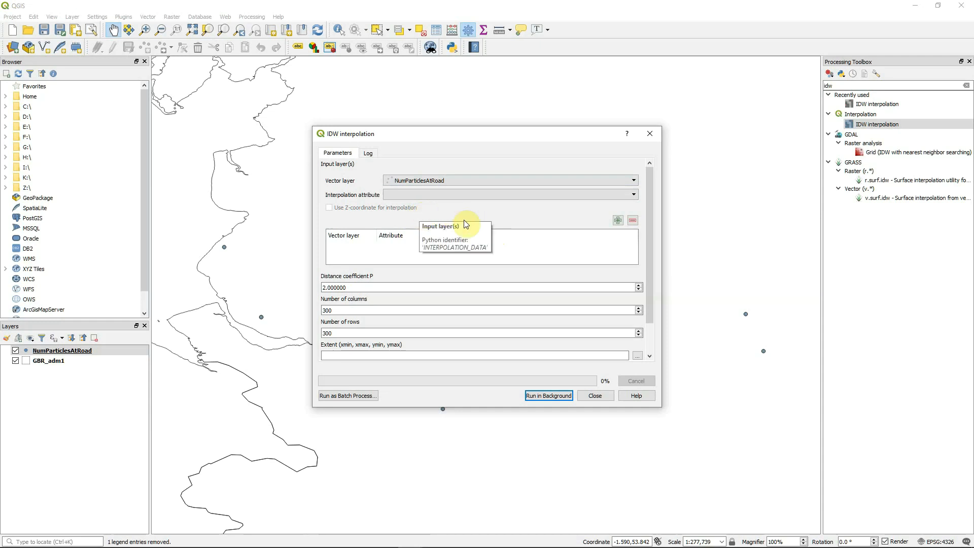
{"action": "left_click", "coordinate": [635, 195]}
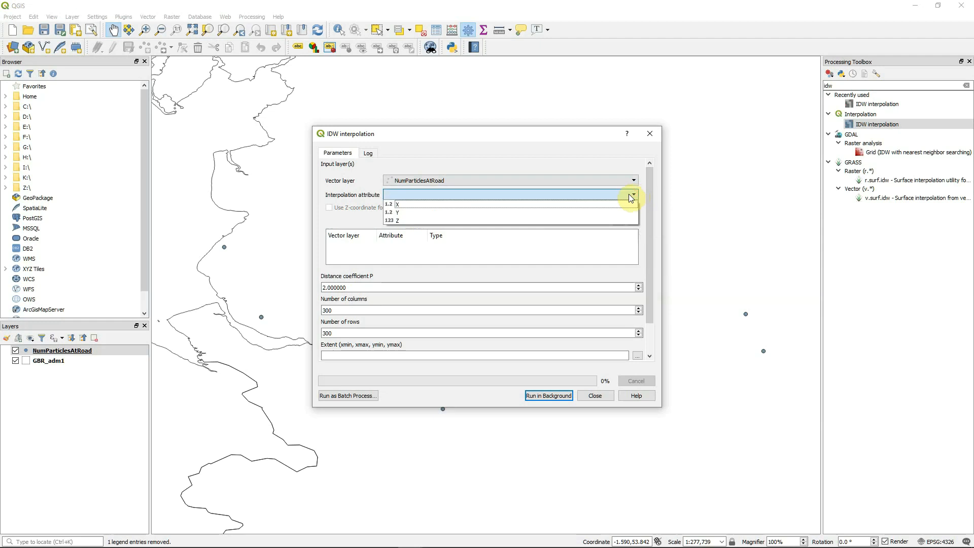
{"action": "left_click", "coordinate": [416, 220]}
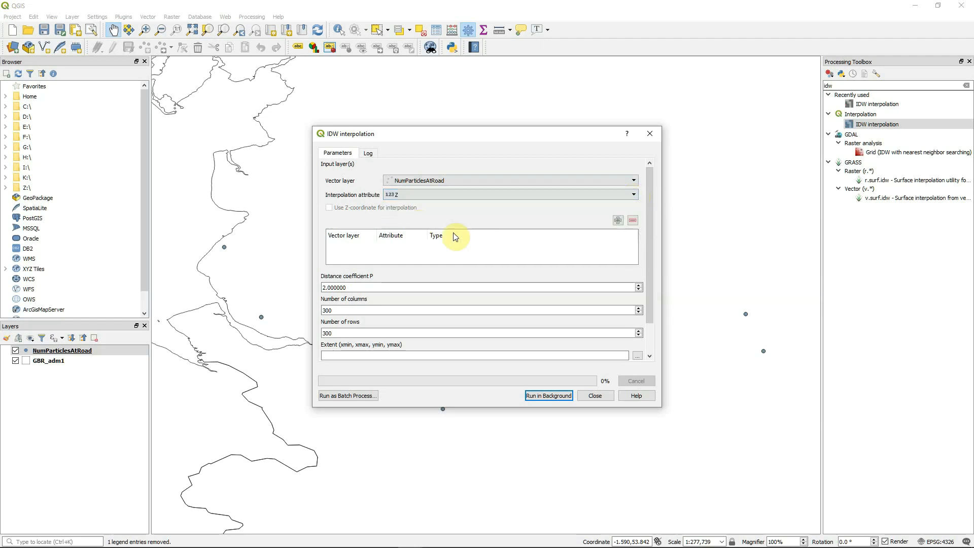
{"action": "left_click", "coordinate": [618, 221]}
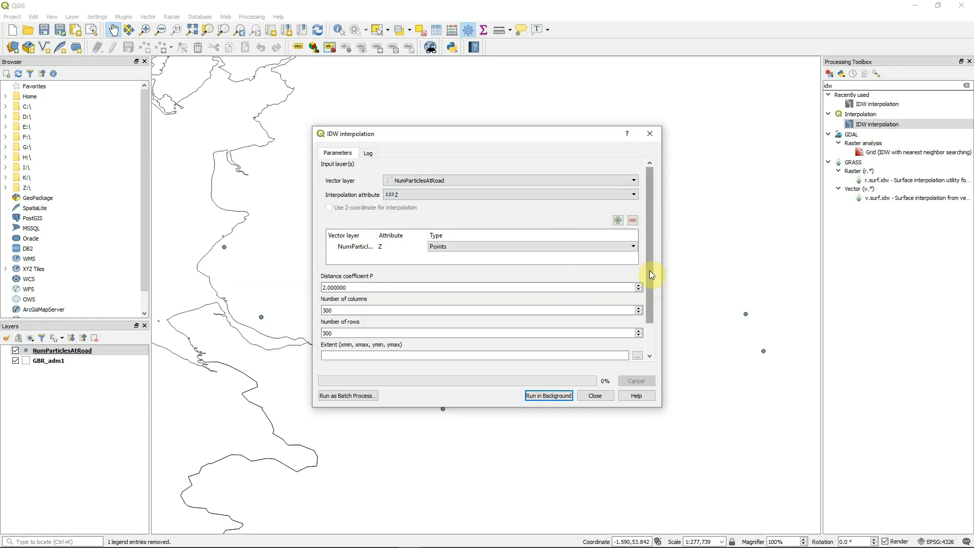
Set the interpolation extent to -3.01691, -1.2873, 53.10027, 53.73538 and run the IDW interpolation to a temporary file.
{"action": "left_click_drag", "start_coordinate": [651, 275], "coordinate": [646, 318]}
{"action": "left_click", "coordinate": [349, 320]}
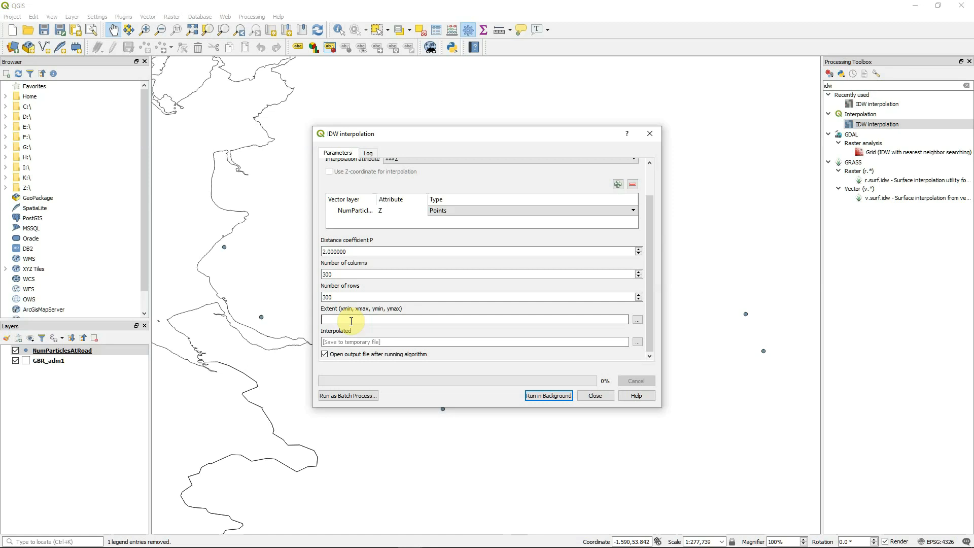
{"action": "type", "text": "3.01691"}
{"action": "type", "text": "2873,"}
{"action": "type", "text": "53.10027"}
{"action": "type", "text": ", 53.73538"}
{"action": "scroll", "coordinate": [446, 307], "scroll_direction": "up", "scroll_amount": 2}
{"action": "scroll", "coordinate": [446, 310], "scroll_direction": "down", "scroll_amount": 2}
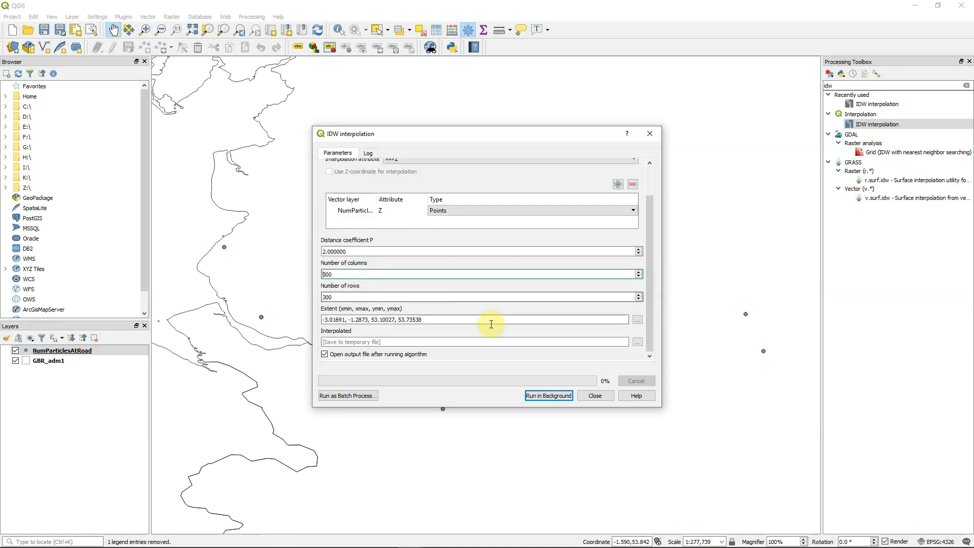
{"action": "left_click", "coordinate": [549, 396]}
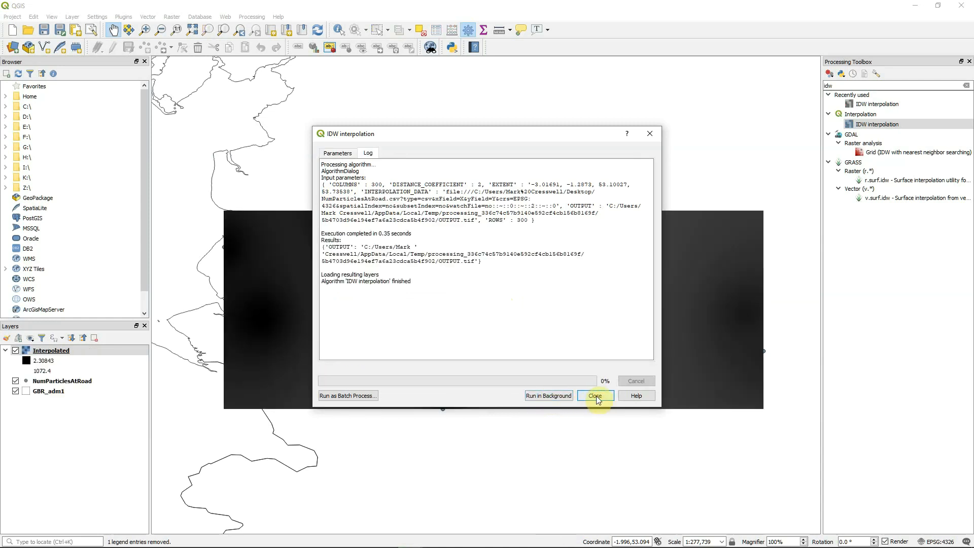
{"action": "left_click", "coordinate": [596, 397]}
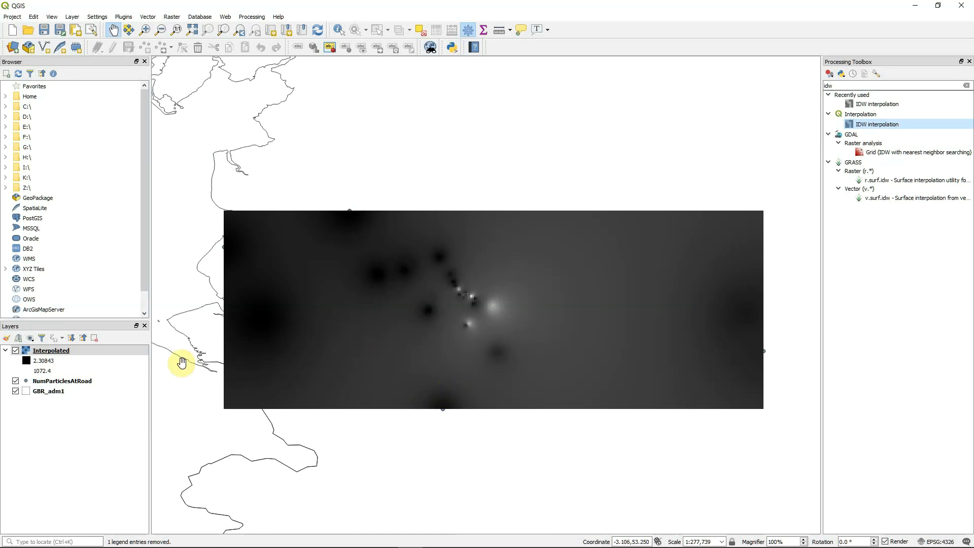
Set the Interpolated raster's render type to Singleband pseudocolor with the Spectral color ramp.
{"action": "left_click", "coordinate": [42, 352]}
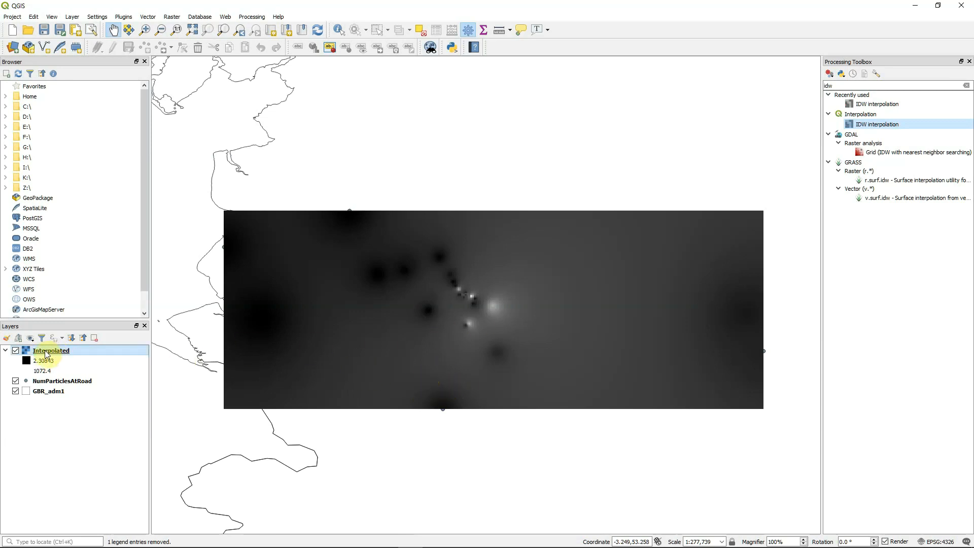
{"action": "double_click", "coordinate": [46, 353]}
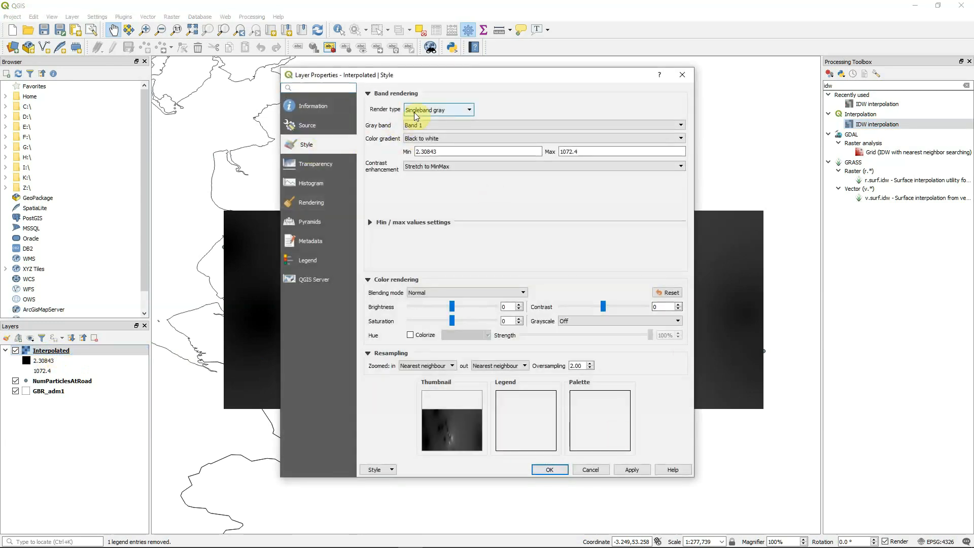
{"action": "left_click", "coordinate": [471, 112]}
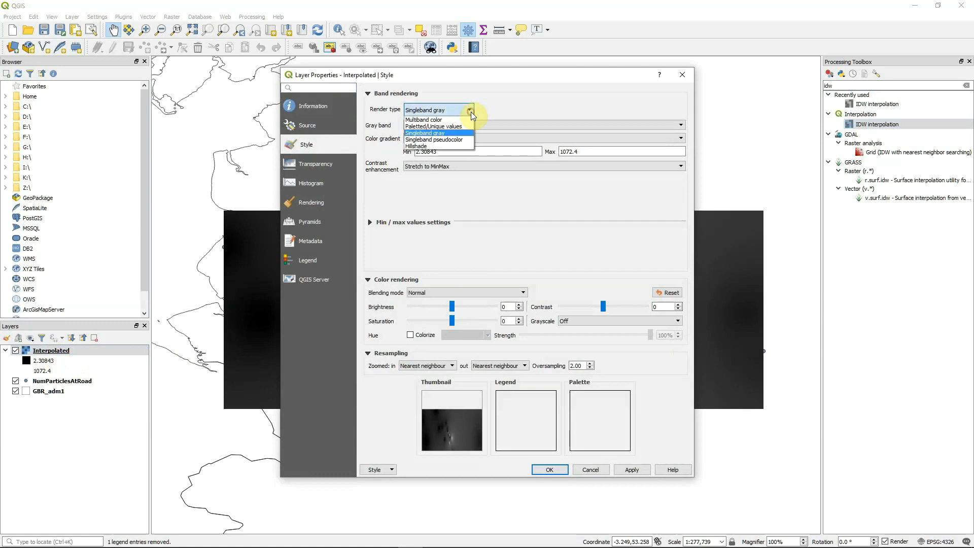
{"action": "left_click", "coordinate": [449, 140]}
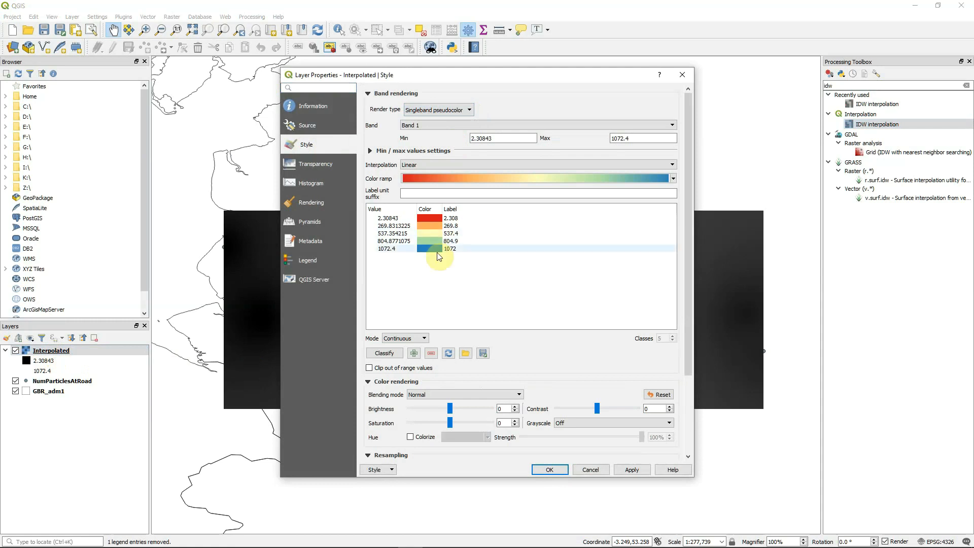
{"action": "left_click", "coordinate": [673, 177]}
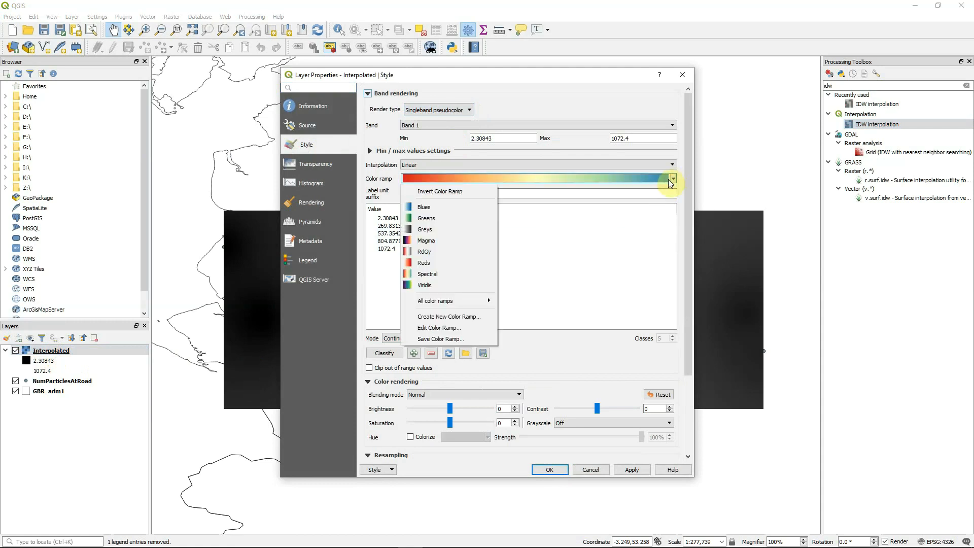
{"action": "left_click", "coordinate": [438, 277]}
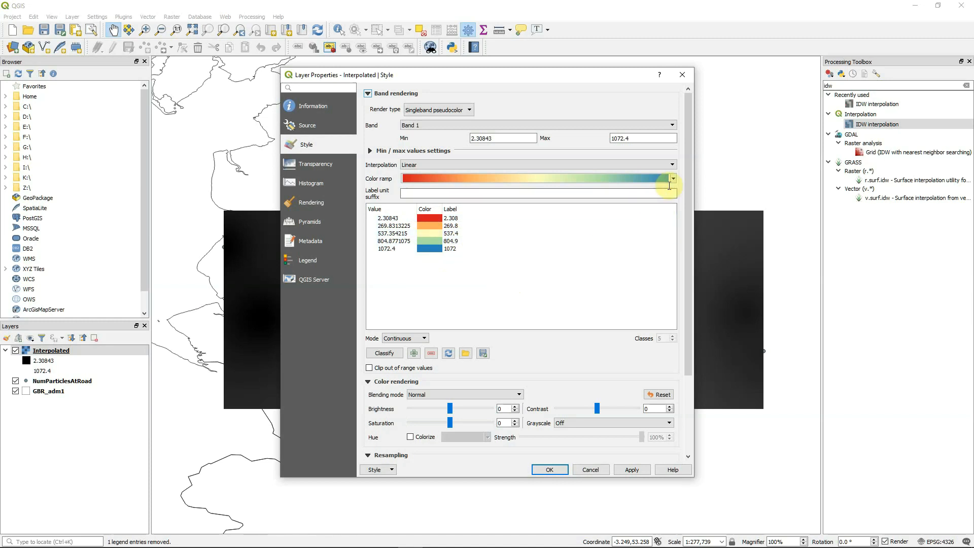
Invert the Interpolated raster's color ramp so low values are blue and high values red, and apply the style.
{"action": "left_click", "coordinate": [673, 179]}
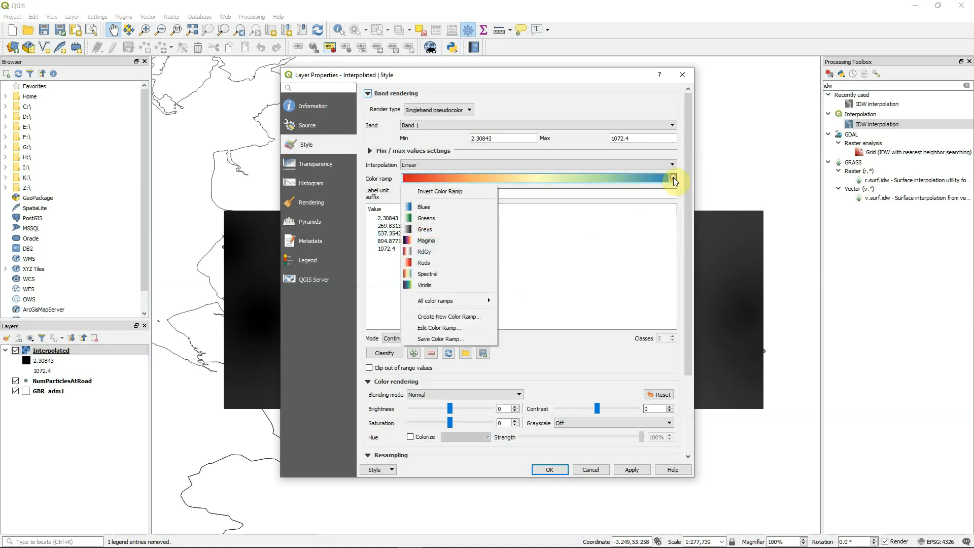
{"action": "left_click", "coordinate": [458, 193]}
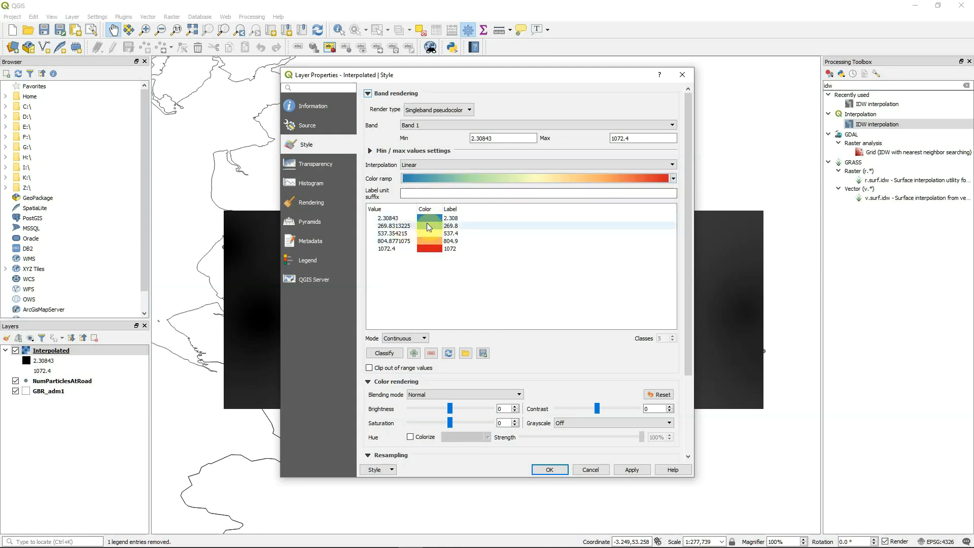
{"action": "left_click", "coordinate": [405, 251]}
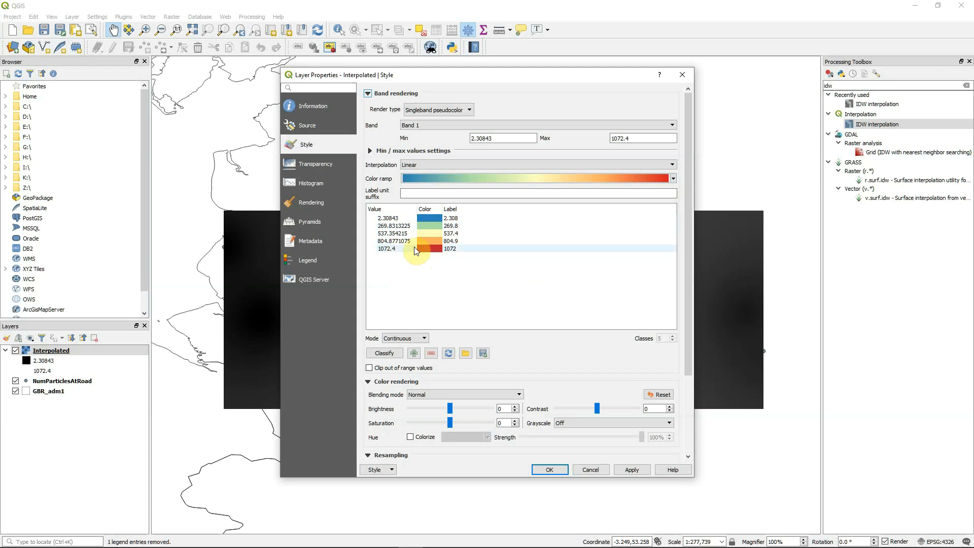
{"action": "left_click", "coordinate": [635, 470]}
{"action": "left_click", "coordinate": [551, 468]}
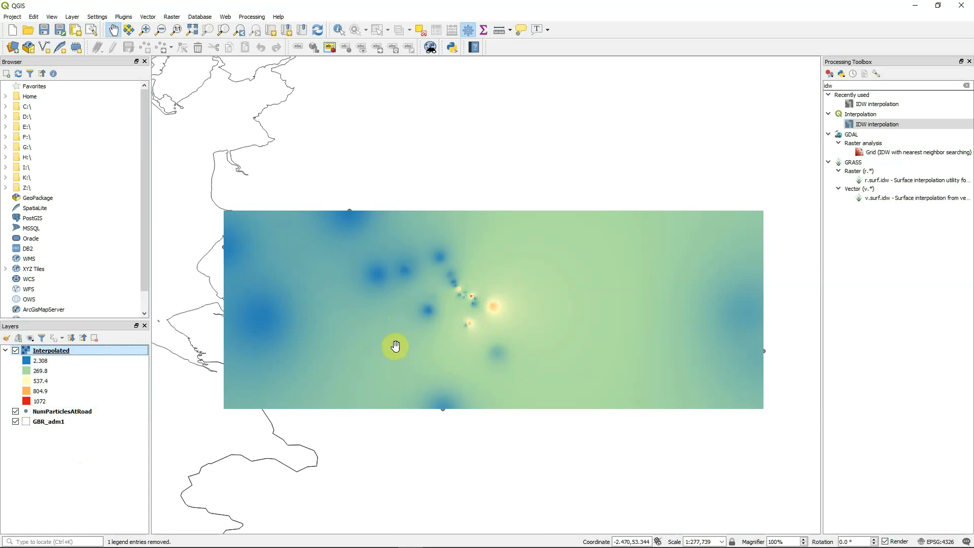
Move the NumParticlesAtRoad layer above the Interpolated raster in the layer order.
{"action": "left_click", "coordinate": [49, 412]}
{"action": "left_click_drag", "start_coordinate": [49, 412], "coordinate": [38, 348]}
{"action": "mouse_move", "coordinate": [55, 410]}
{"action": "left_mouse_down"}
{"action": "mouse_move", "coordinate": [62, 345]}
{"action": "mouse_move", "coordinate": [45, 349]}
{"action": "left_mouse_up"}
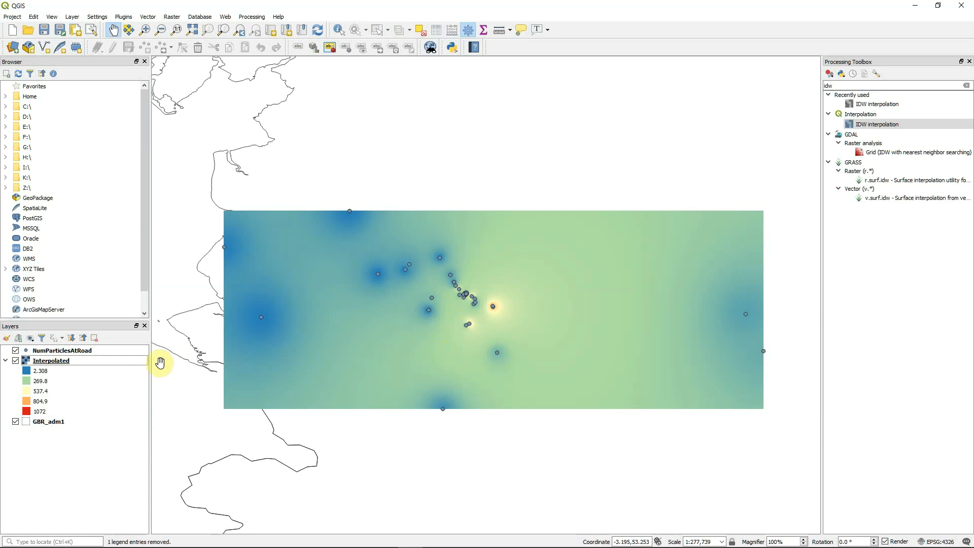
Change the NumParticlesAtRoad layer's marker to the topo pop capital symbol from the favorites.
{"action": "double_click", "coordinate": [68, 351]}
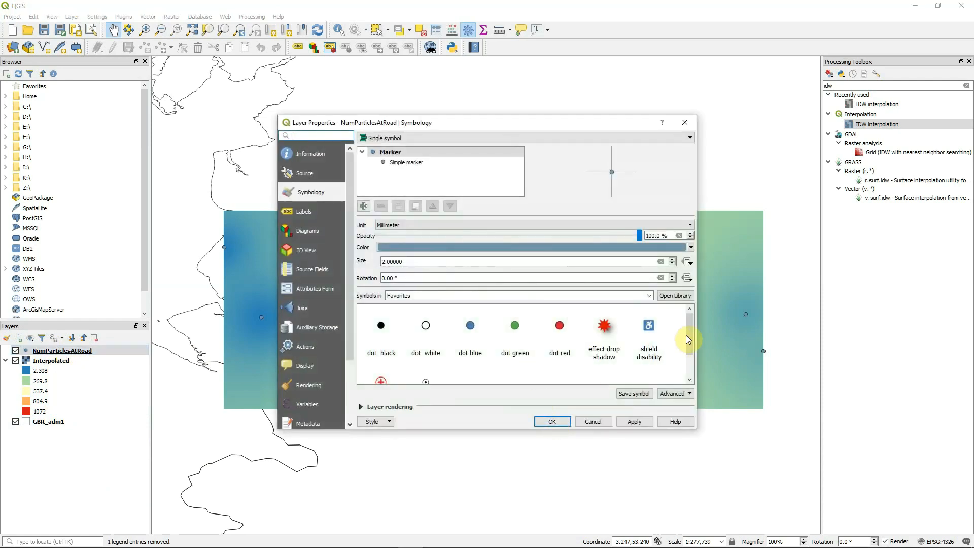
{"action": "left_click_drag", "start_coordinate": [687, 335], "coordinate": [696, 364]}
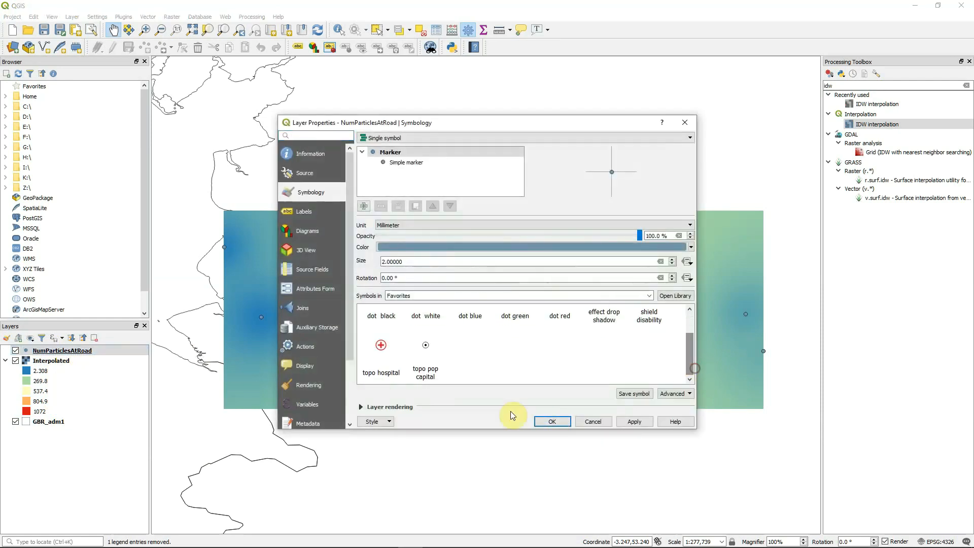
{"action": "left_click", "coordinate": [426, 352]}
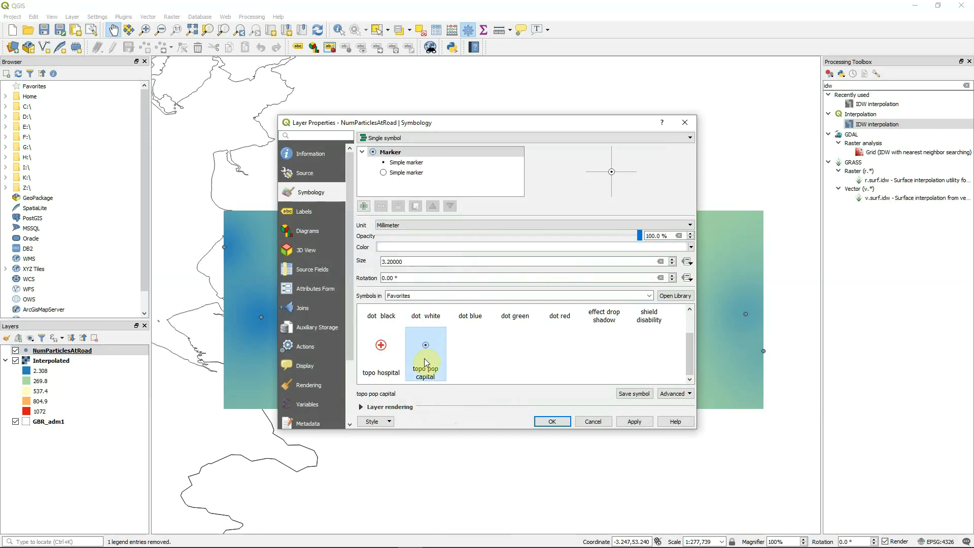
{"action": "left_click", "coordinate": [552, 421]}
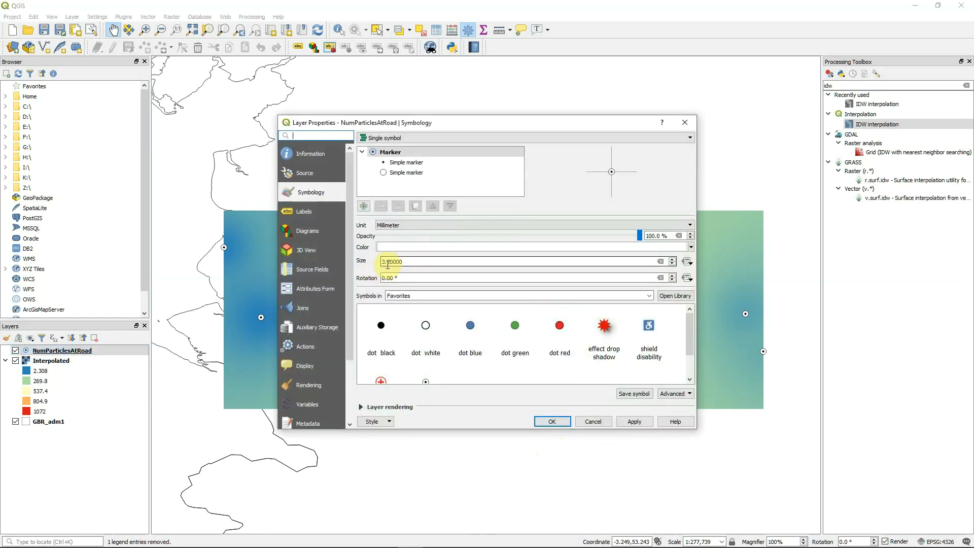
Reduce the marker size of the NumParticlesAtRoad symbol in several small decrements and apply the style.
{"action": "left_click", "coordinate": [672, 263]}
{"action": "left_click", "coordinate": [672, 264]}
{"action": "left_click", "coordinate": [671, 264]}
{"action": "left_click", "coordinate": [672, 263]}
{"action": "left_click", "coordinate": [672, 264]}
{"action": "left_click", "coordinate": [672, 264]}
{"action": "left_click", "coordinate": [671, 264]}
{"action": "left_click", "coordinate": [634, 421]}
{"action": "left_click", "coordinate": [561, 424]}
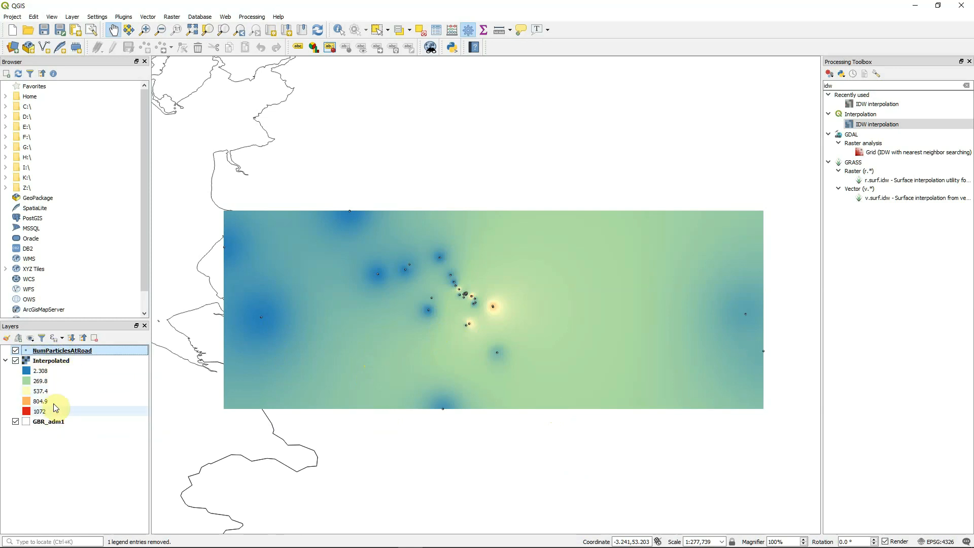
Rename the NumParticlesAtRoad layer as Sampling Points.
{"action": "right_click", "coordinate": [58, 352]}
{"action": "left_click", "coordinate": [102, 522]}
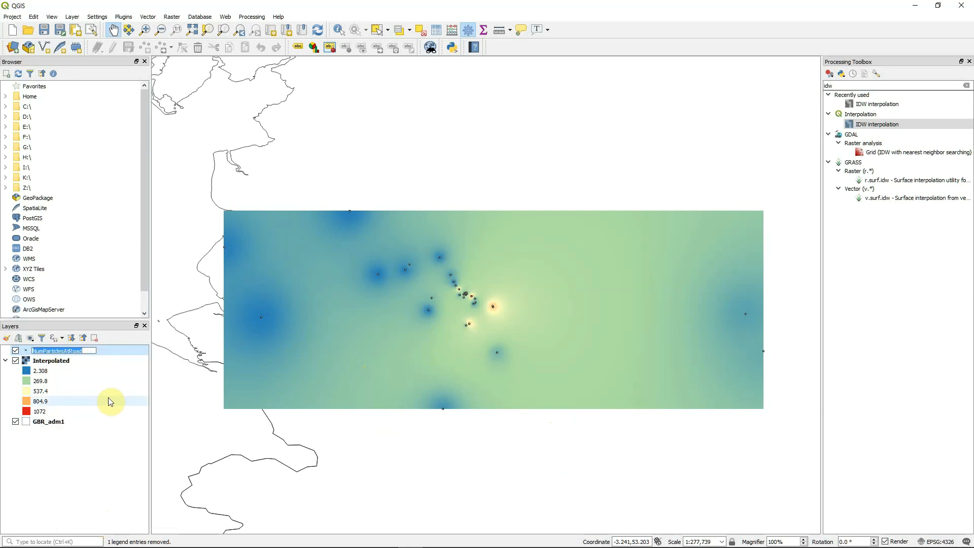
{"action": "type", "text": "Samop"}
{"action": "type", "text": "ing Points"}
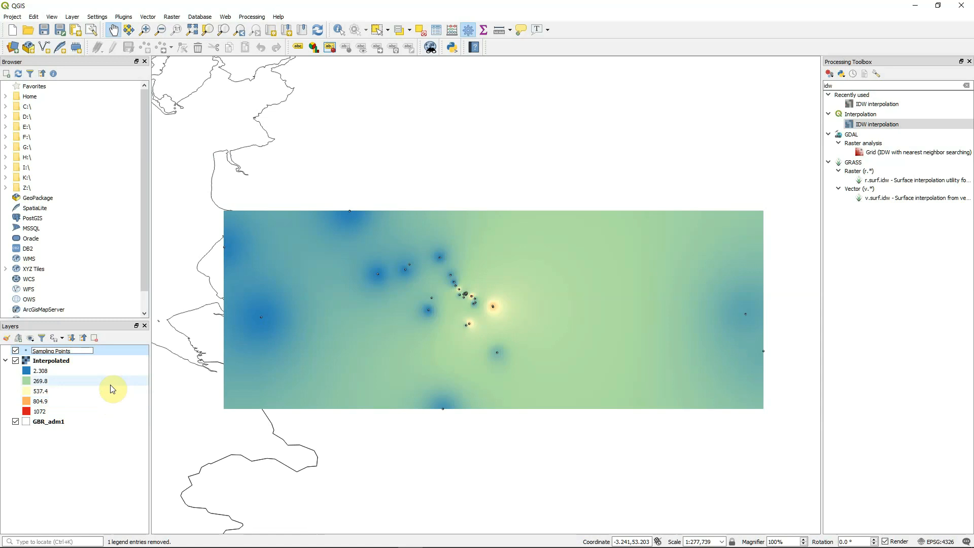
{"action": "left_click", "coordinate": [73, 454]}
Rename the Interpolated raster layer as Air pollution Particles.
{"action": "left_click", "coordinate": [56, 361]}
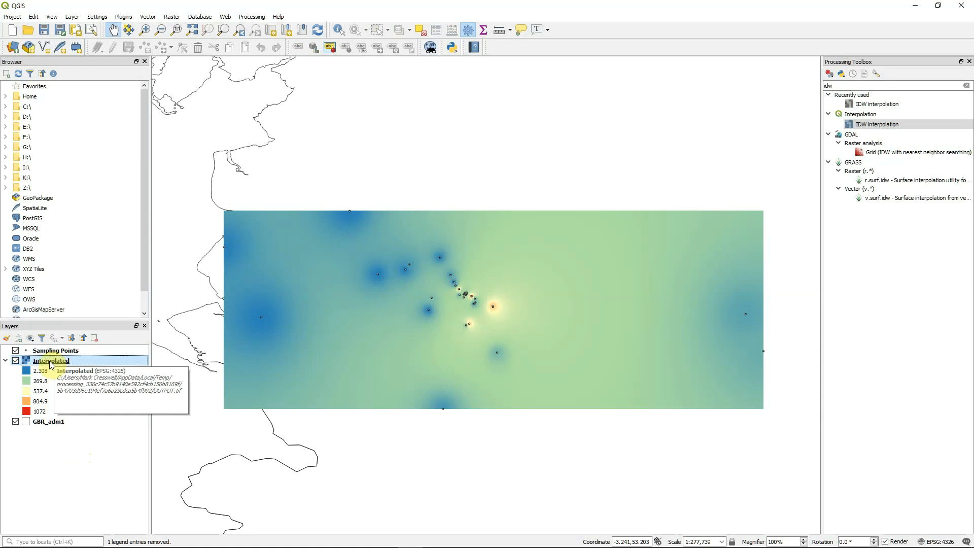
{"action": "right_click", "coordinate": [50, 363]}
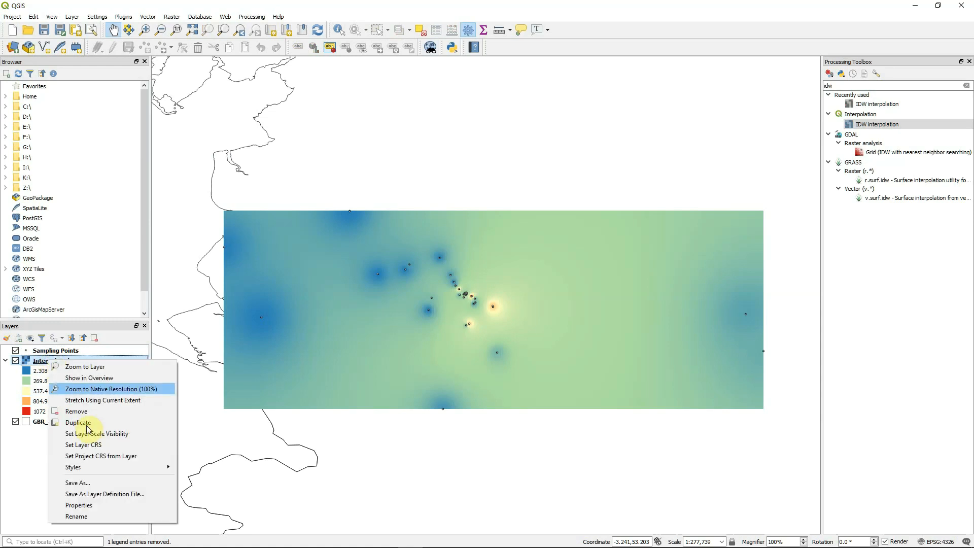
{"action": "left_click", "coordinate": [95, 516]}
{"action": "type", "text": "Airpollution"}
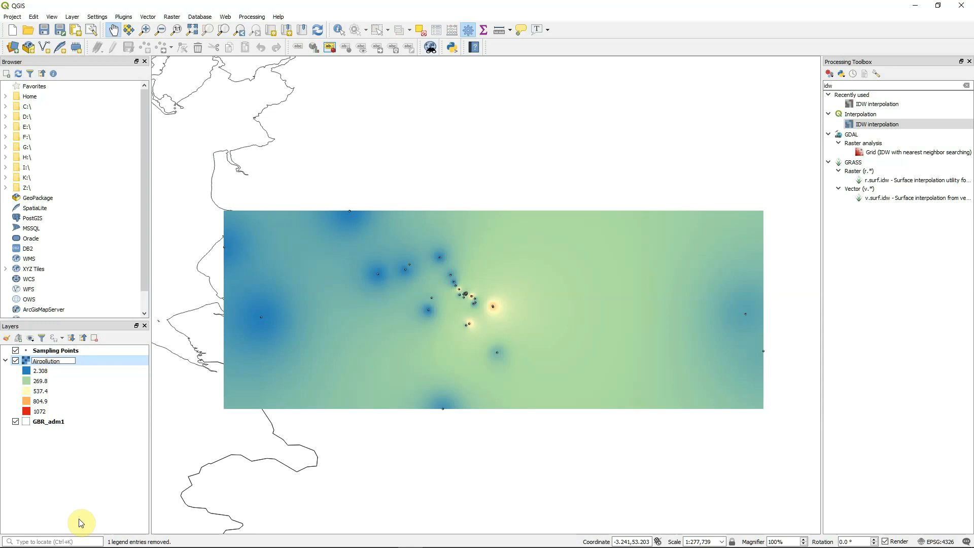
{"action": "type", "text": " Particles"}
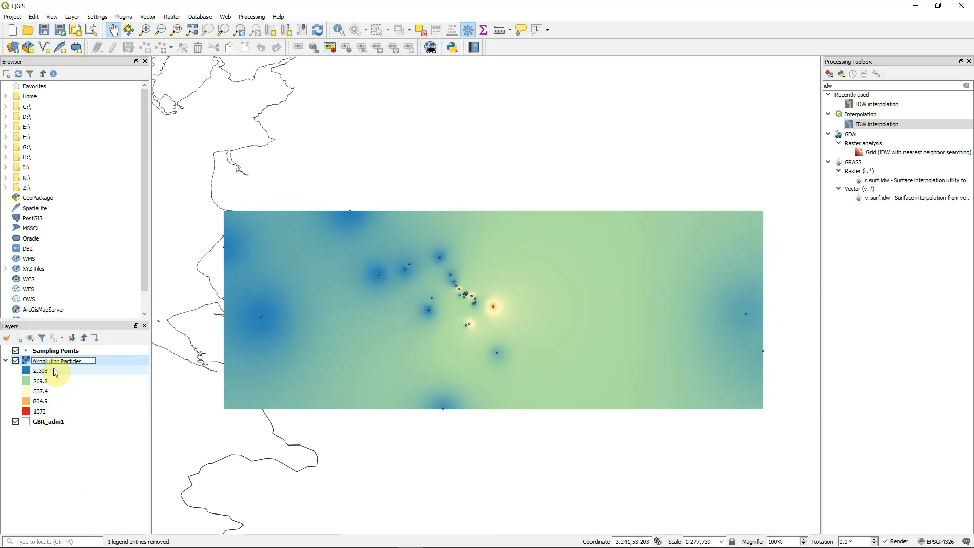
{"action": "left_click", "coordinate": [83, 478]}
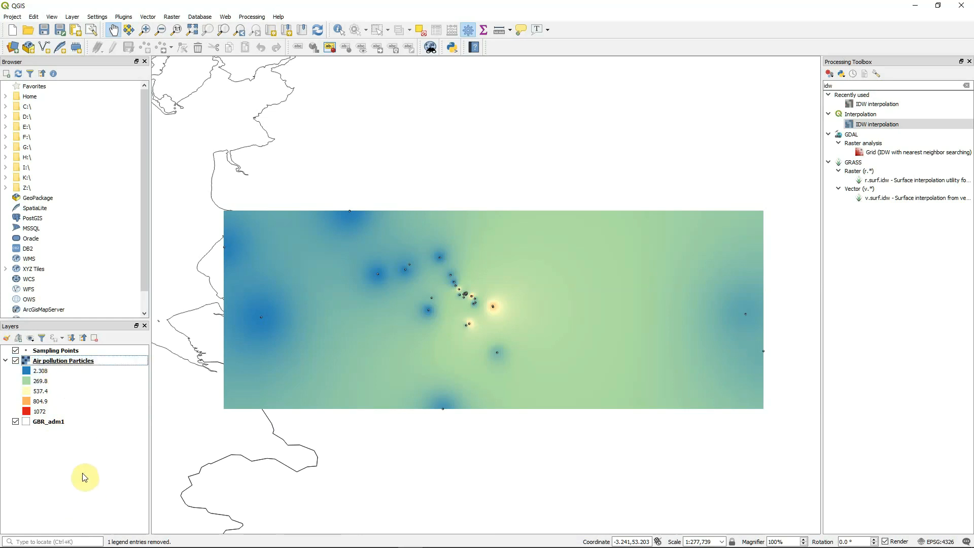
Rename the GBR_adm1 layer as UK Map.
{"action": "right_click", "coordinate": [59, 424]}
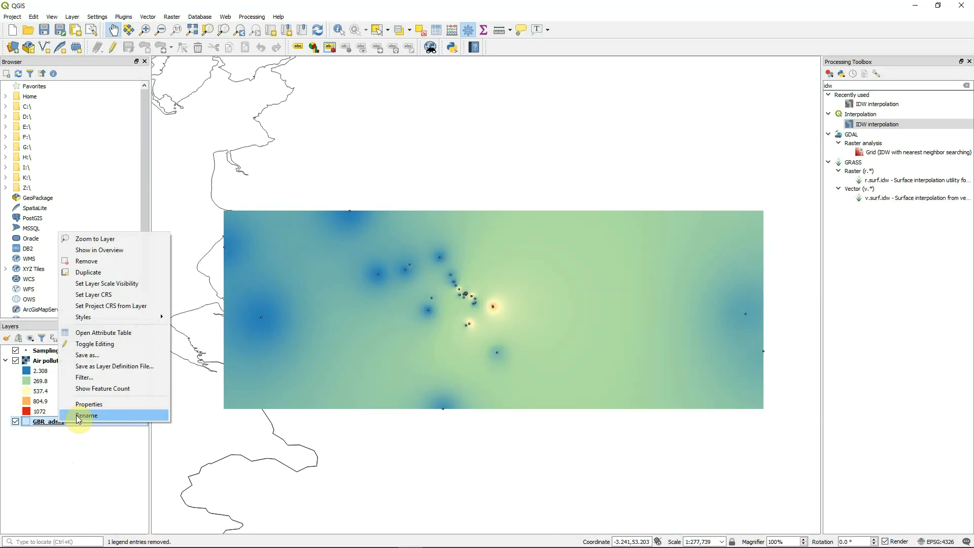
{"action": "left_click", "coordinate": [81, 416]}
{"action": "type", "text": "U"}
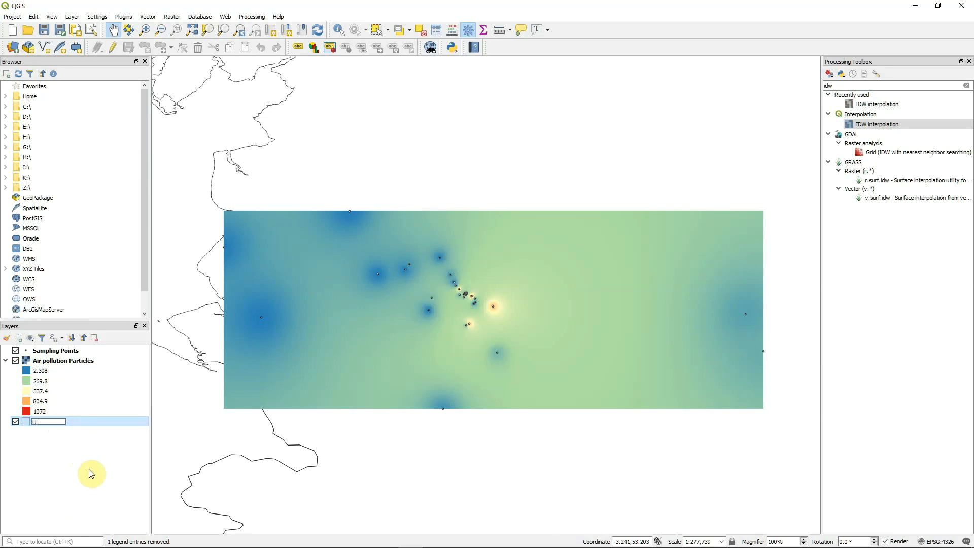
{"action": "type", "text": "K Map"}
{"action": "left_click", "coordinate": [22, 459]}
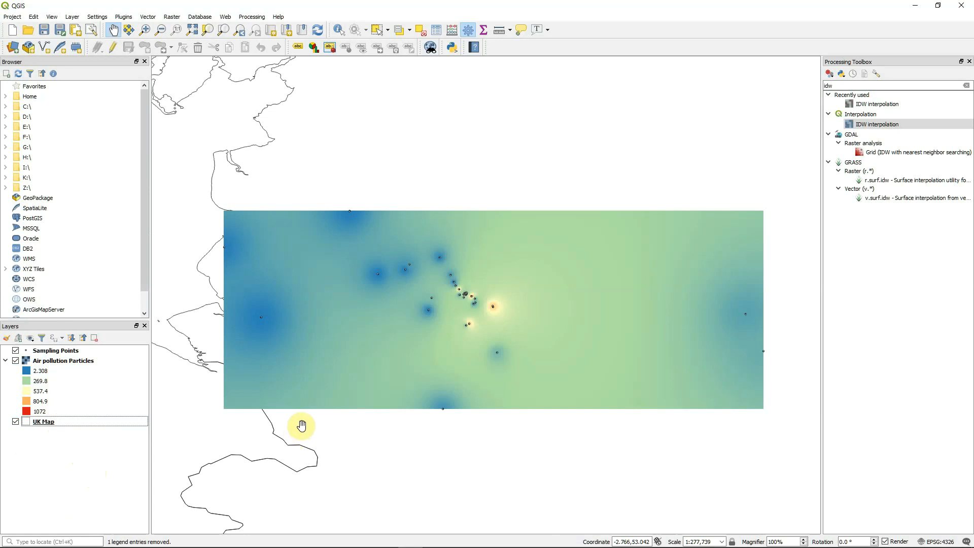
Create a new print layout titled Air Pollution Map2 and maximize its window.
{"action": "left_click", "coordinate": [12, 17]}
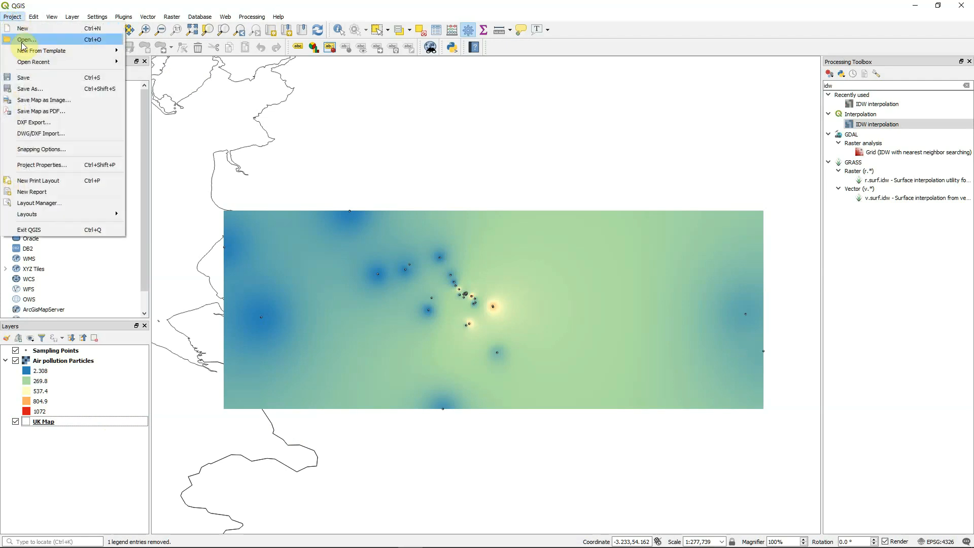
{"action": "left_click", "coordinate": [51, 182]}
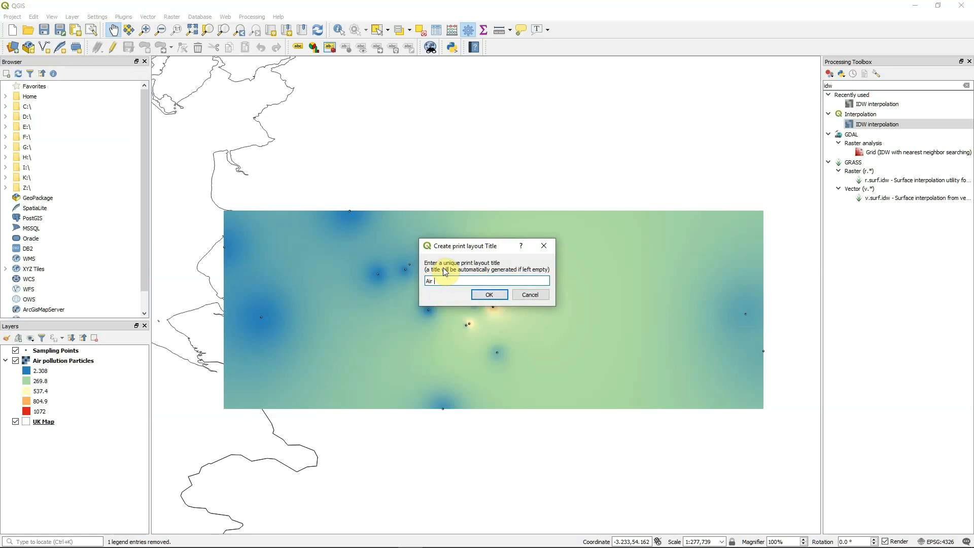
{"action": "type", "text": "Air Pollution Map2"}
{"action": "key", "text": "Return"}
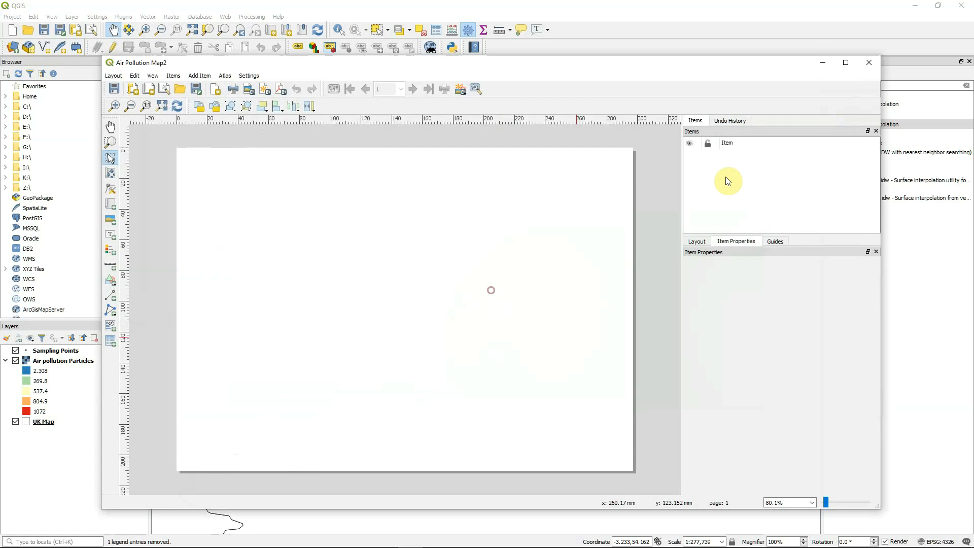
{"action": "left_click", "coordinate": [846, 63]}
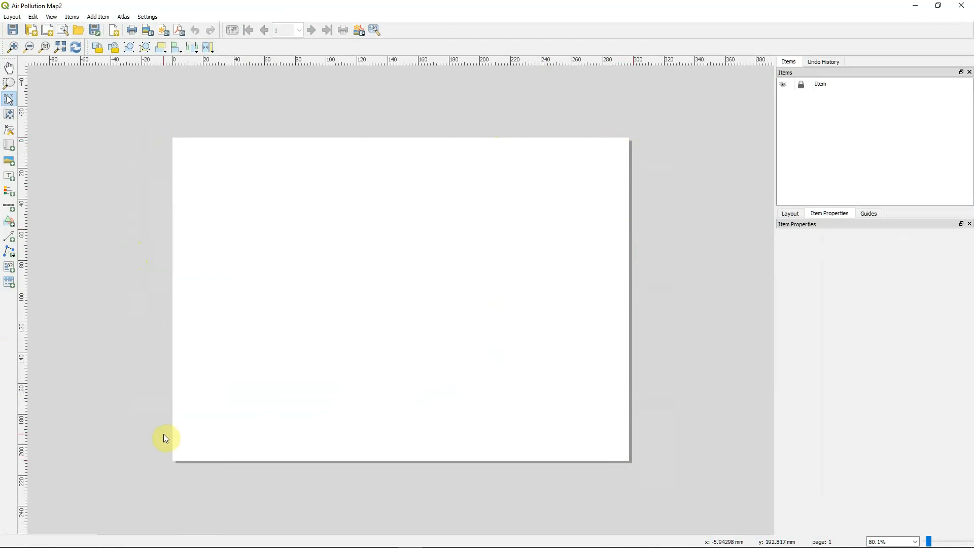
Add a map item about 231 by 176 mm to the page, leaving space along its right side.
{"action": "left_click", "coordinate": [99, 18]}
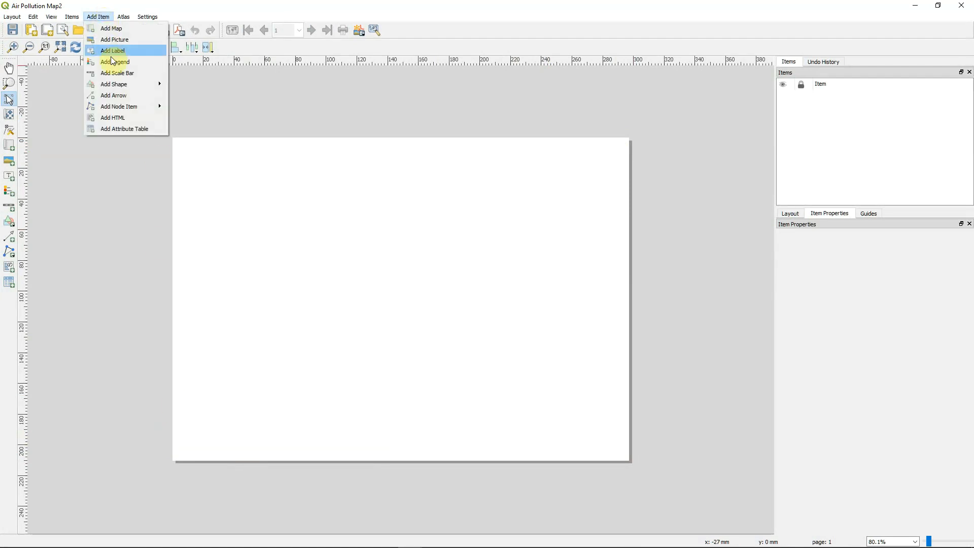
{"action": "left_click", "coordinate": [116, 30]}
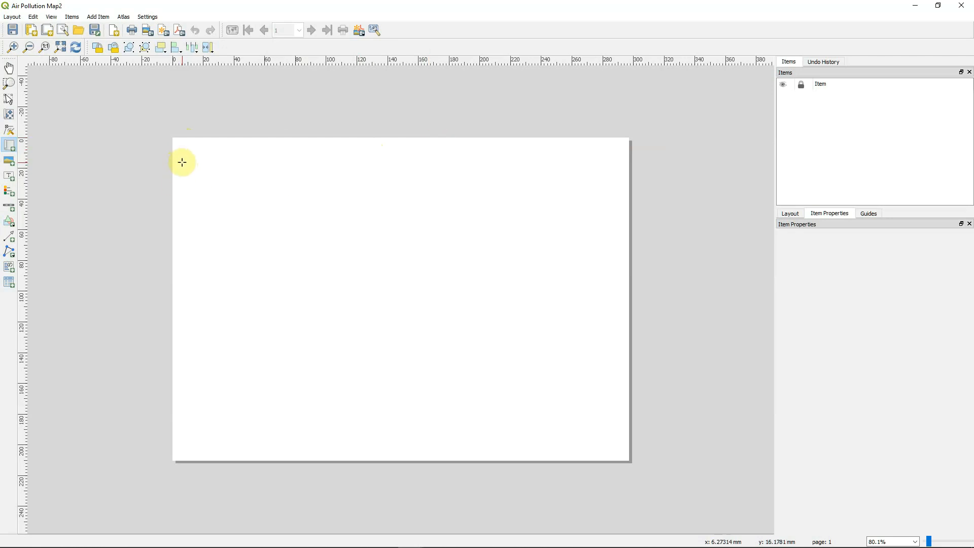
{"action": "left_click_drag", "start_coordinate": [182, 162], "coordinate": [536, 431]}
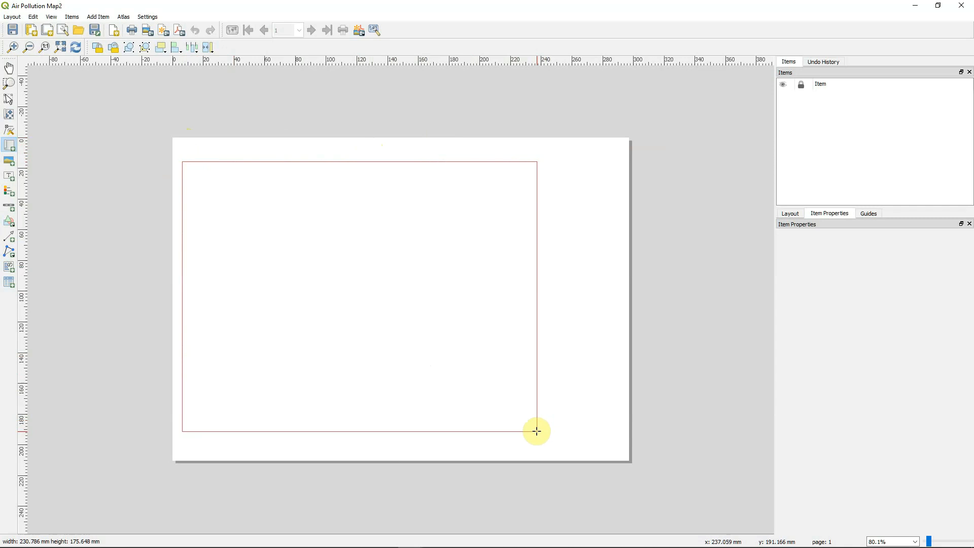
{"action": "left_click_drag", "start_coordinate": [536, 431], "coordinate": [539, 433]}
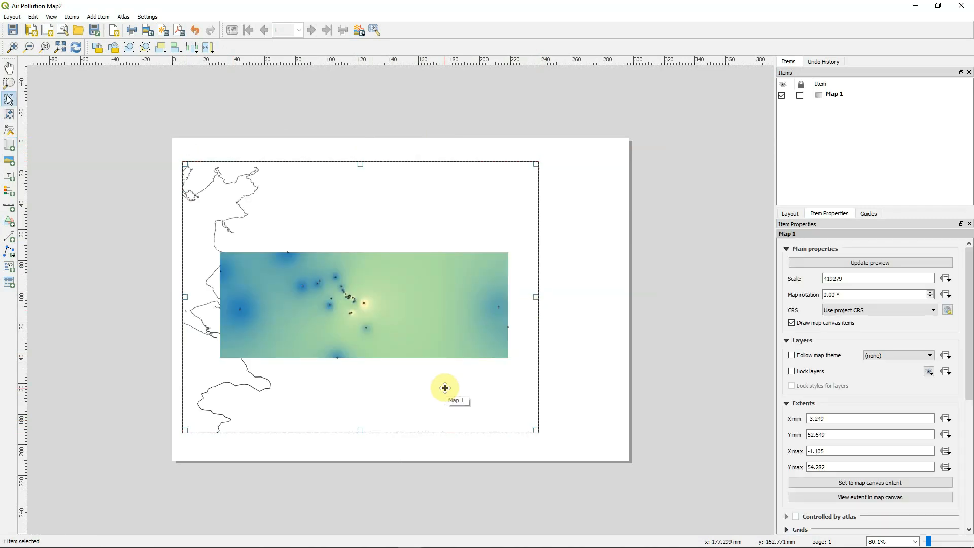
{"action": "left_click", "coordinate": [590, 351]}
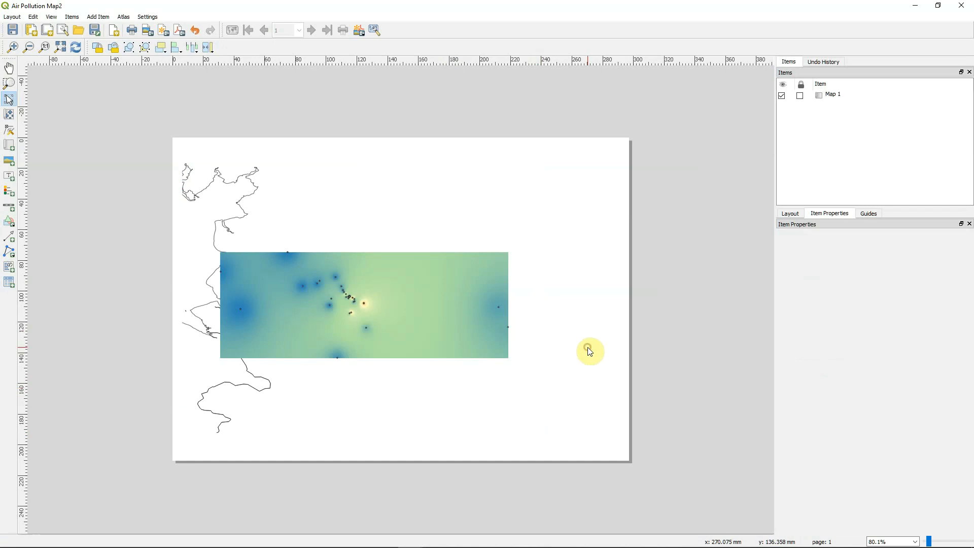
{"action": "left_click", "coordinate": [465, 258]}
{"action": "left_click", "coordinate": [570, 252]}
{"action": "left_click", "coordinate": [465, 235]}
{"action": "left_click", "coordinate": [576, 233]}
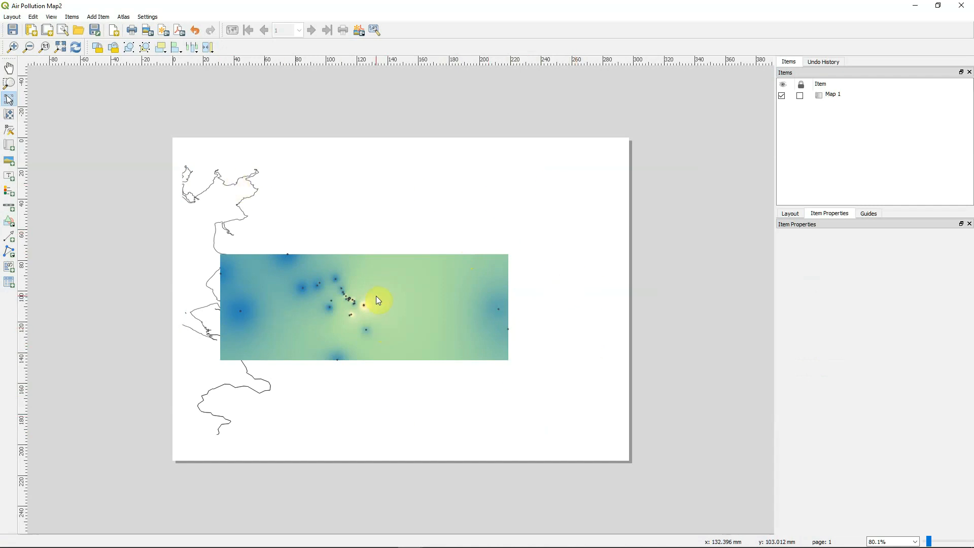
Enable a black 0.30 mm frame with the Miter join style around the map item.
{"action": "left_click", "coordinate": [388, 289]}
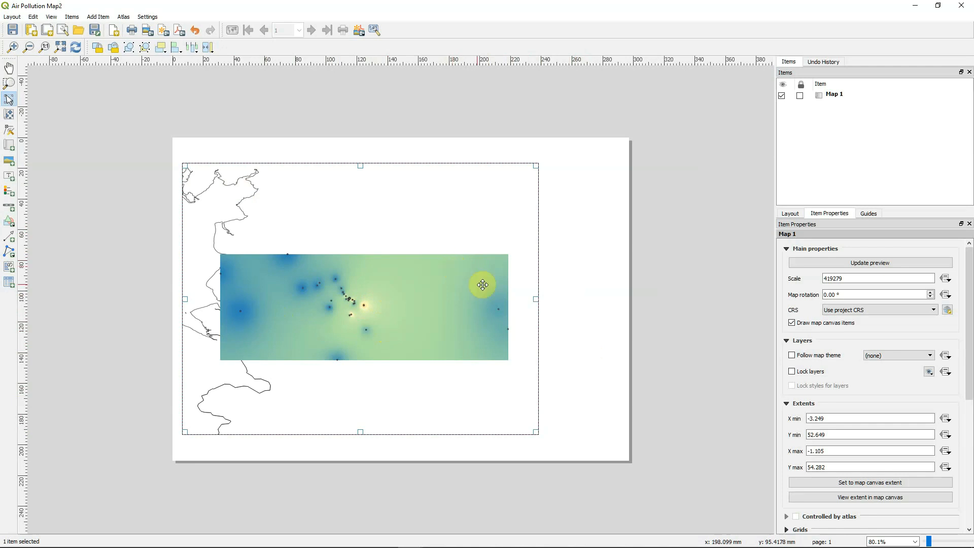
{"action": "left_click", "coordinate": [822, 215]}
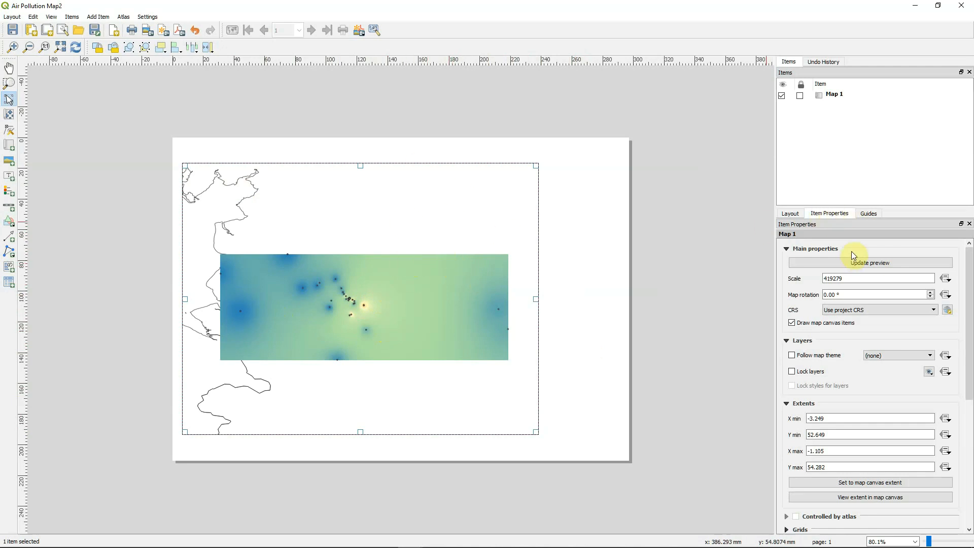
{"action": "left_click_drag", "start_coordinate": [969, 359], "coordinate": [969, 462]}
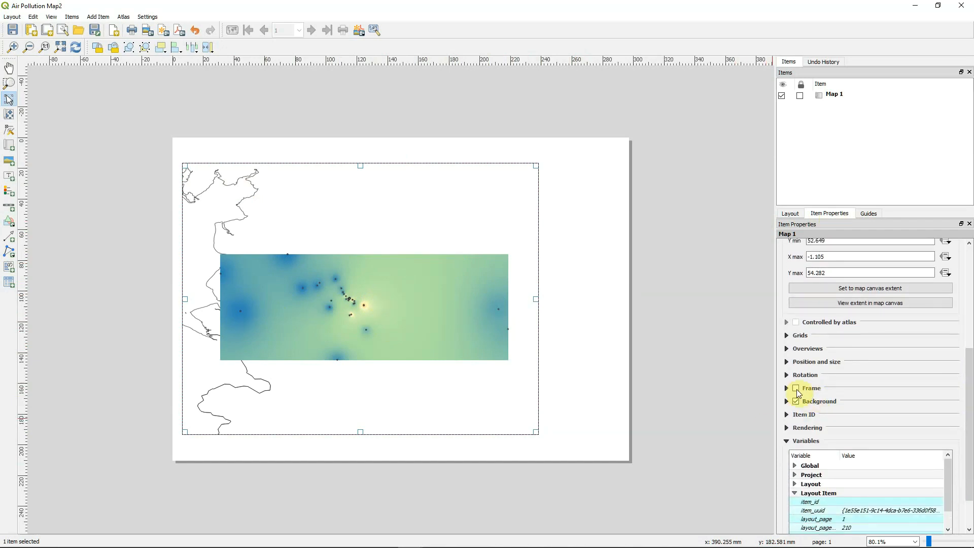
{"action": "left_click", "coordinate": [786, 388]}
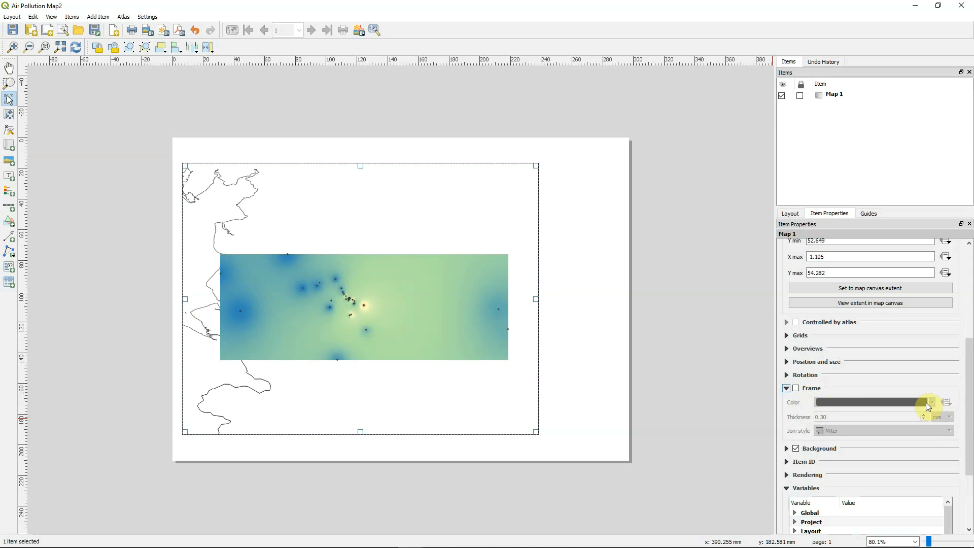
{"action": "left_click", "coordinate": [796, 390]}
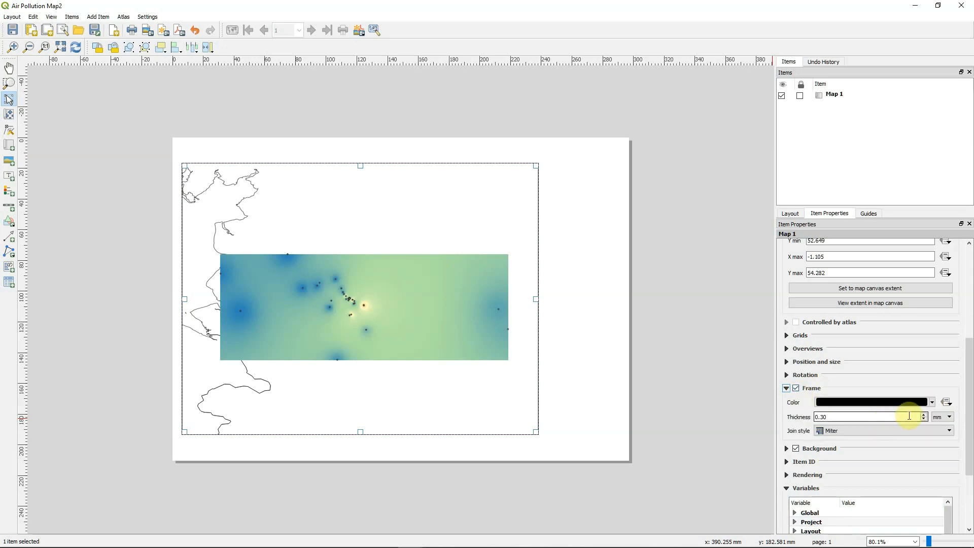
{"action": "left_click", "coordinate": [950, 432]}
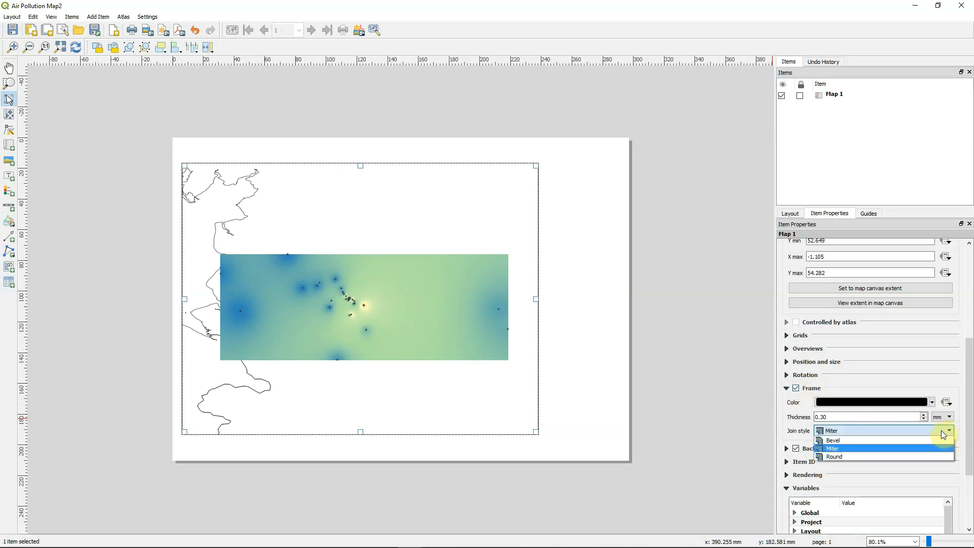
{"action": "left_click", "coordinate": [963, 412]}
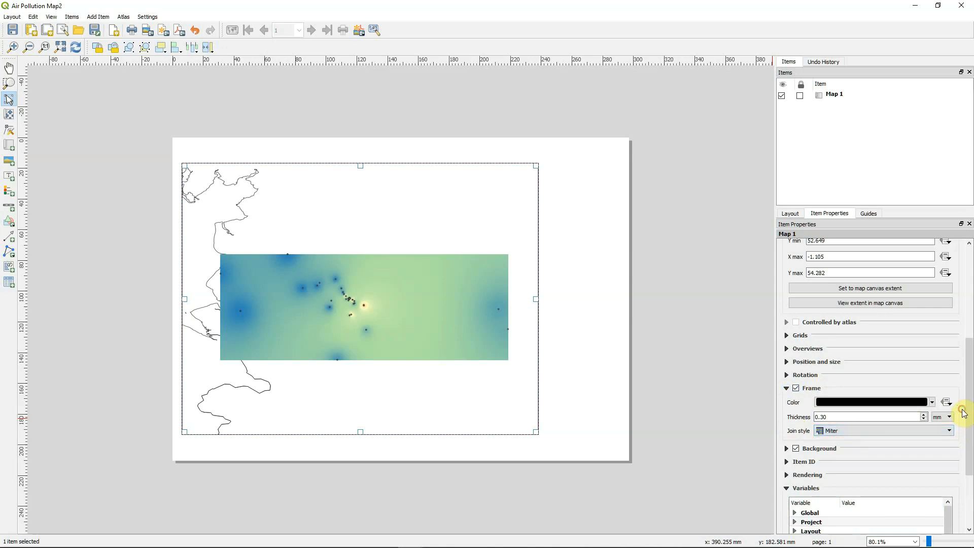
{"action": "left_click", "coordinate": [607, 415]}
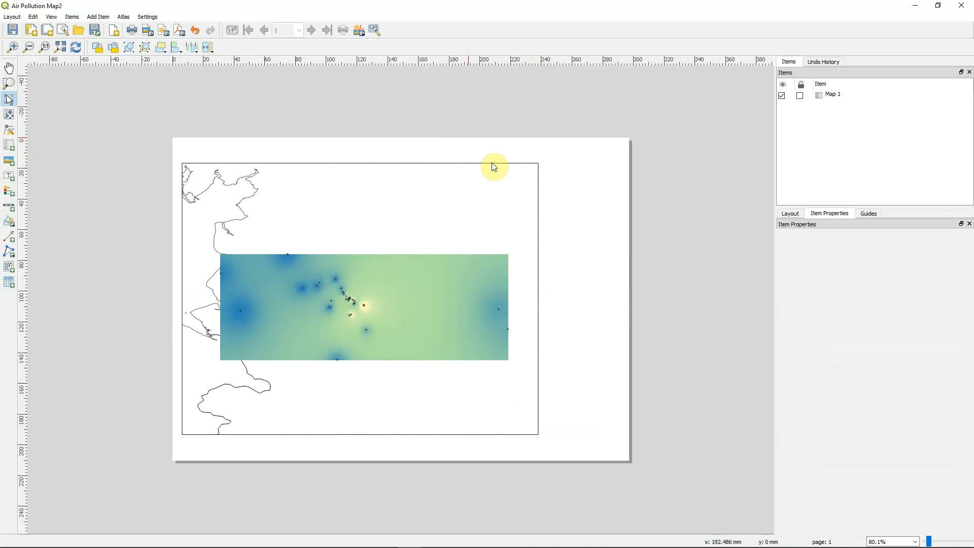
{"action": "left_click", "coordinate": [500, 318]}
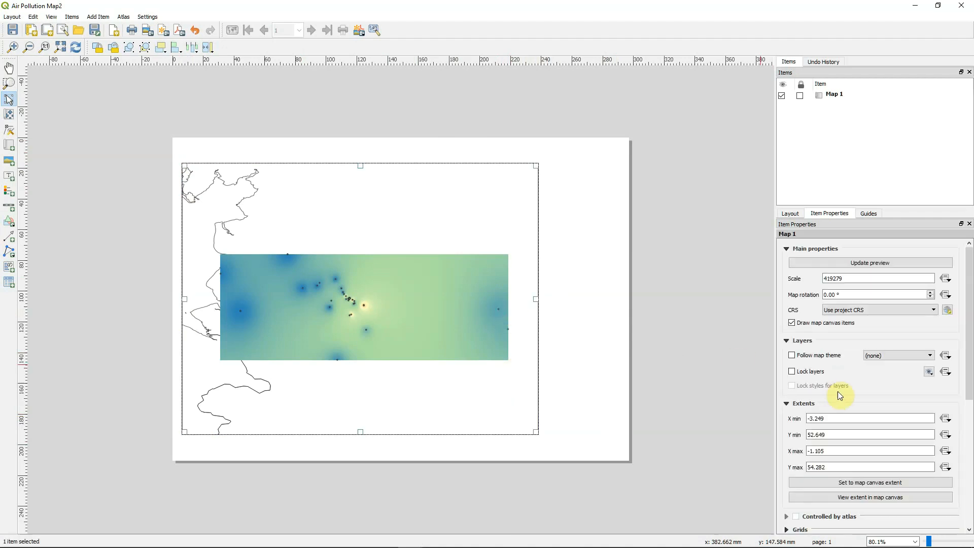
{"action": "left_click_drag", "start_coordinate": [970, 396], "coordinate": [969, 500]}
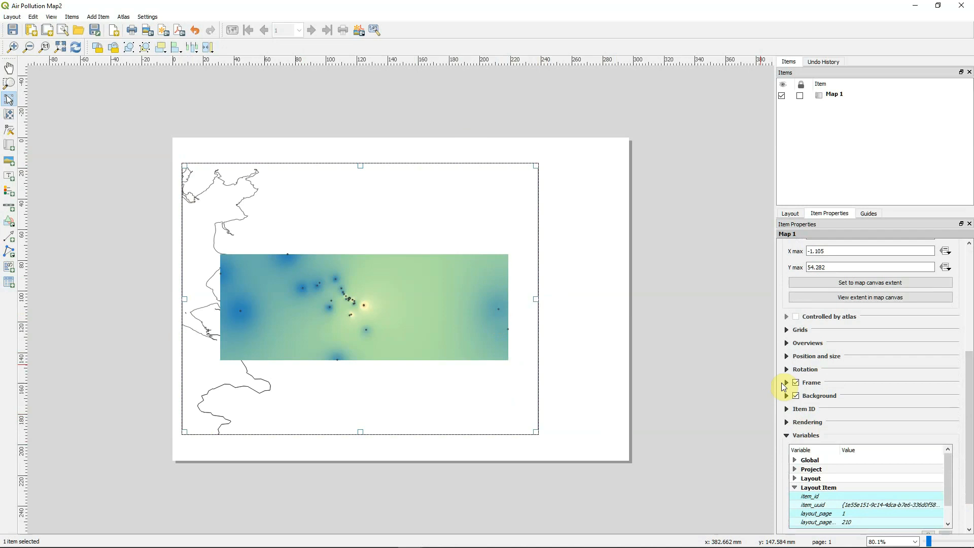
{"action": "left_click", "coordinate": [787, 382]}
{"action": "left_click", "coordinate": [933, 397]}
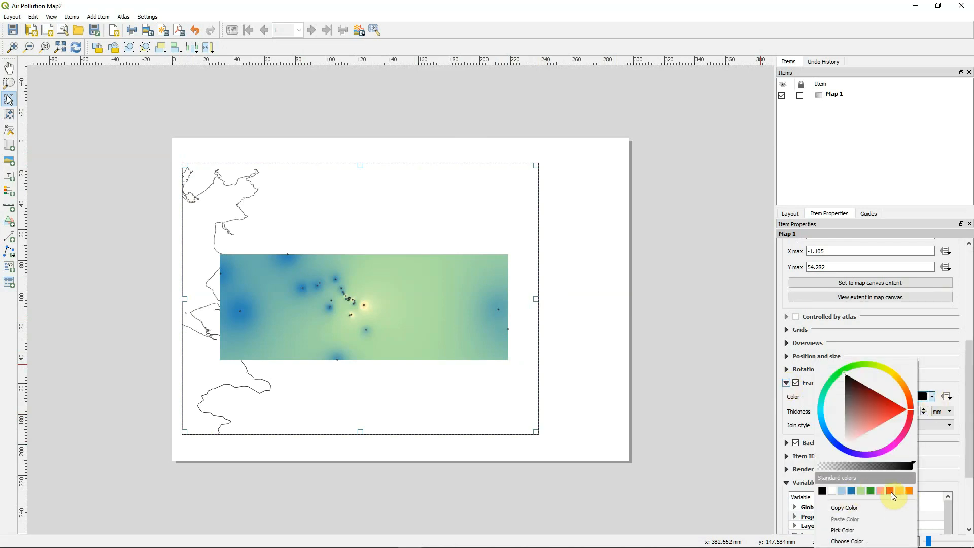
{"action": "left_click", "coordinate": [592, 242]}
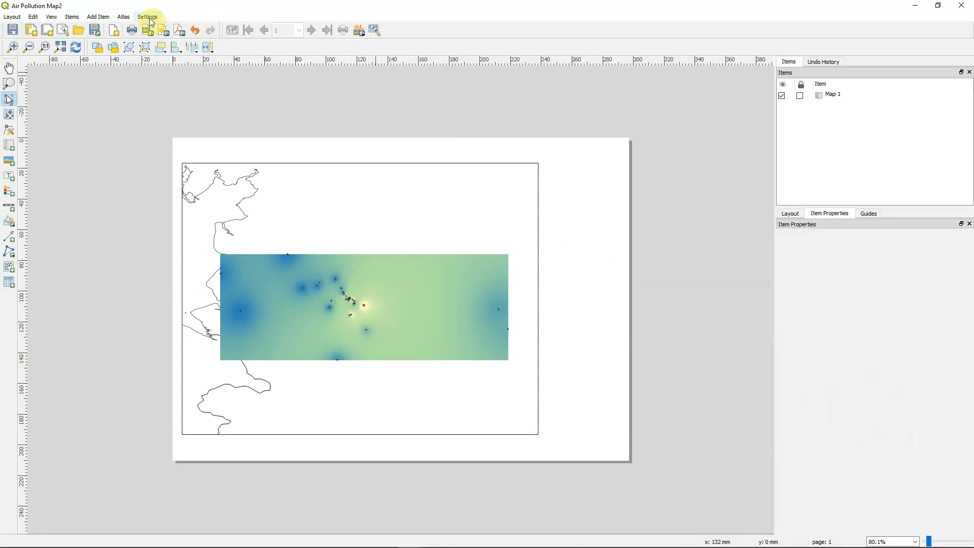
Add a label above the map and replace its placeholder text with "Air Pollution Particles Measured by Students".
{"action": "left_click", "coordinate": [104, 20]}
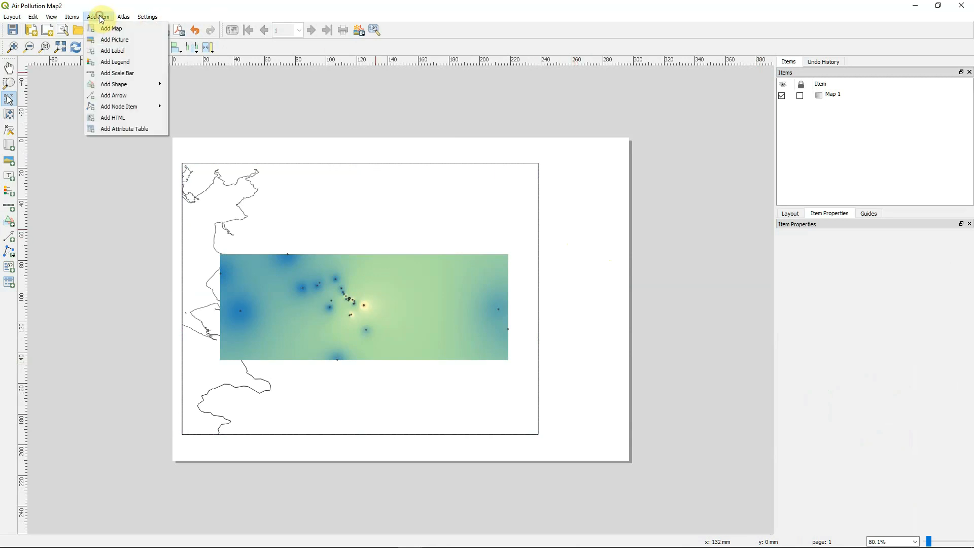
{"action": "left_click", "coordinate": [111, 51]}
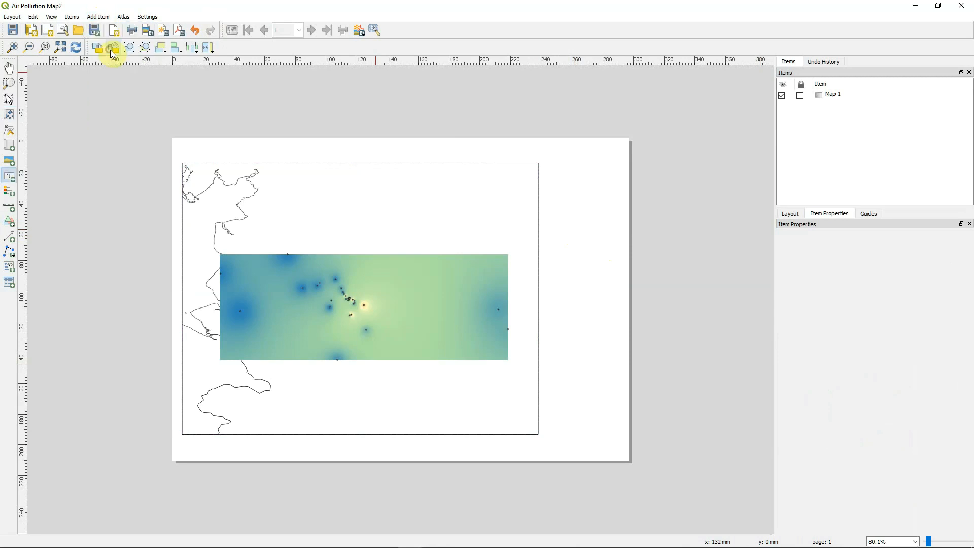
{"action": "left_click", "coordinate": [295, 141]}
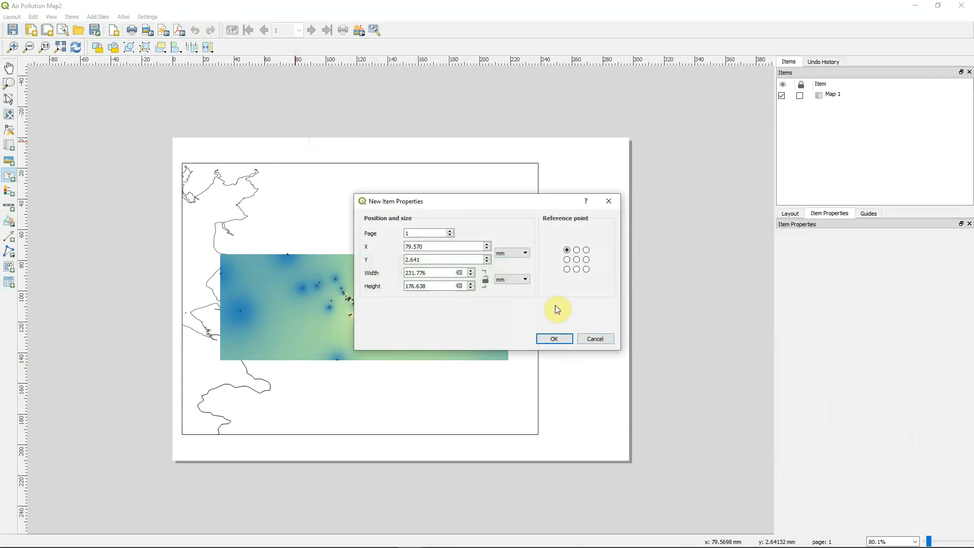
{"action": "left_click", "coordinate": [554, 339]}
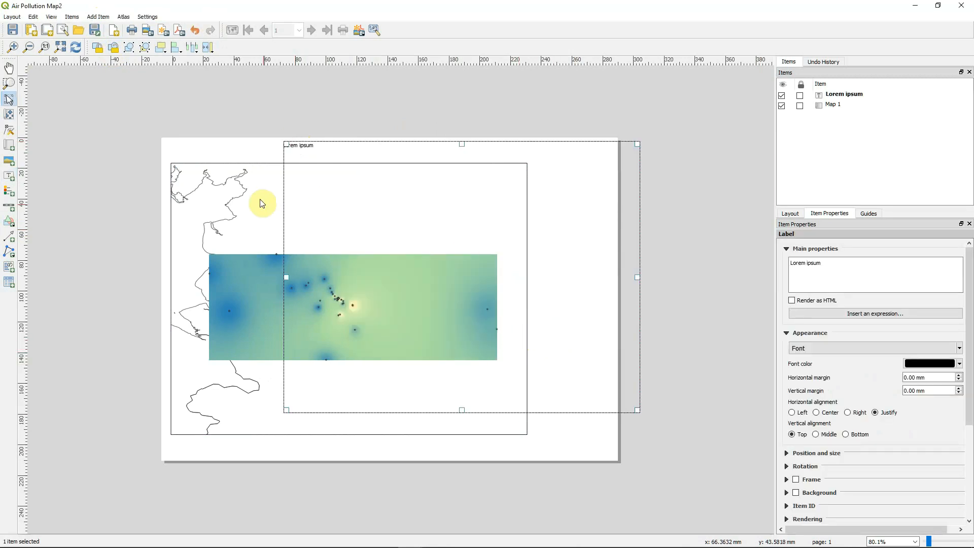
{"action": "left_click", "coordinate": [826, 265]}
{"action": "key", "text": "ctrl+a"}
{"action": "key", "text": "BackSpace"}
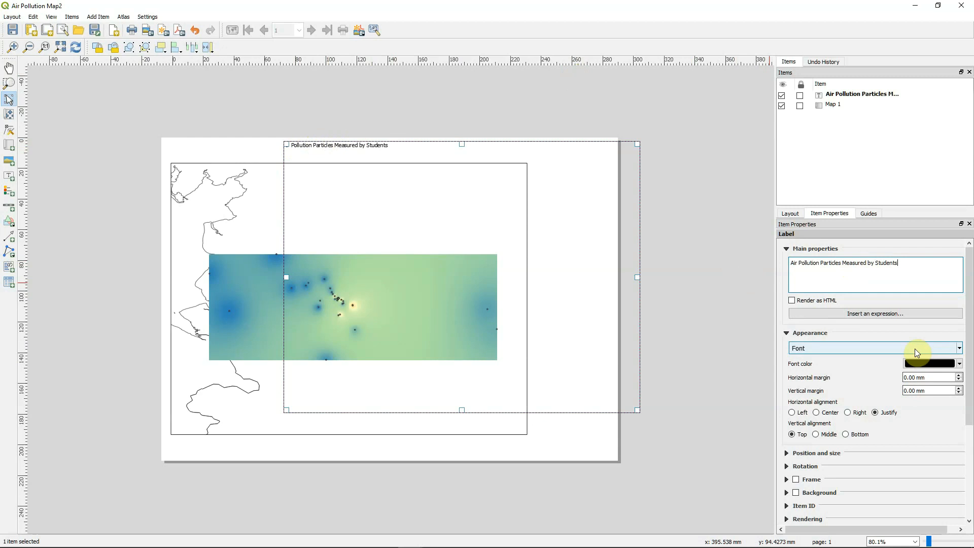
Set the title label's font size to 20, keeping the MS Shell Dlg 2 Regular font.
{"action": "mouse_move", "coordinate": [969, 327]}
{"action": "left_mouse_down"}
{"action": "mouse_move", "coordinate": [970, 362]}
{"action": "mouse_move", "coordinate": [959, 320]}
{"action": "left_mouse_up"}
{"action": "left_click", "coordinate": [959, 326]}
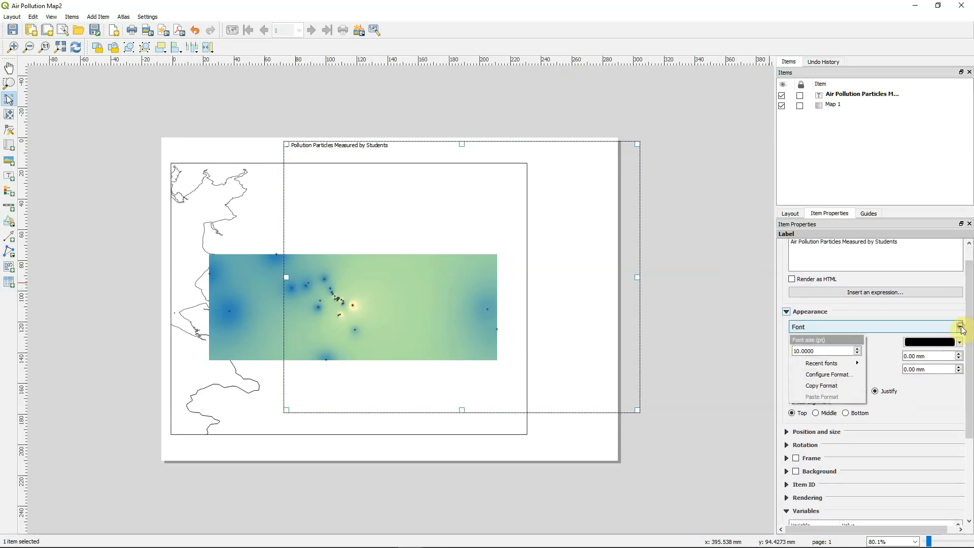
{"action": "left_click", "coordinate": [834, 380]}
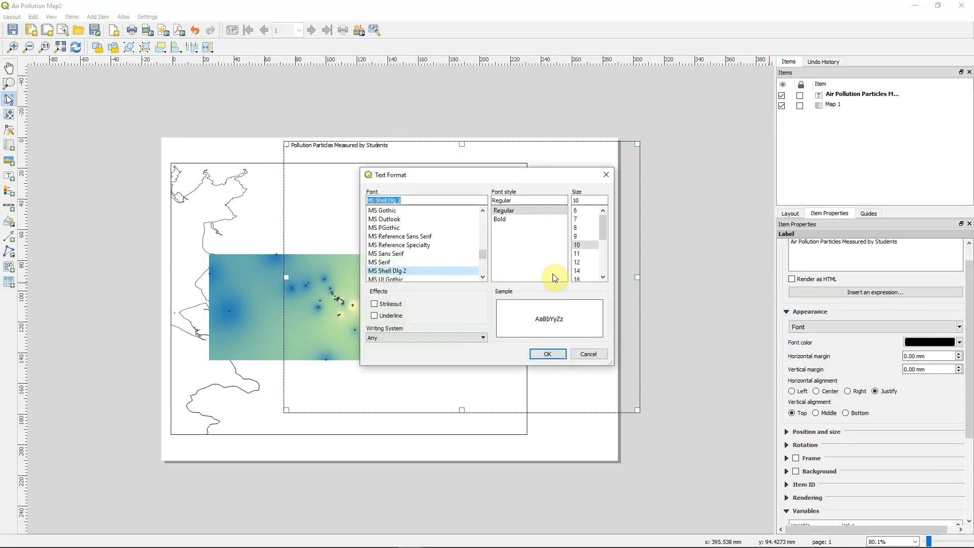
{"action": "left_click", "coordinate": [603, 277]}
{"action": "left_click", "coordinate": [602, 277]}
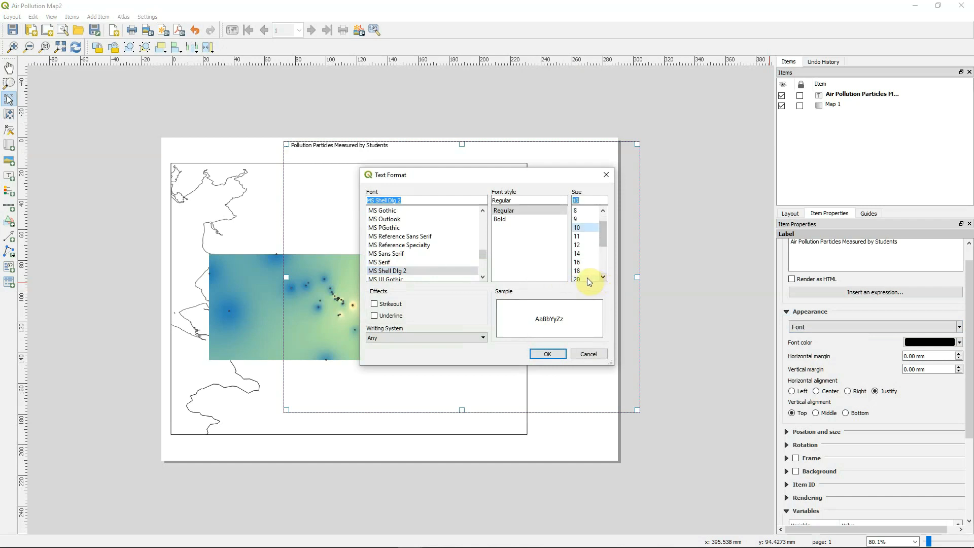
{"action": "left_click", "coordinate": [587, 280]}
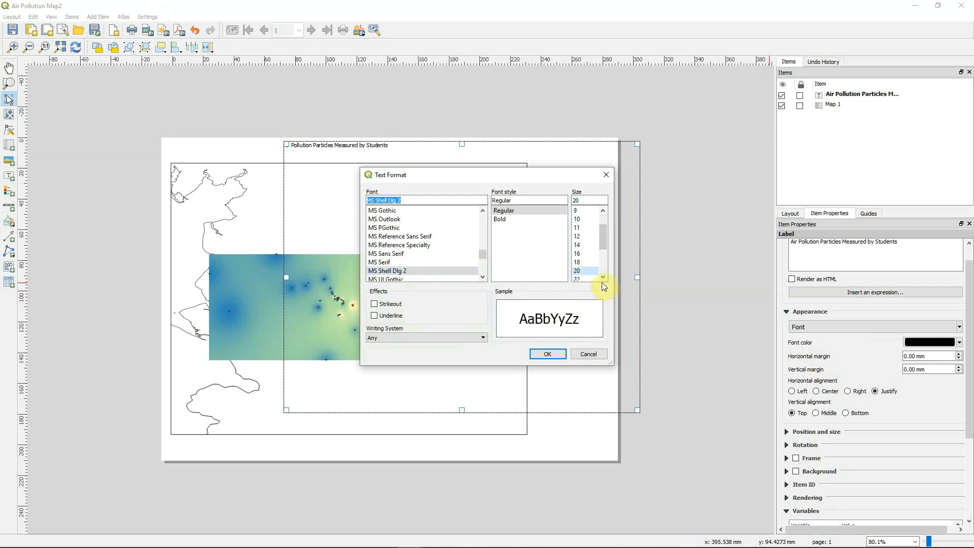
{"action": "left_click", "coordinate": [558, 352]}
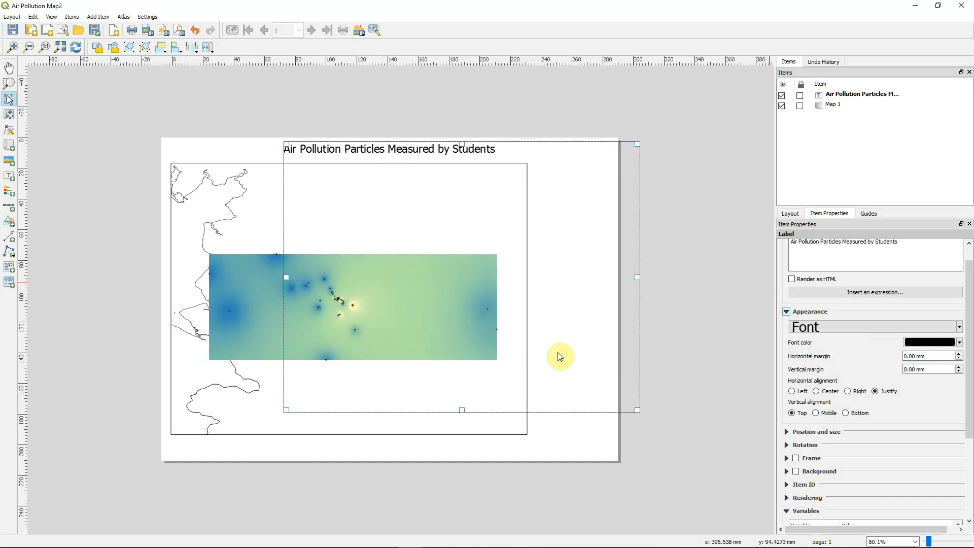
Color the title text dark blue-purple and shrink its label box to fit closely around the text above the map.
{"action": "left_click", "coordinate": [959, 343]}
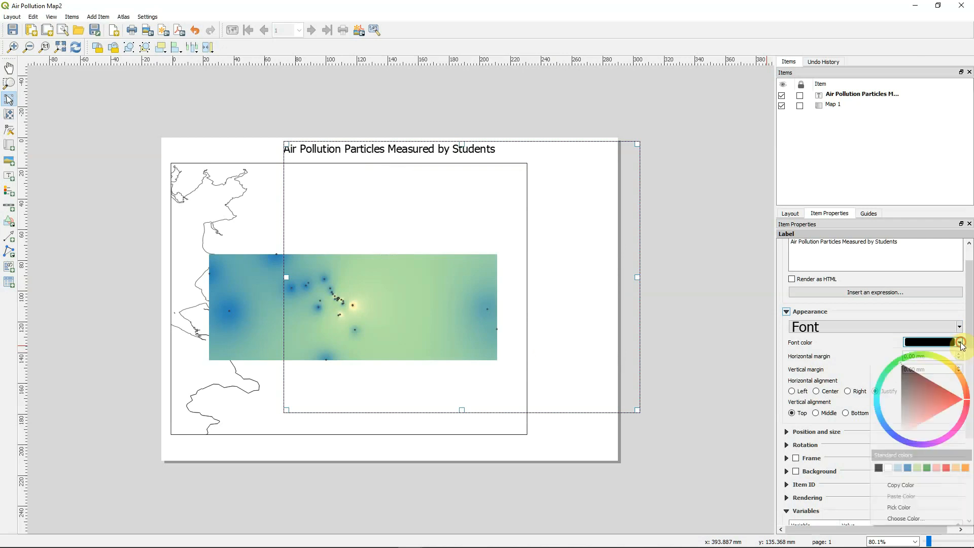
{"action": "left_click", "coordinate": [904, 441]}
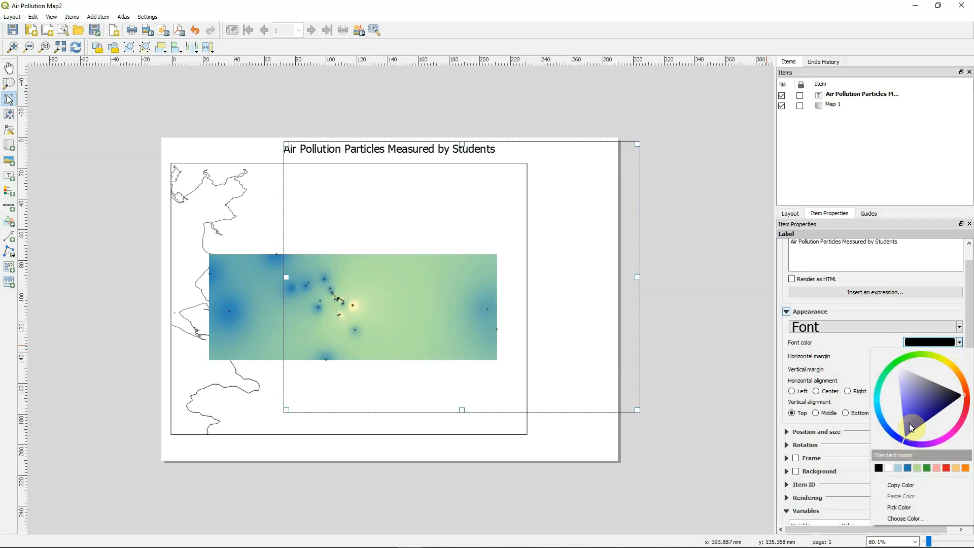
{"action": "left_click", "coordinate": [927, 400]}
{"action": "left_click", "coordinate": [934, 398]}
{"action": "left_click", "coordinate": [693, 446]}
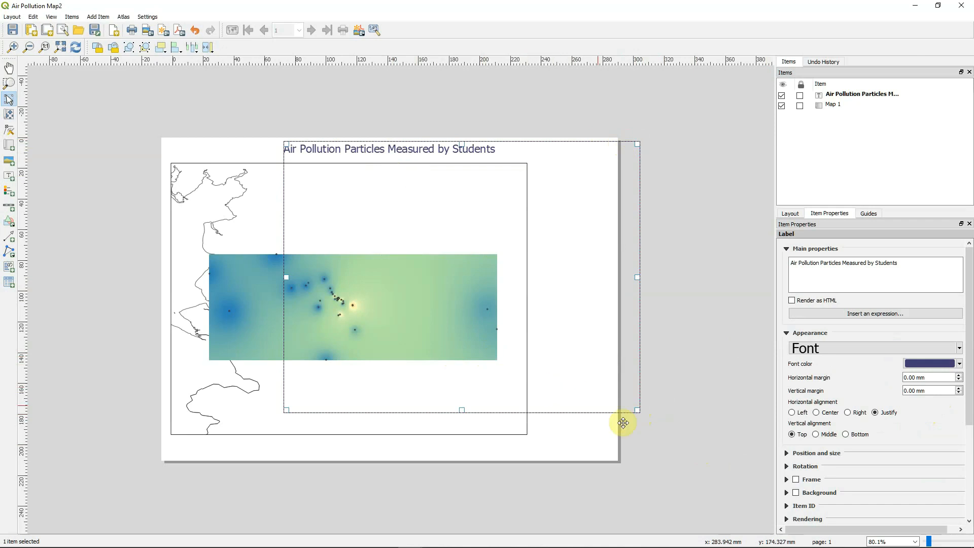
{"action": "left_click_drag", "start_coordinate": [635, 410], "coordinate": [501, 159]}
{"action": "left_click", "coordinate": [528, 157]}
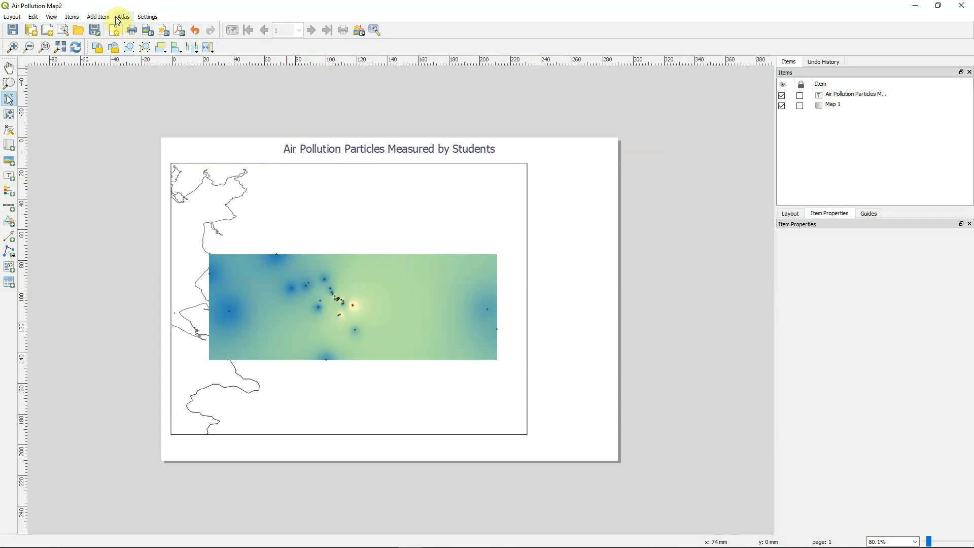
Add a label just below the map's lower-left corner reading "Map created by" followed by the author's full name.
{"action": "left_click", "coordinate": [102, 17]}
{"action": "left_click", "coordinate": [117, 53]}
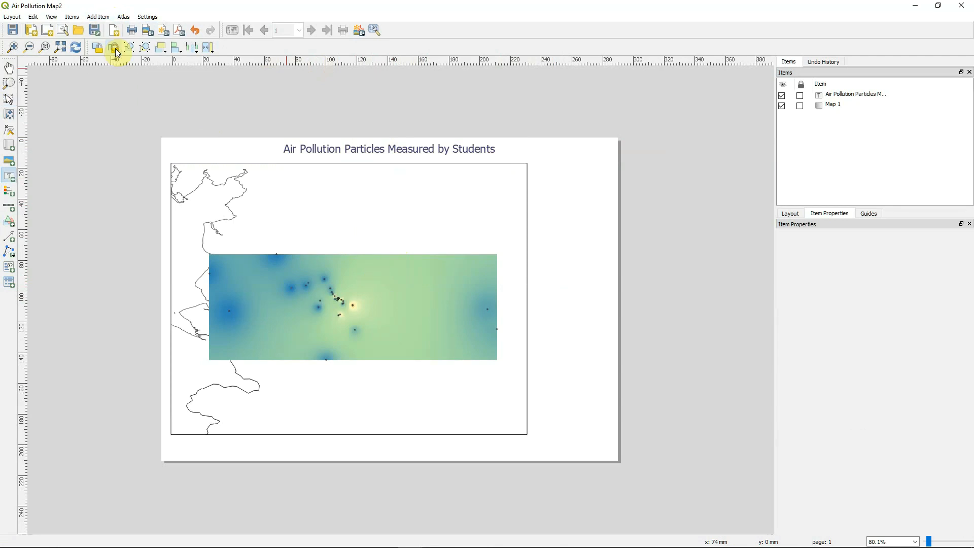
{"action": "left_click", "coordinate": [179, 440]}
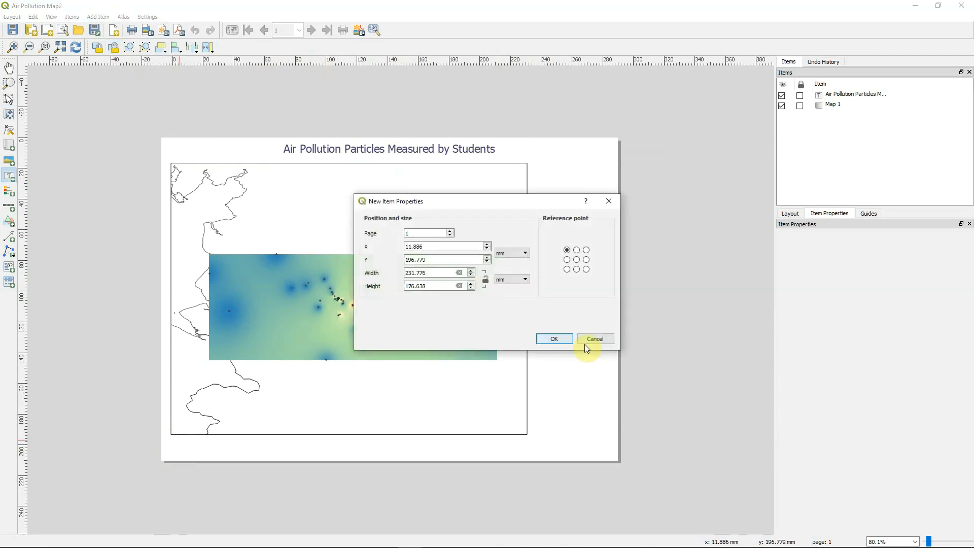
{"action": "left_click", "coordinate": [554, 339]}
{"action": "left_click", "coordinate": [827, 265]}
{"action": "triple_click", "coordinate": [828, 265]}
{"action": "type", "text": "Map created by Mark Cresswell"}
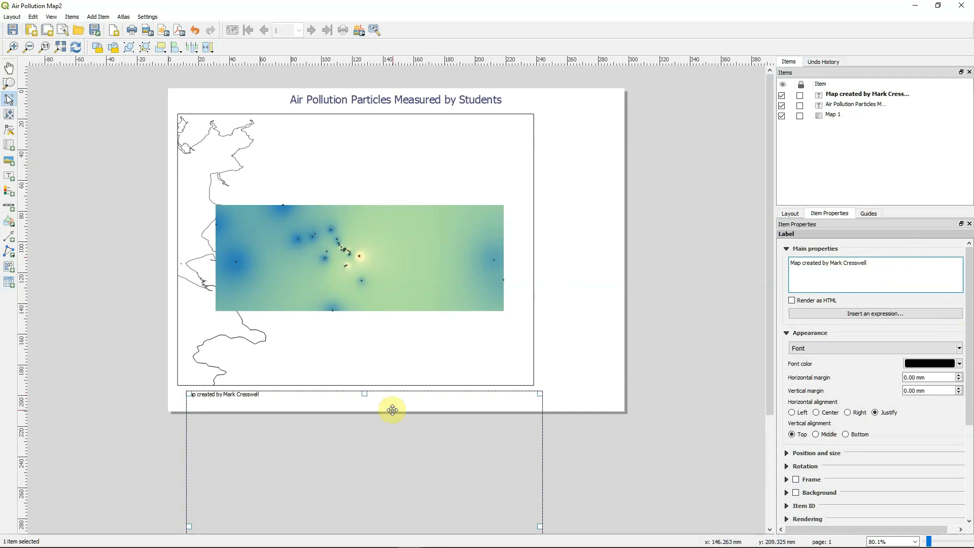
{"action": "left_click", "coordinate": [567, 404]}
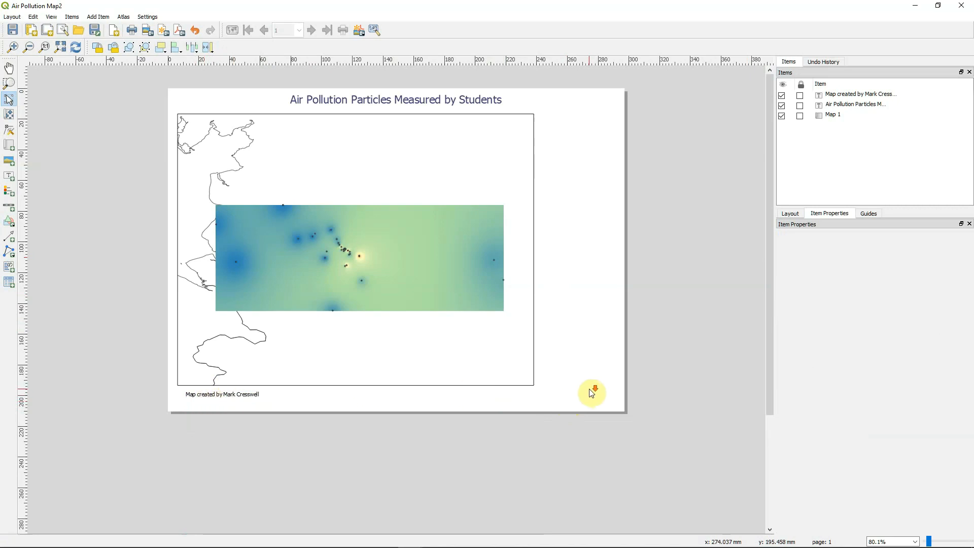
Shrink the map credit label's box to about 57 by 9 mm so it fits its text within the page.
{"action": "scroll", "coordinate": [592, 393], "scroll_direction": "down", "scroll_amount": 1}
{"action": "left_click", "coordinate": [319, 313]}
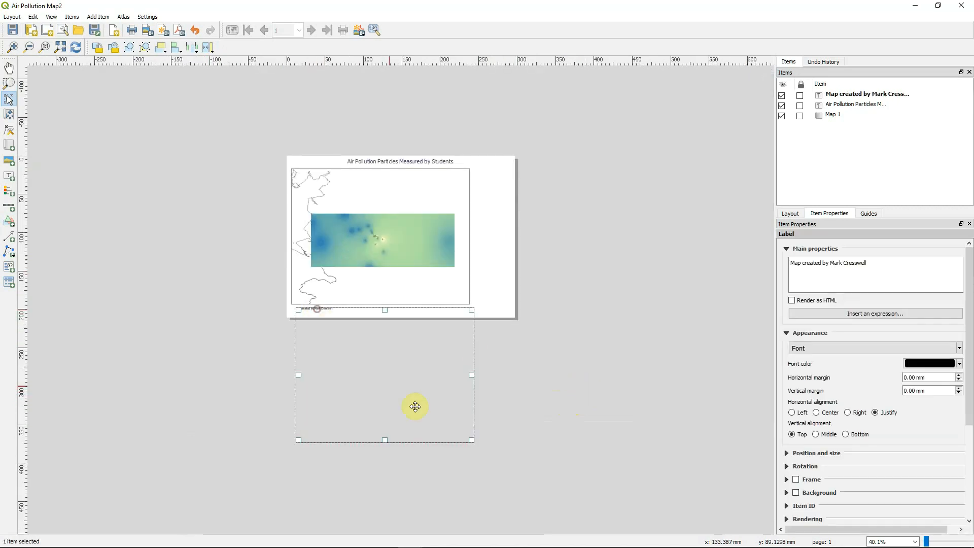
{"action": "left_click_drag", "start_coordinate": [472, 439], "coordinate": [337, 312]}
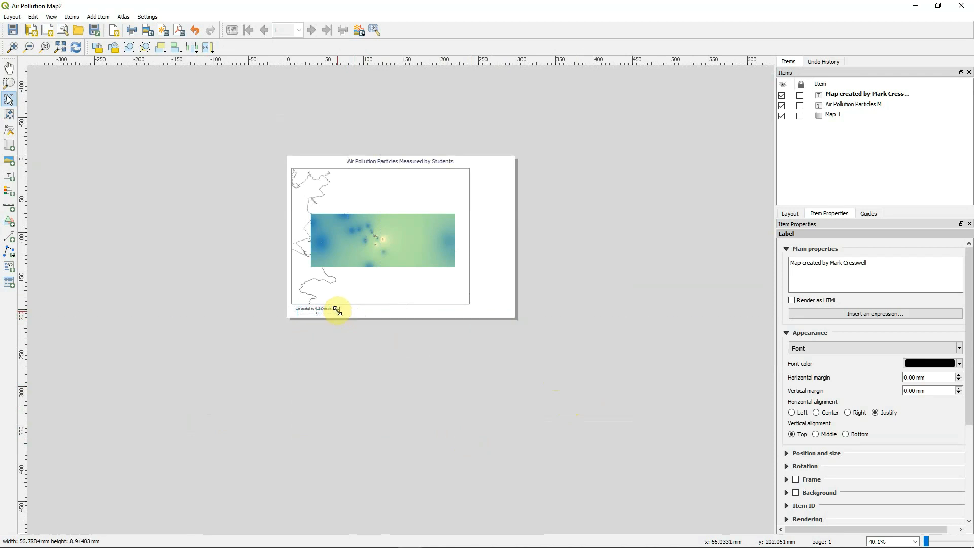
{"action": "left_click", "coordinate": [368, 308]}
{"action": "scroll", "coordinate": [370, 310], "scroll_direction": "up", "scroll_amount": 2}
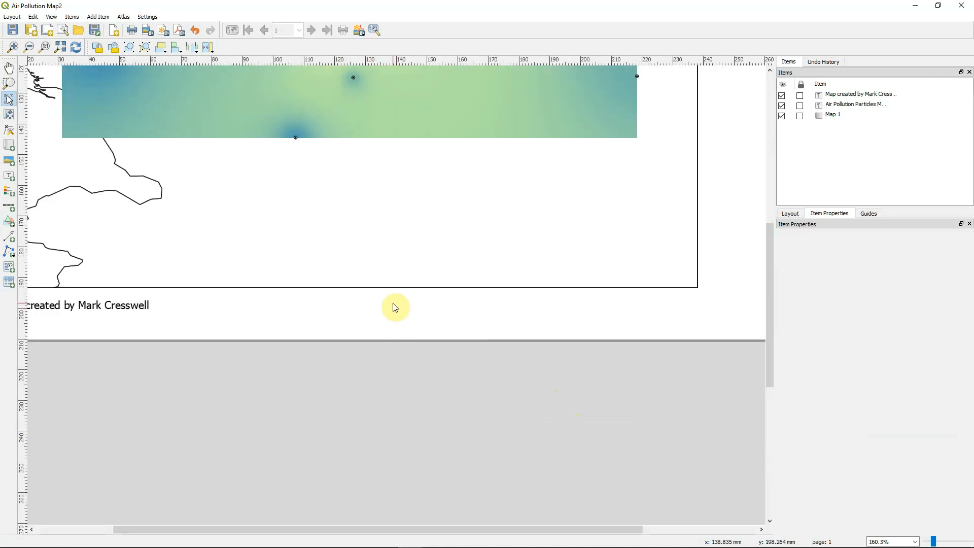
{"action": "left_click_drag", "start_coordinate": [769, 346], "coordinate": [789, 261]}
{"action": "scroll", "coordinate": [598, 319], "scroll_direction": "down", "scroll_amount": 1}
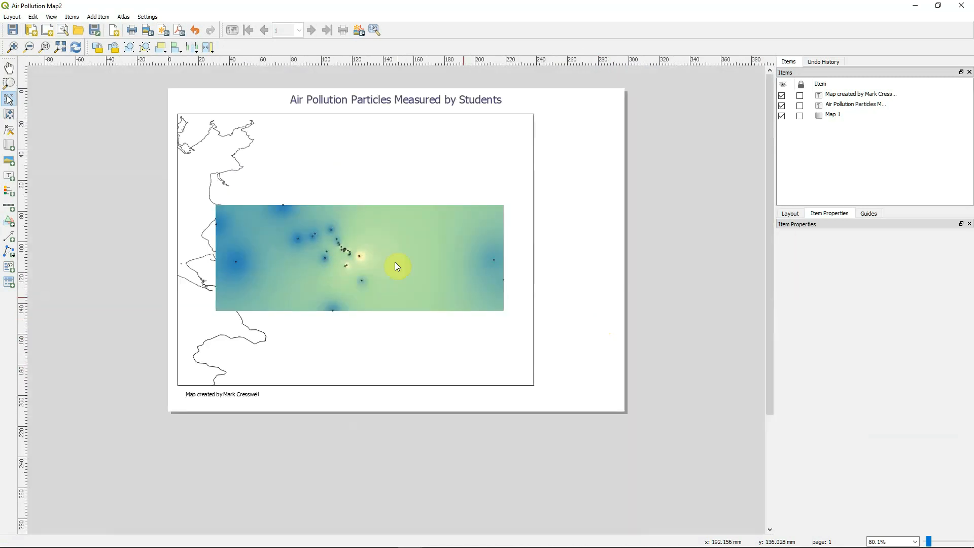
Add a legend in the blank strip beside the map and align its upper edge with the map frame's.
{"action": "left_click", "coordinate": [102, 16]}
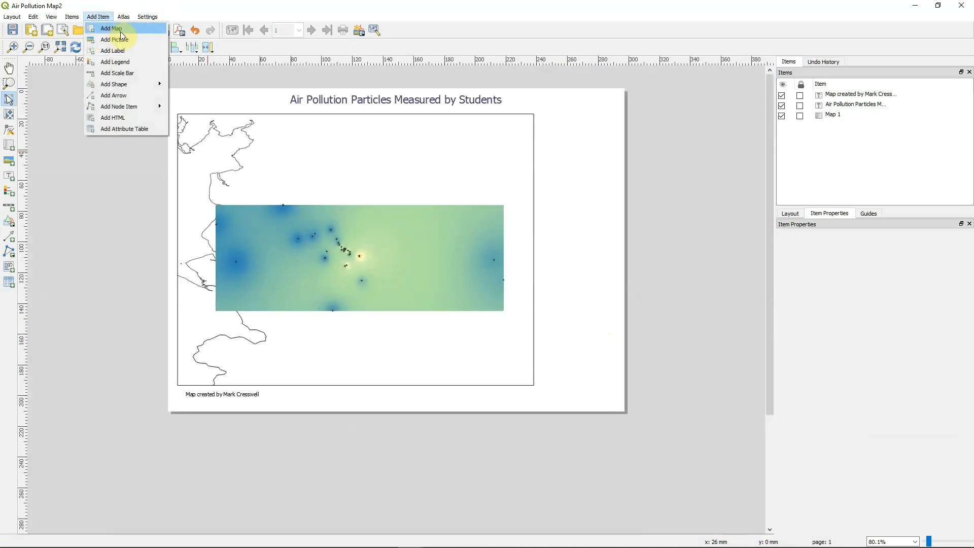
{"action": "left_click", "coordinate": [112, 66]}
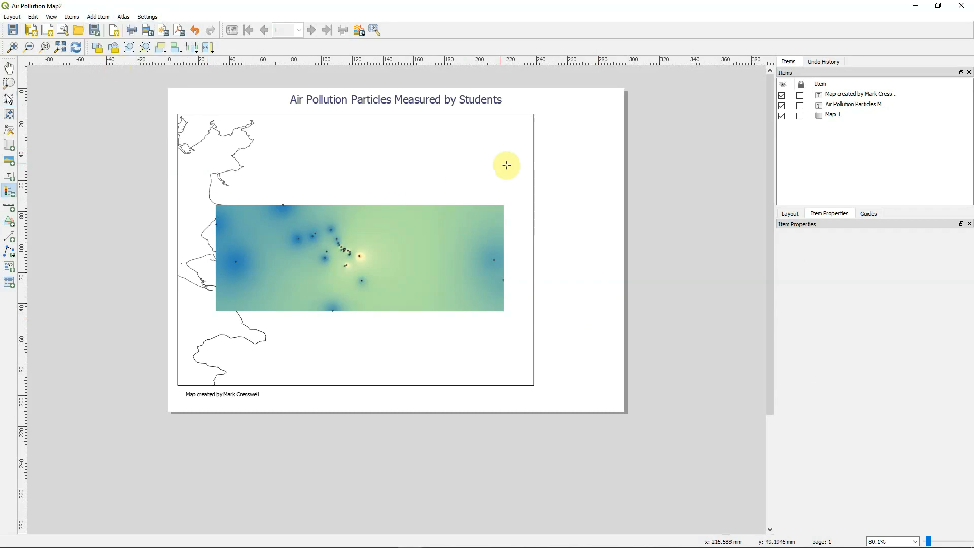
{"action": "left_click", "coordinate": [540, 126]}
{"action": "left_click", "coordinate": [556, 339]}
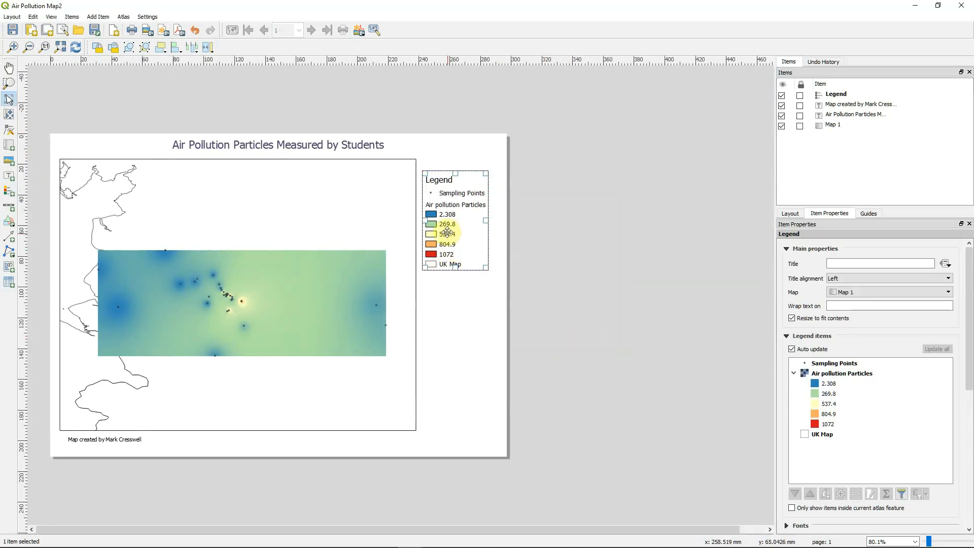
{"action": "left_click_drag", "start_coordinate": [445, 229], "coordinate": [445, 218]}
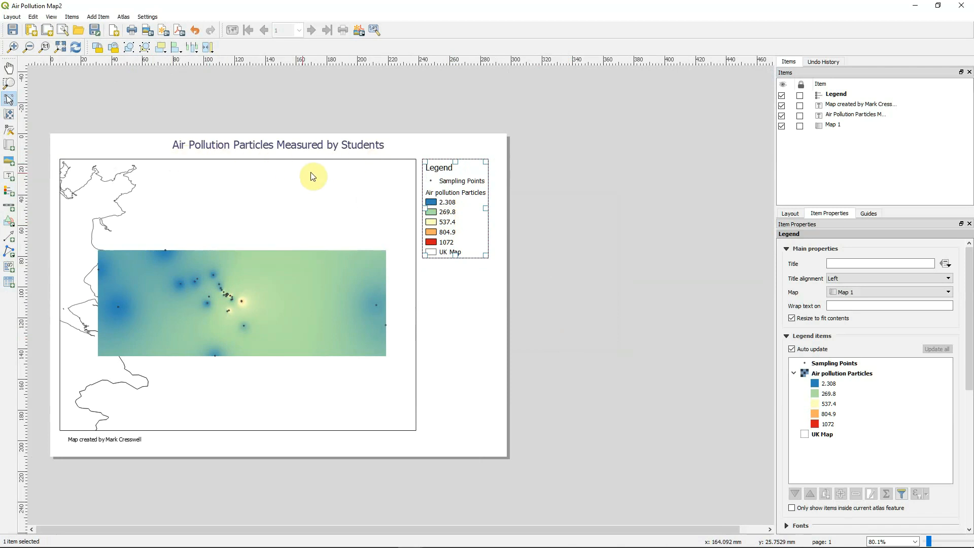
{"action": "left_click", "coordinate": [455, 387]}
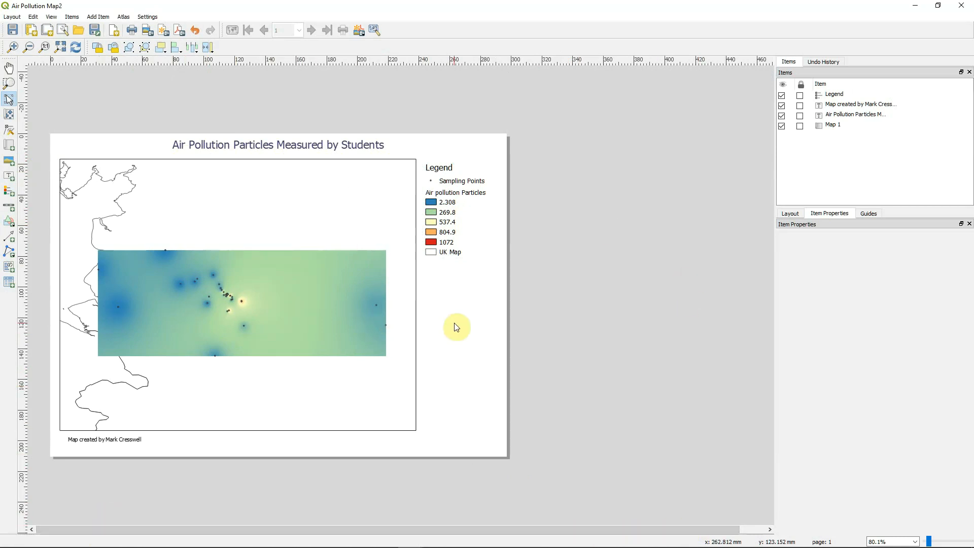
Draw a vertical arrow pointing upward in the empty space below the legend.
{"action": "left_click", "coordinate": [102, 17]}
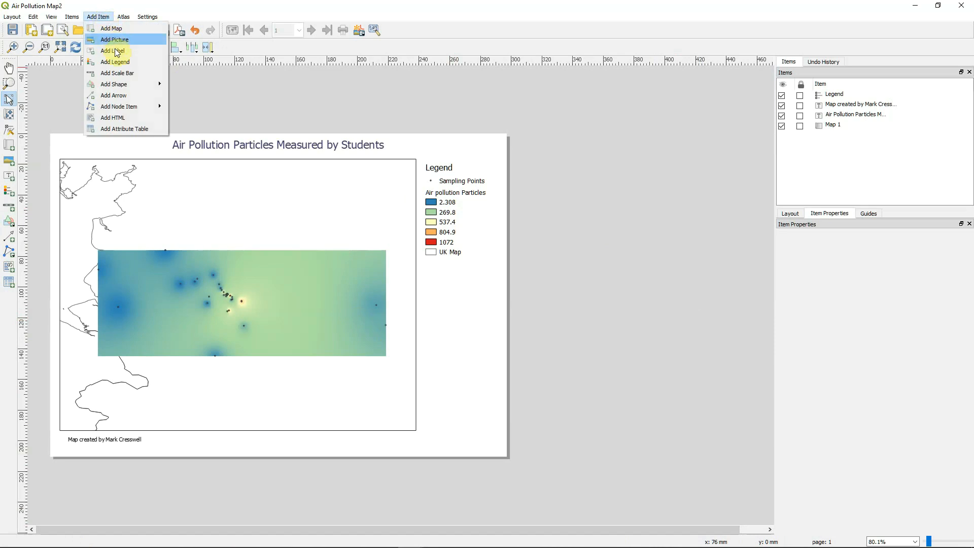
{"action": "left_click", "coordinate": [124, 96]}
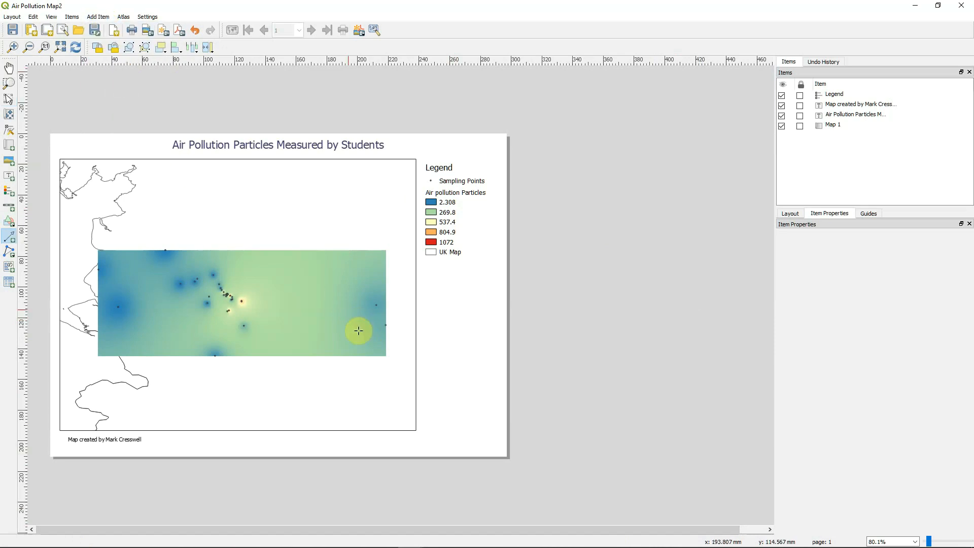
{"action": "left_click", "coordinate": [455, 398]}
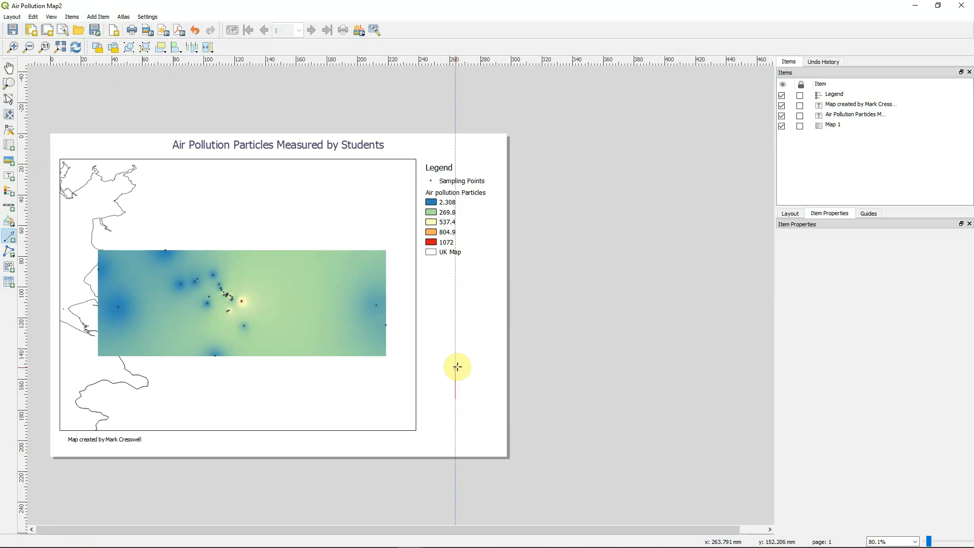
{"action": "right_click", "coordinate": [456, 340]}
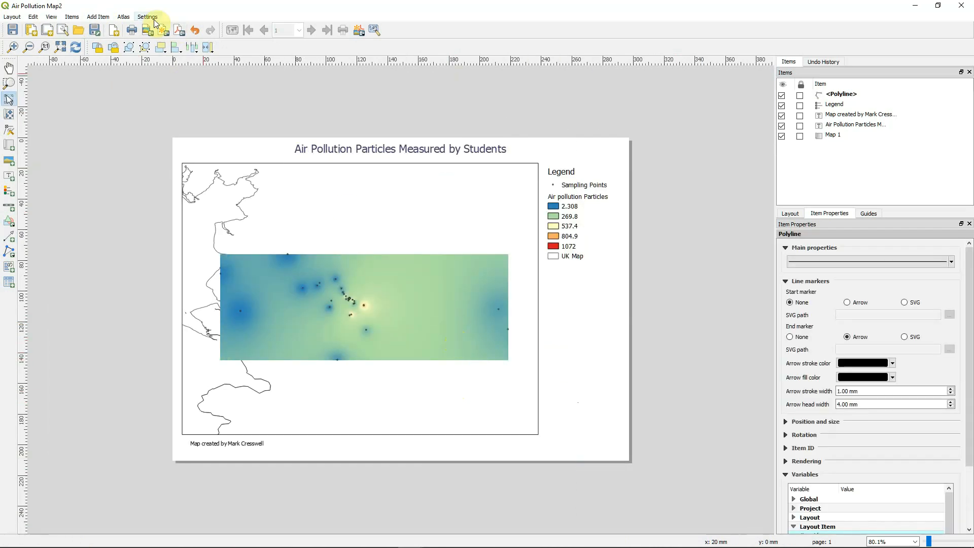
Draw an upward-pointing vertical arrow about 40 mm long in the blank strip beside the map, below the legend.
{"action": "left_click", "coordinate": [97, 19]}
{"action": "mouse_move", "coordinate": [129, 89]}
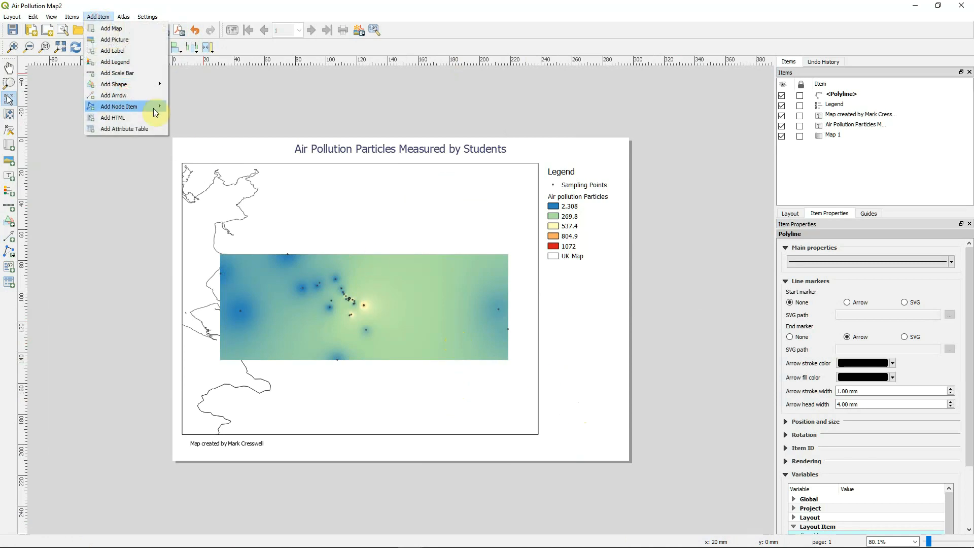
{"action": "left_click", "coordinate": [120, 96]}
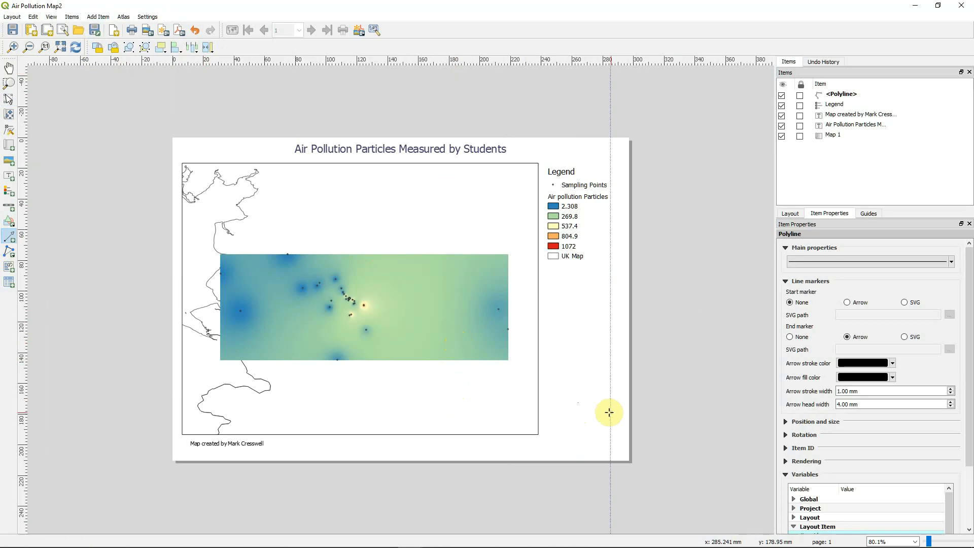
{"action": "left_click", "coordinate": [578, 408]}
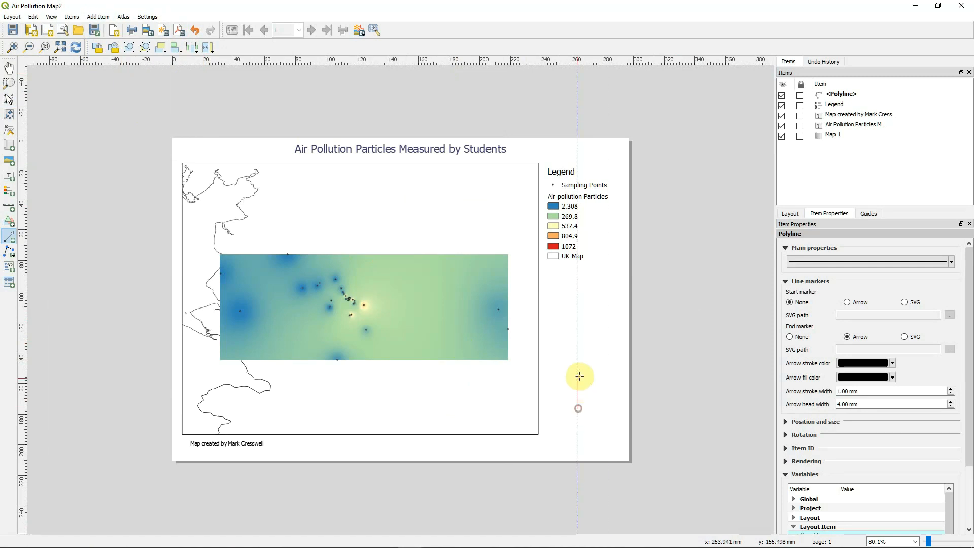
{"action": "left_click", "coordinate": [578, 346]}
{"action": "right_click", "coordinate": [578, 345]}
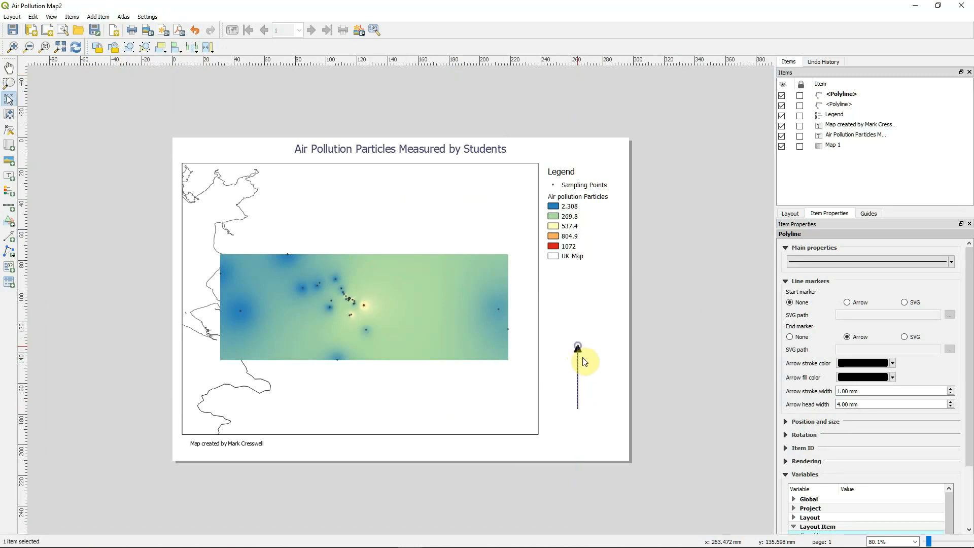
{"action": "left_click", "coordinate": [591, 393]}
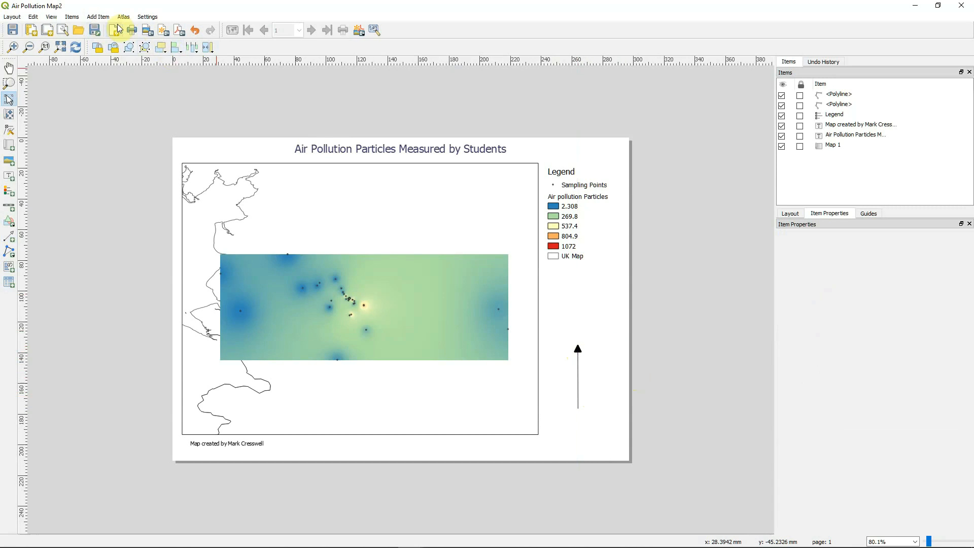
Add a label reading "NORTH" just below the tail of the arrow.
{"action": "left_click", "coordinate": [101, 18]}
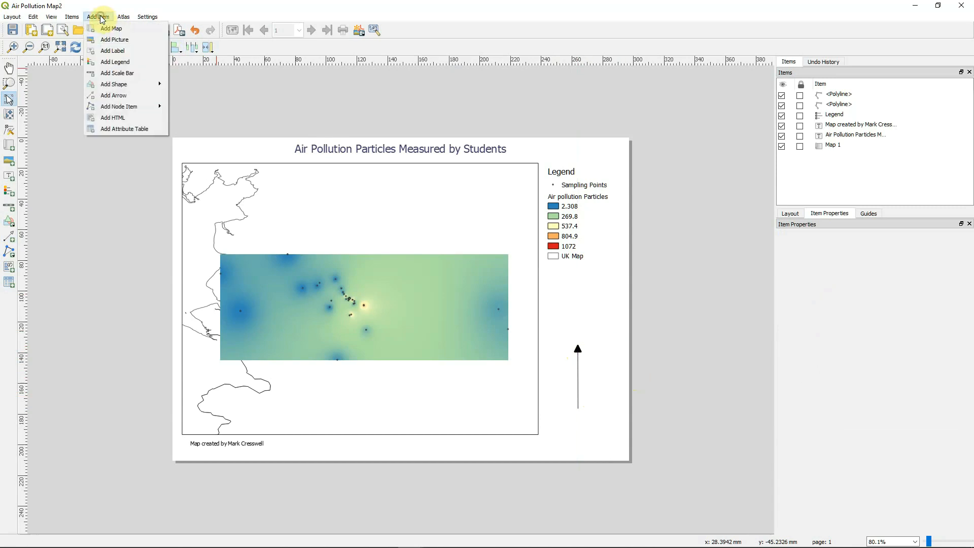
{"action": "left_click", "coordinate": [117, 50]}
{"action": "left_click", "coordinate": [566, 422]}
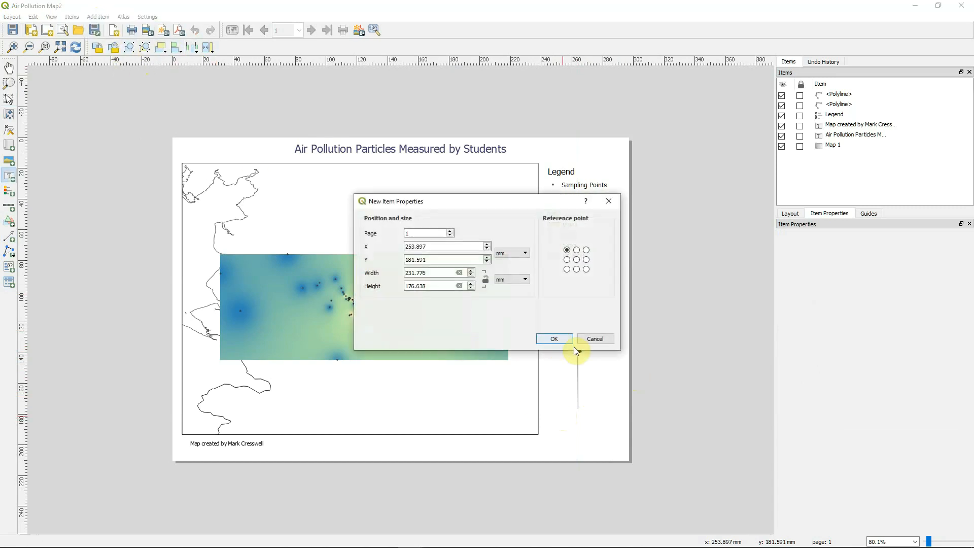
{"action": "left_click", "coordinate": [553, 339]}
{"action": "triple_click", "coordinate": [844, 262]}
{"action": "type", "text": "NORTH"}
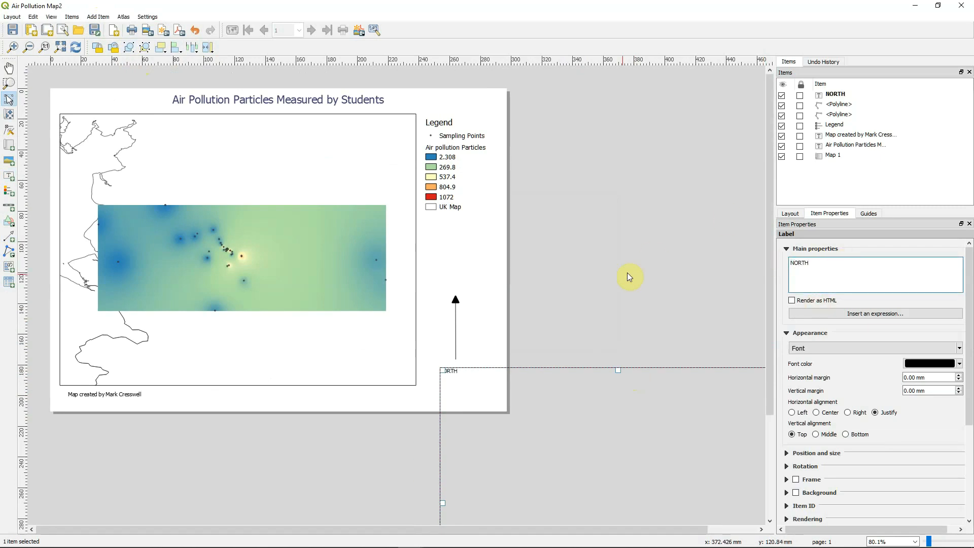
Shrink the NORTH label's box to fit its text and centre it directly beneath the arrow.
{"action": "left_click_drag", "start_coordinate": [695, 535], "coordinate": [743, 528]}
{"action": "left_click_drag", "start_coordinate": [769, 408], "coordinate": [762, 507]}
{"action": "left_click_drag", "start_coordinate": [471, 330], "coordinate": [402, 238]}
{"action": "left_click", "coordinate": [409, 256]}
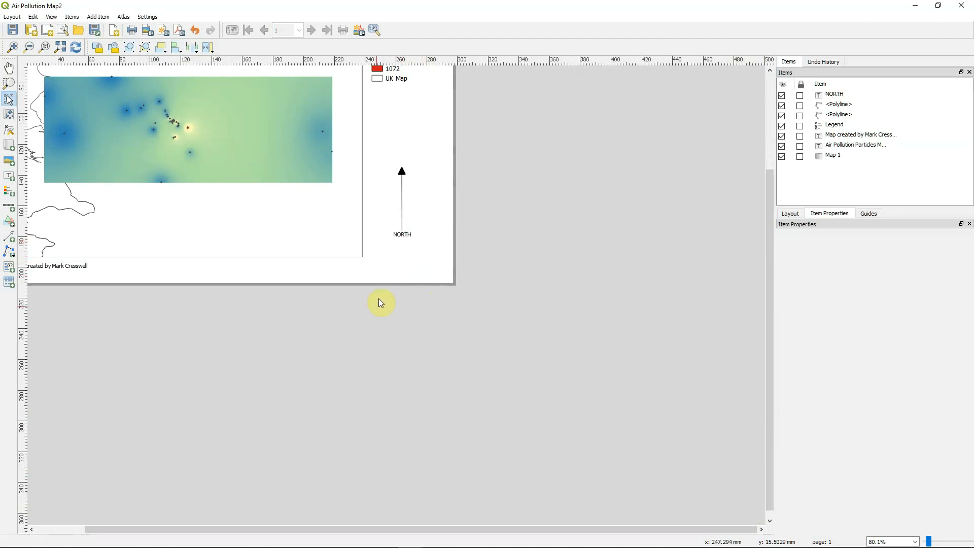
{"action": "left_click_drag", "start_coordinate": [771, 300], "coordinate": [776, 194]}
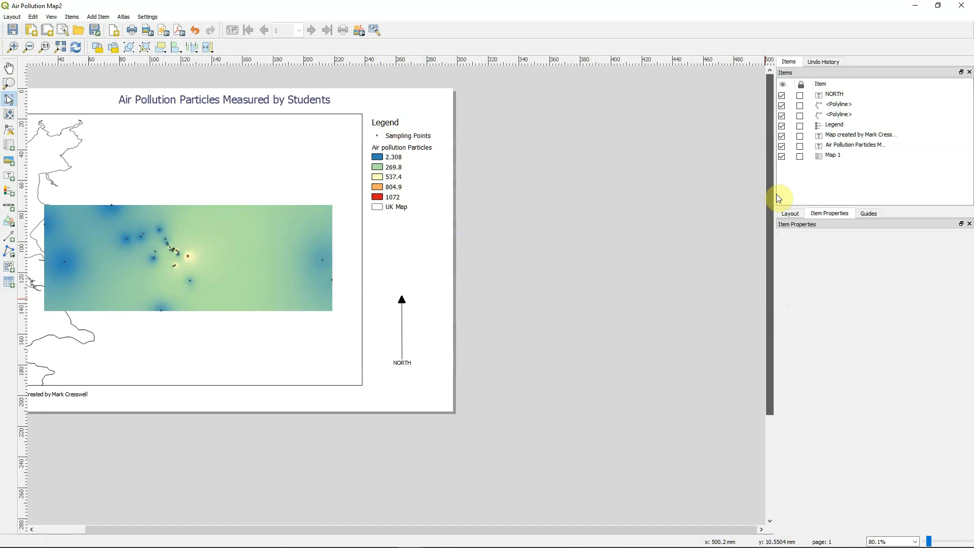
{"action": "left_click_drag", "start_coordinate": [601, 529], "coordinate": [488, 534]}
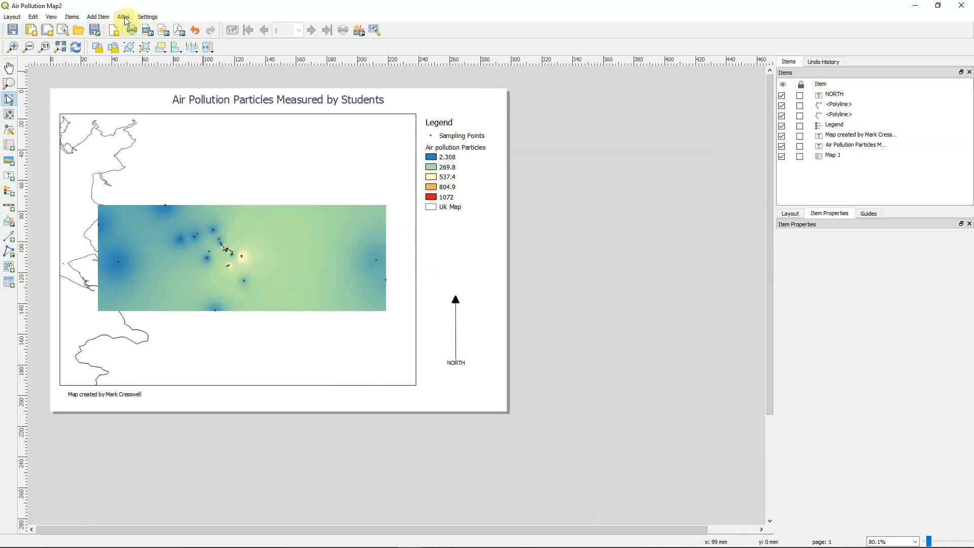
Add a scale bar for Map 1 in the margin below the map frame.
{"action": "left_click", "coordinate": [98, 17]}
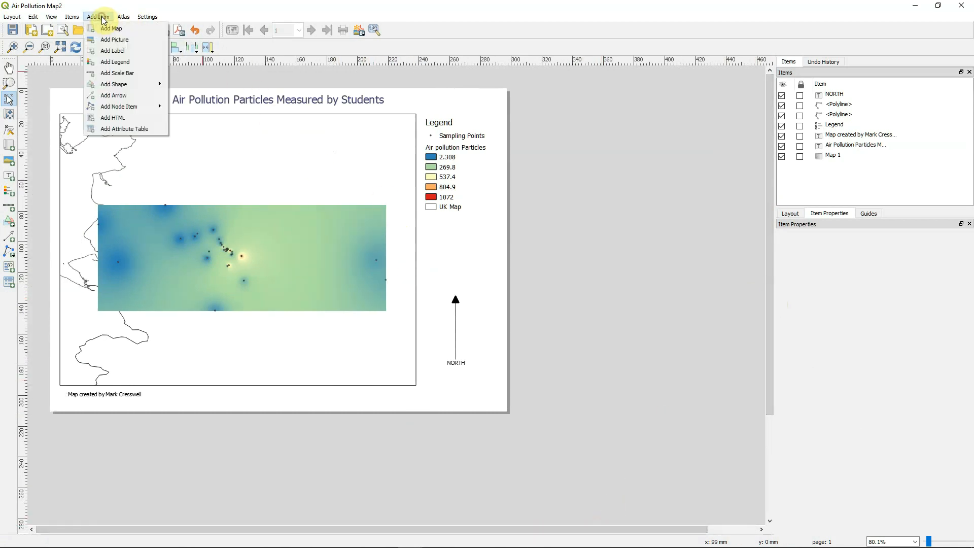
{"action": "left_click", "coordinate": [114, 72]}
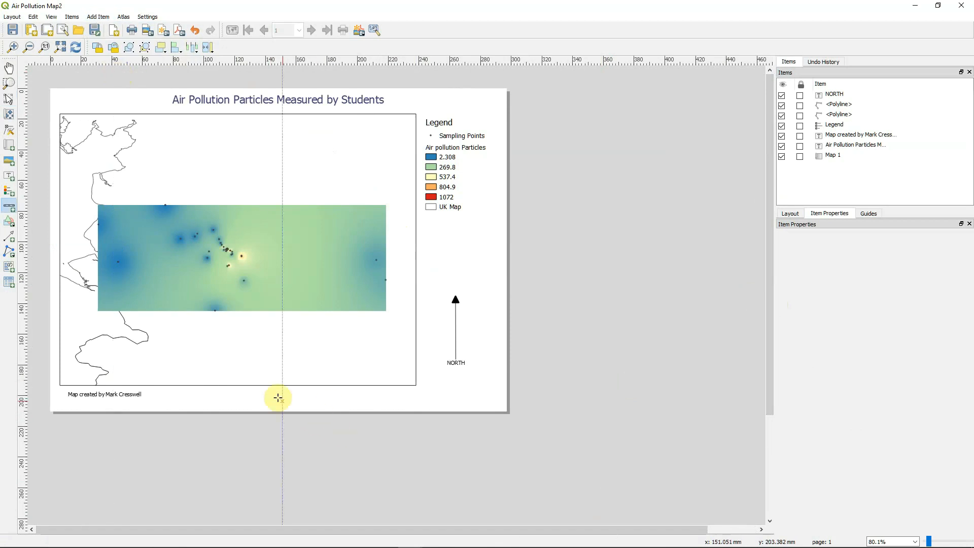
{"action": "left_click", "coordinate": [249, 390]}
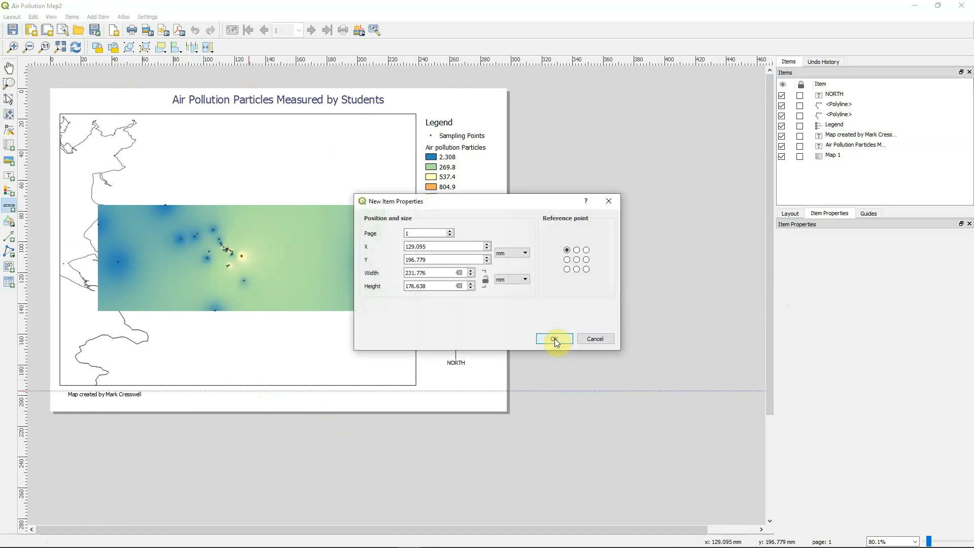
{"action": "left_click", "coordinate": [557, 337]}
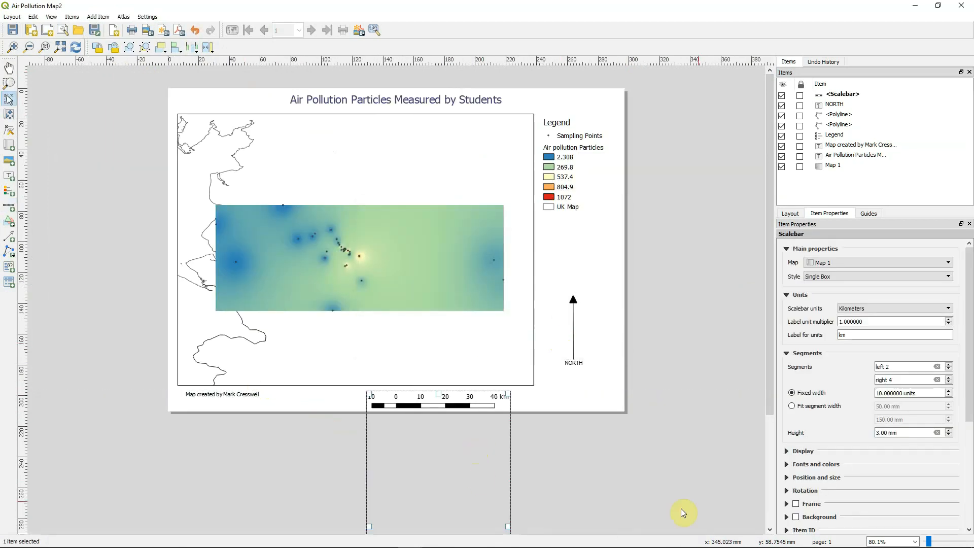
Shrink the scale bar's box to fit within the page and move it beneath the map frame's lower-right corner.
{"action": "left_click_drag", "start_coordinate": [772, 406], "coordinate": [772, 519]}
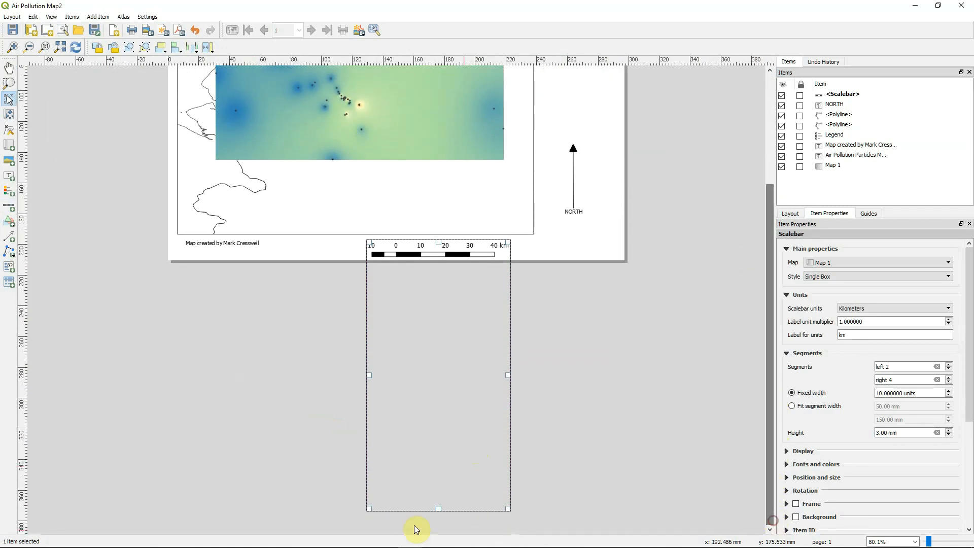
{"action": "left_click_drag", "start_coordinate": [438, 508], "coordinate": [494, 244]}
{"action": "left_click", "coordinate": [571, 242]}
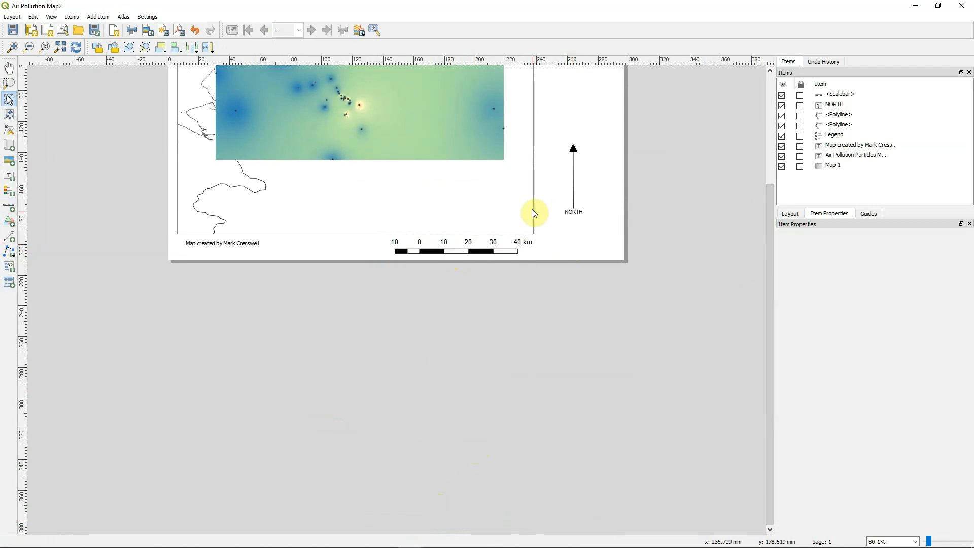
{"action": "left_click_drag", "start_coordinate": [769, 328], "coordinate": [772, 205]}
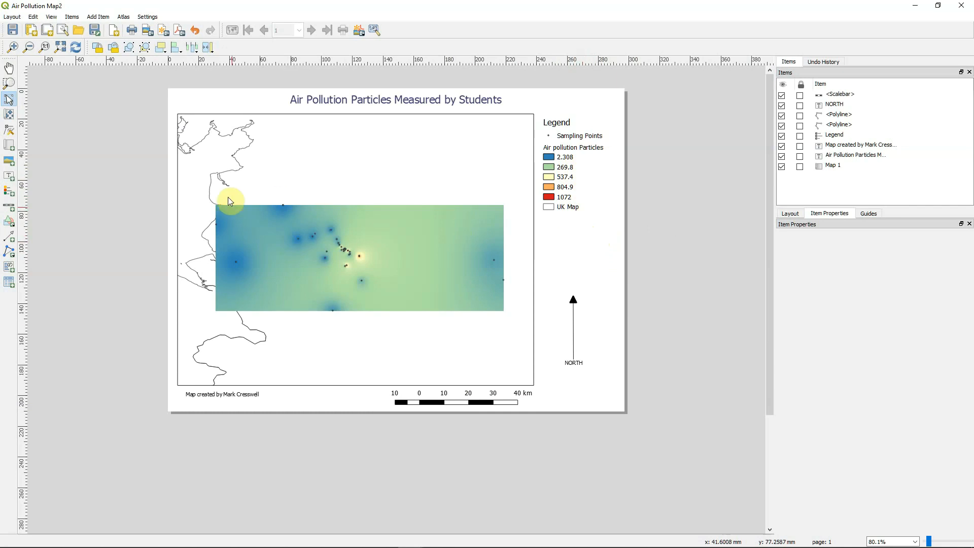
{"action": "left_click", "coordinate": [13, 19]}
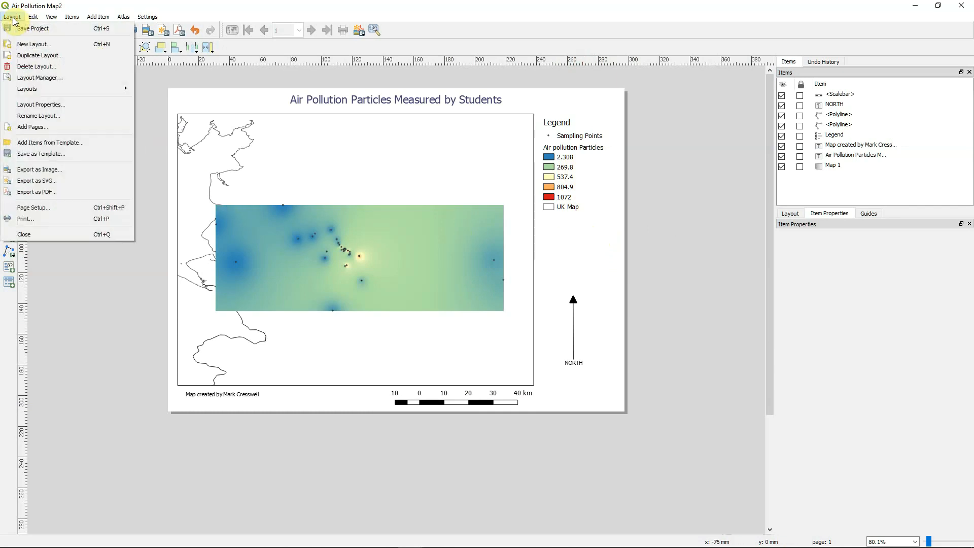
{"action": "left_click", "coordinate": [56, 173]}
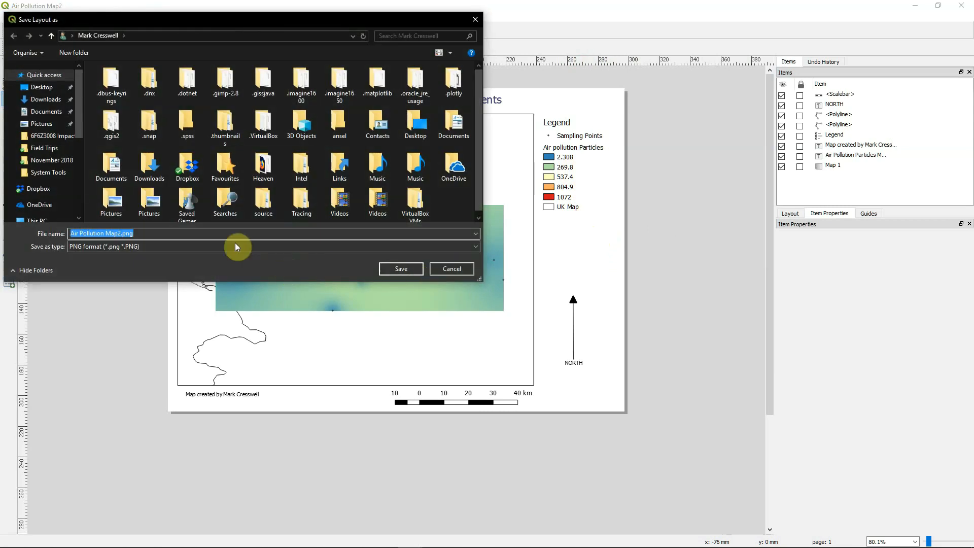
{"action": "left_click", "coordinate": [94, 249]}
{"action": "left_click", "coordinate": [56, 264]}
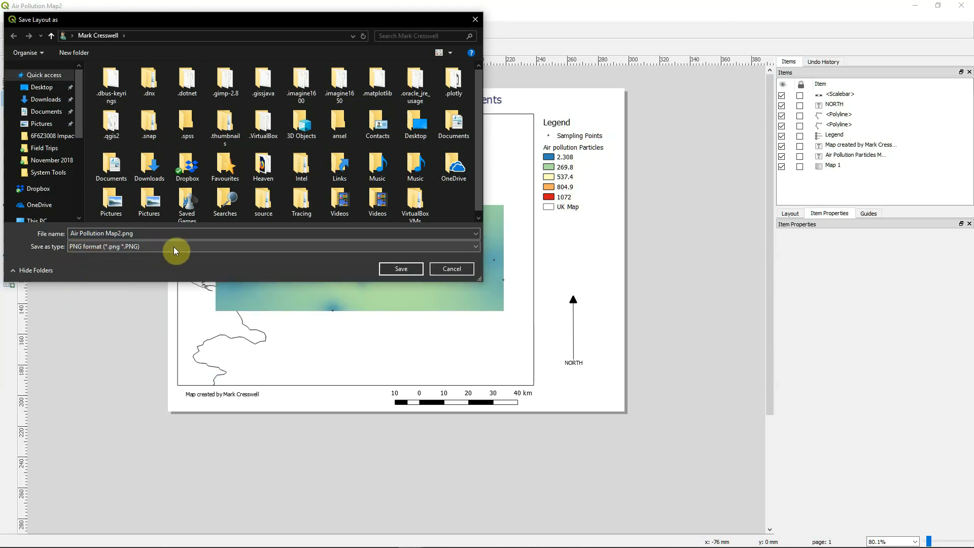
{"action": "left_click", "coordinate": [440, 269]}
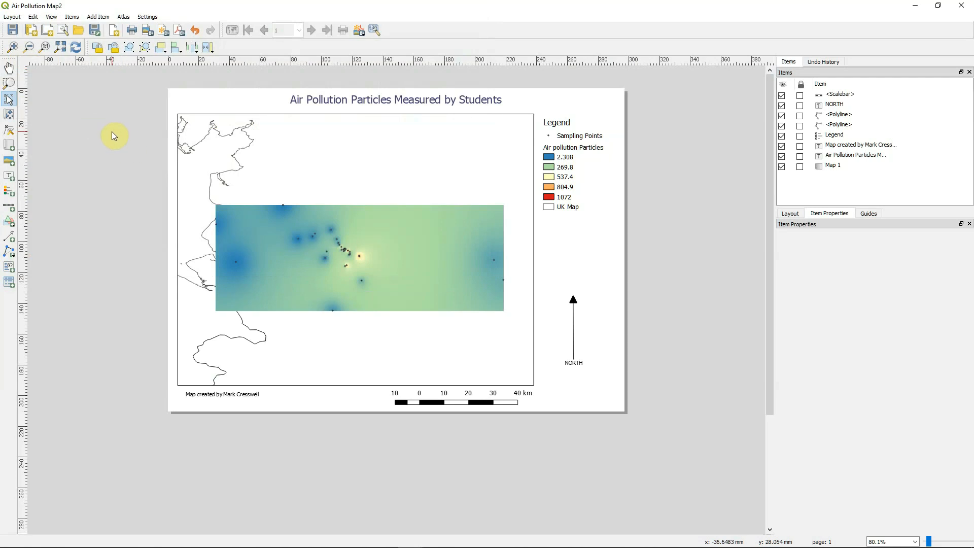
{"action": "left_click", "coordinate": [13, 17]}
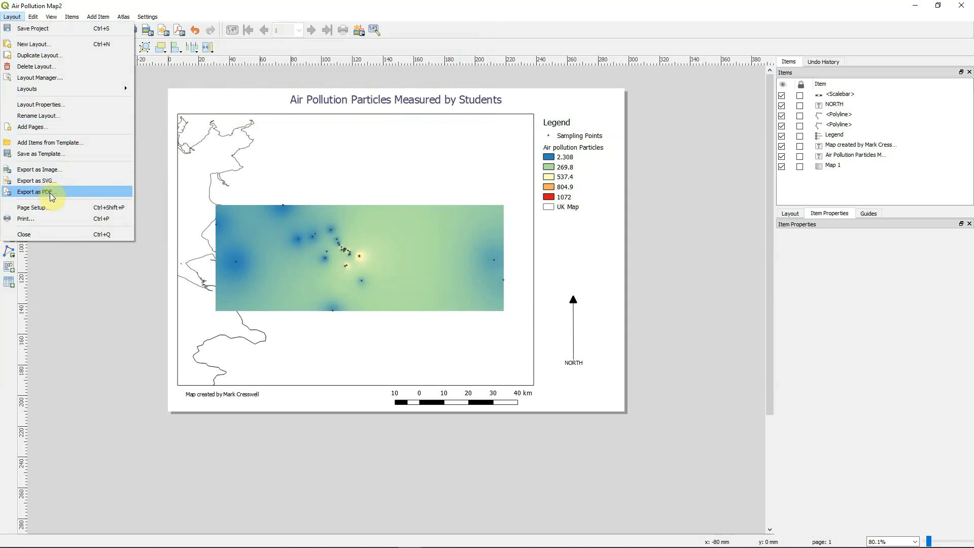
{"action": "mouse_move", "coordinate": [123, 17]}
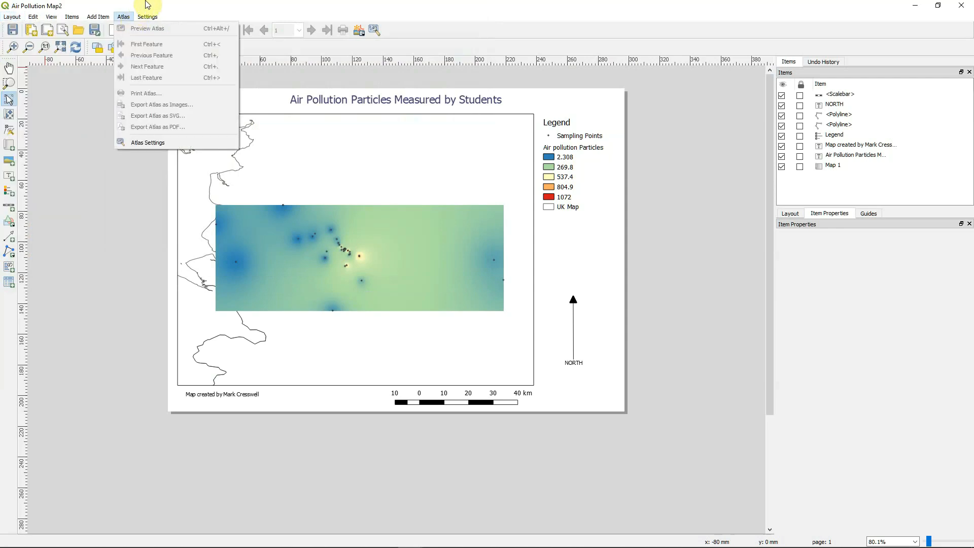
{"action": "left_click", "coordinate": [143, 3]}
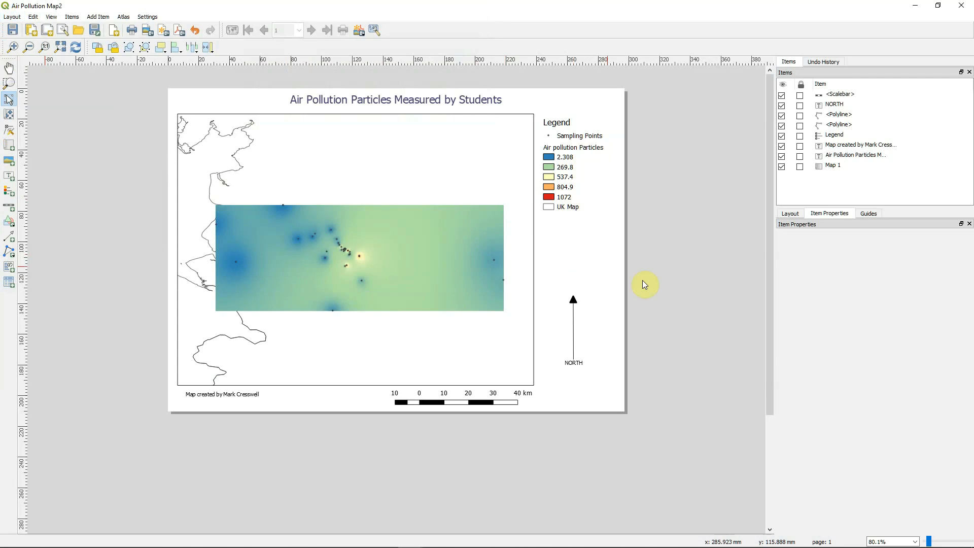